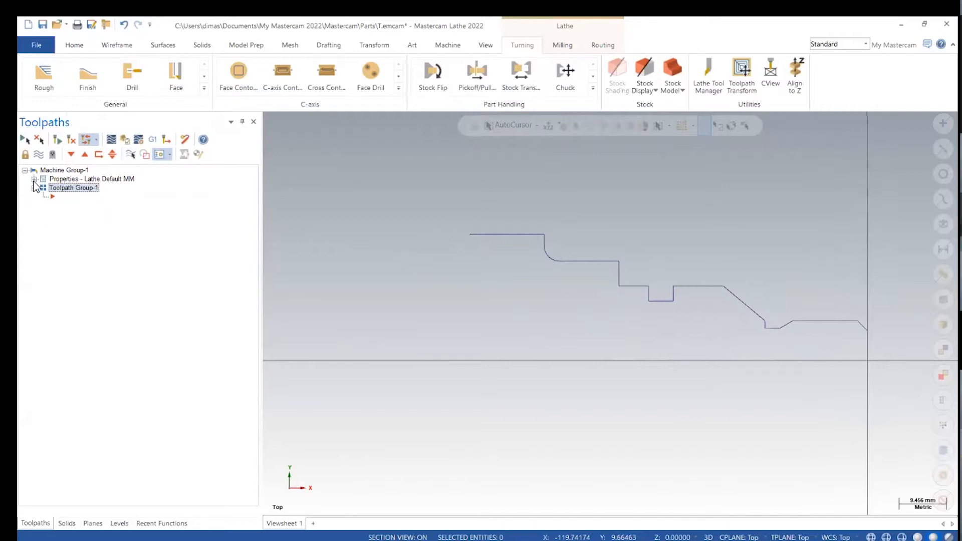
Open the stock setup and set the left spindle stock cylinder's outside diameter to 52 mm.
click(34, 179)
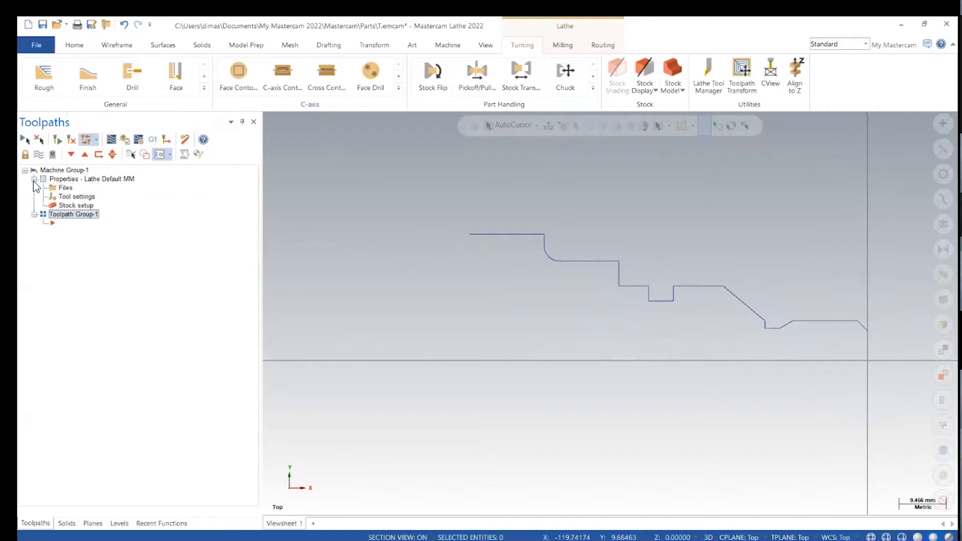
click(75, 205)
click(75, 205)
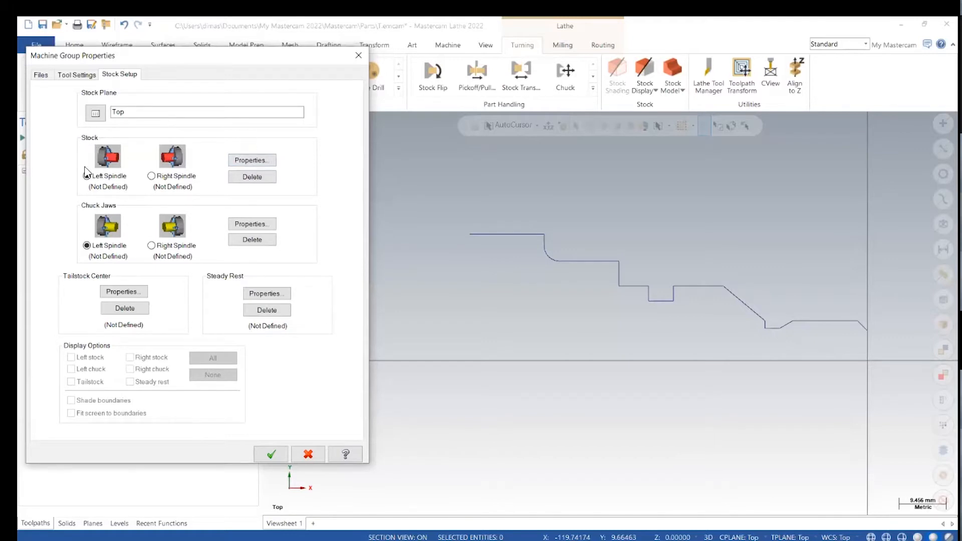
click(251, 161)
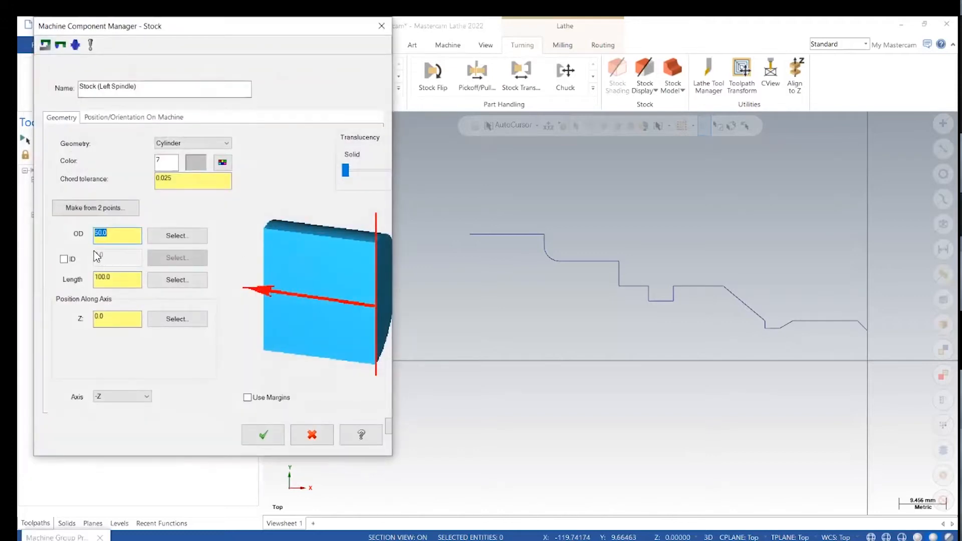
click(132, 235)
drag(115, 235, 56, 245)
text(52)
click(64, 259)
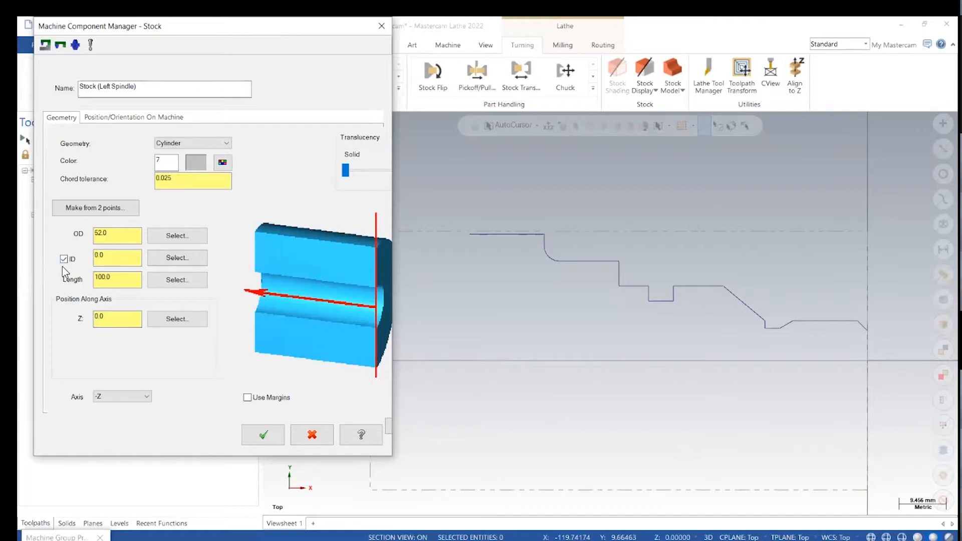
click(115, 257)
click(63, 259)
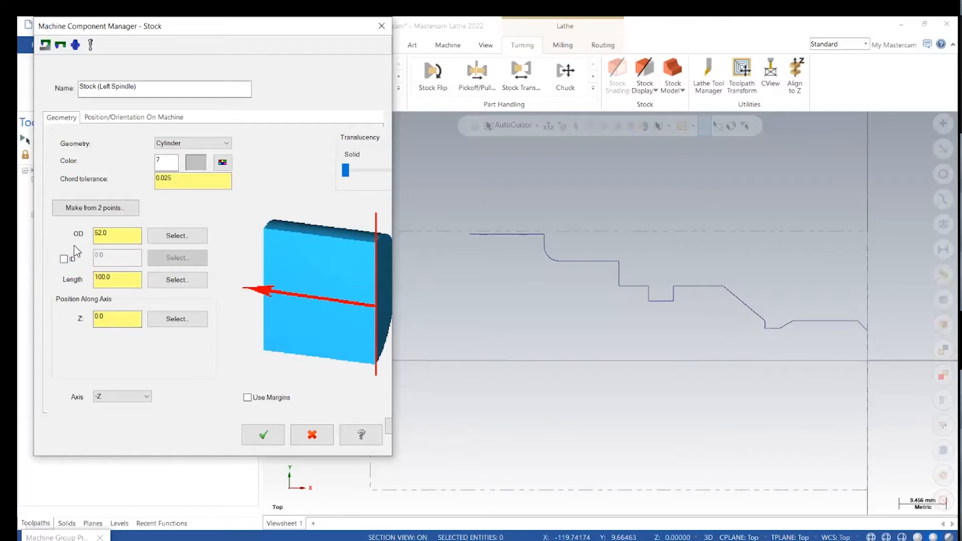
Check the overall part length in the Part 1 drawing and set the stock length to 200 mm.
click(126, 280)
key(alt+Tab)
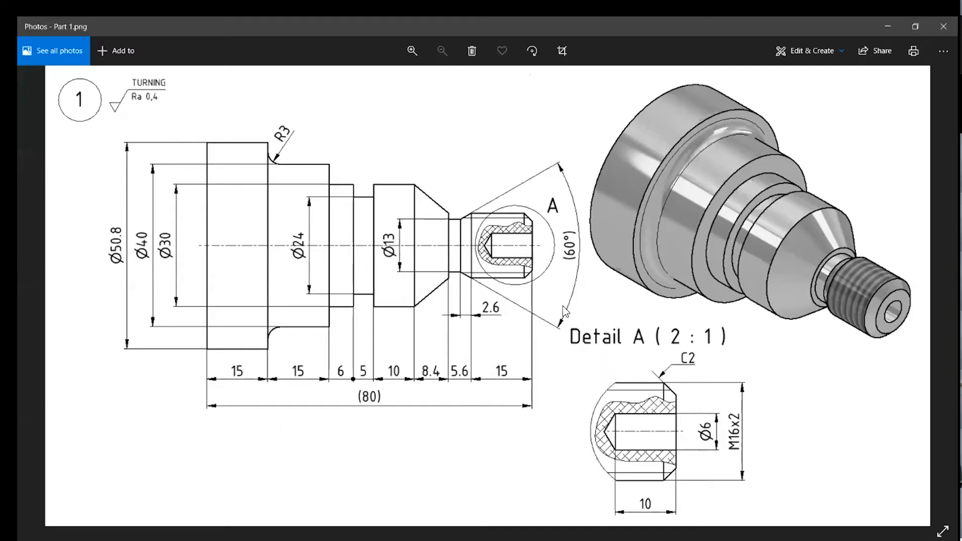
key(alt+Tab)
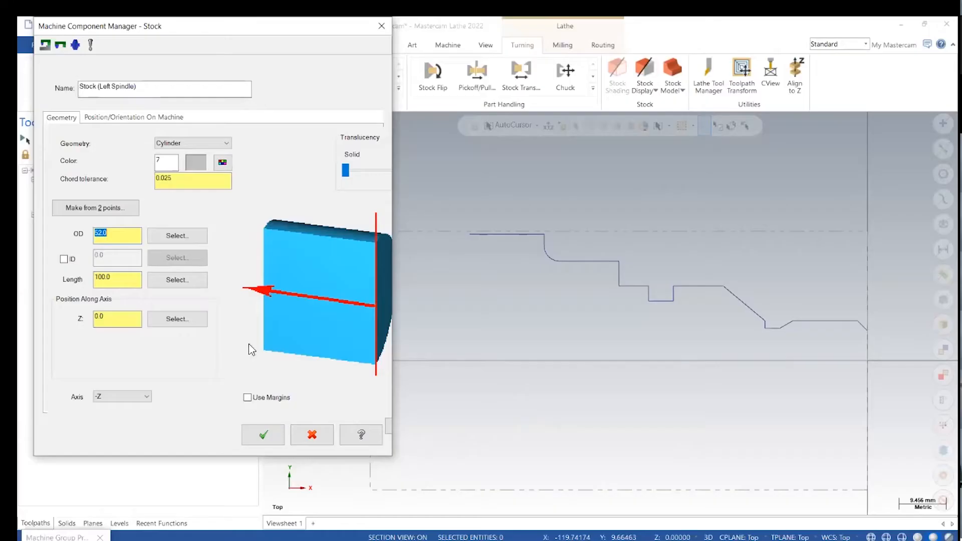
drag(127, 279, 35, 271)
key(alt+Tab)
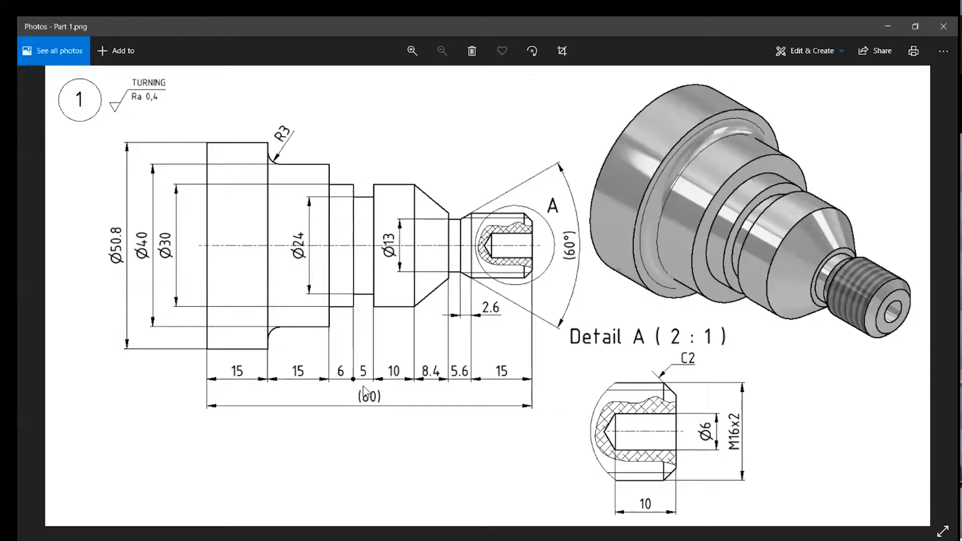
key(alt+Tab)
click(125, 279)
drag(125, 279, 24, 285)
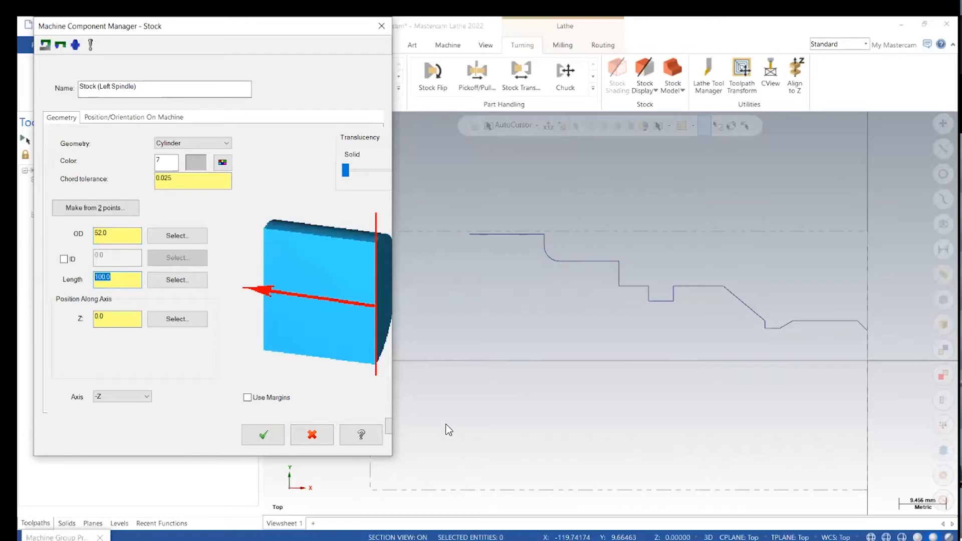
text(200)
click(123, 321)
drag(129, 279, 24, 281)
click(139, 279)
Set the stock's Z position along the axis to 2 mm and accept the stock setup.
drag(120, 319, 24, 322)
text(2)
key(Return)
click(136, 326)
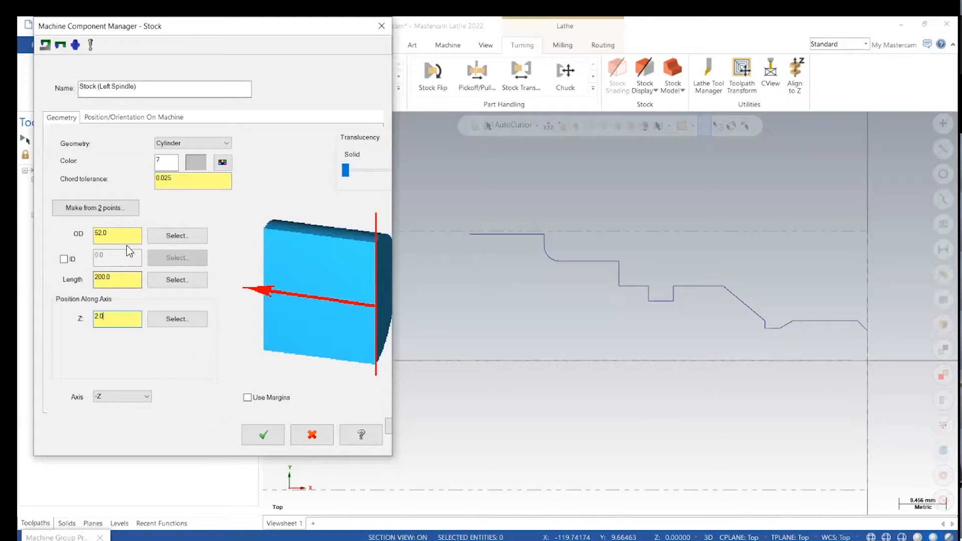
click(271, 443)
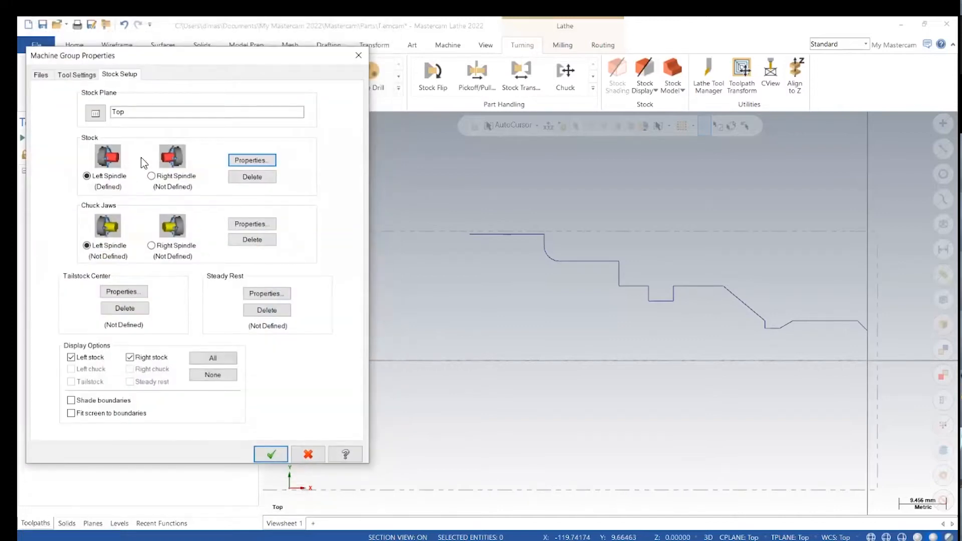
click(270, 454)
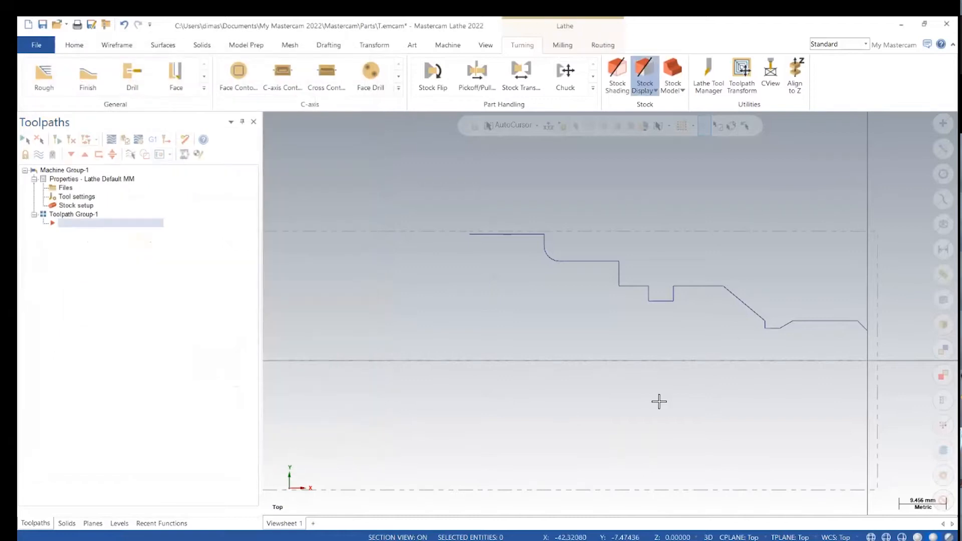
Examine the full stock boundary and how the part profile sits inside it.
middle_drag(666, 447, 600, 402)
scroll(601, 402, up, 1)
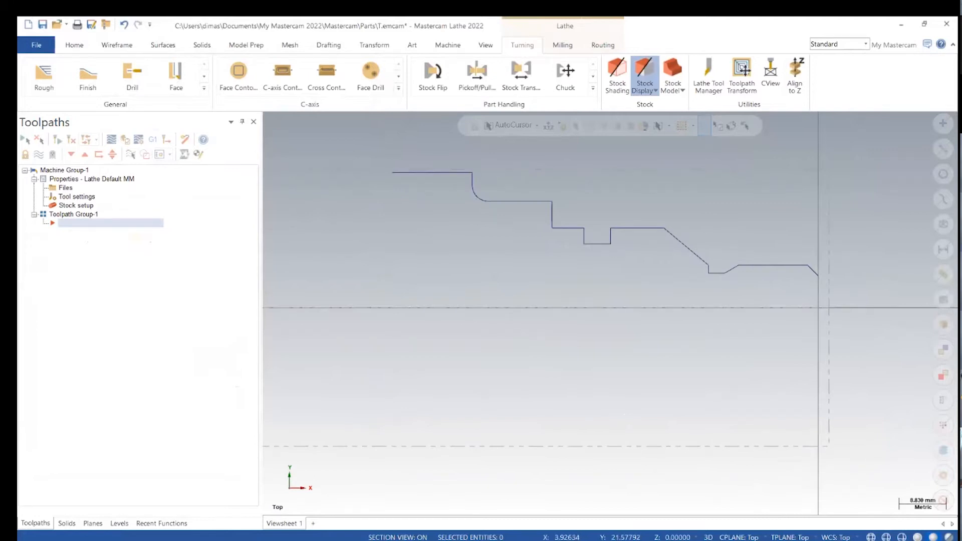
scroll(476, 412, down, 5)
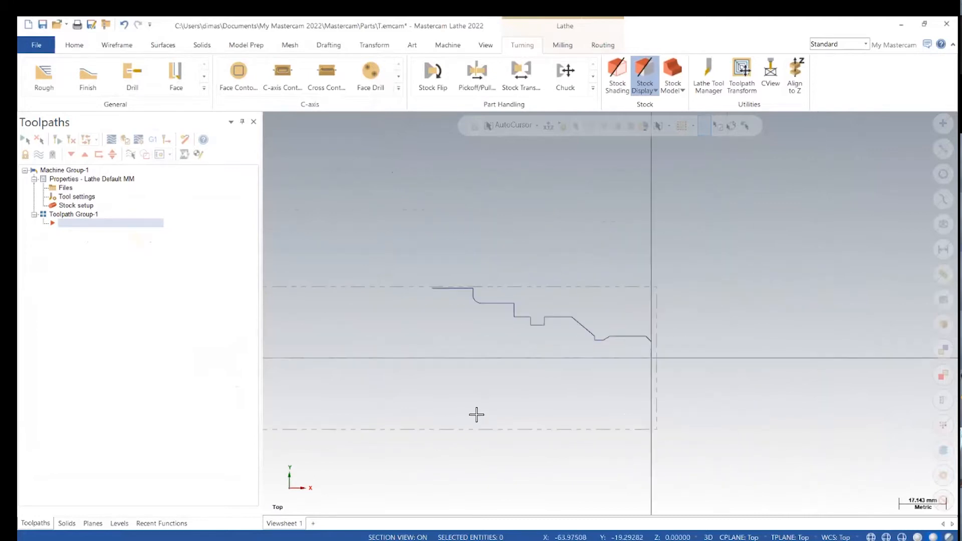
middle_drag(480, 399, 654, 380)
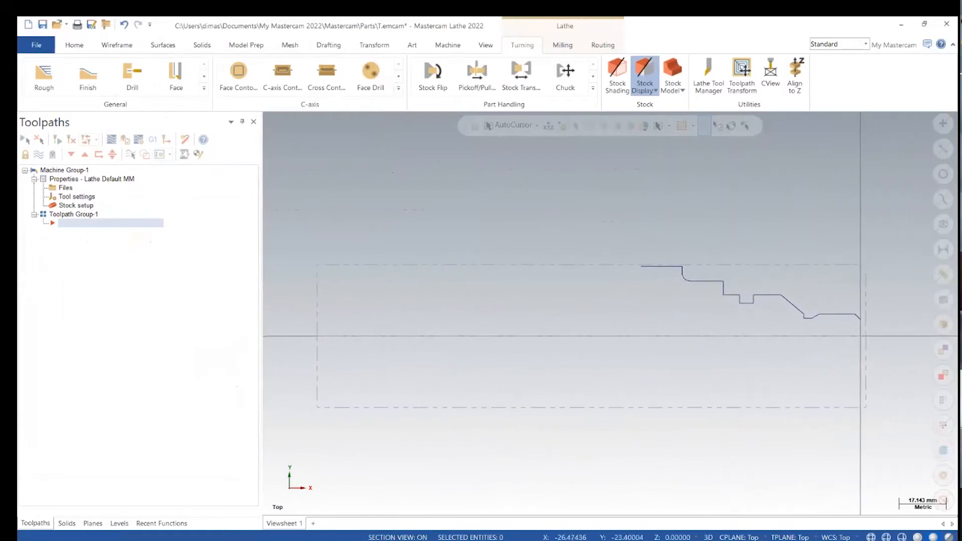
scroll(633, 367, up, 1)
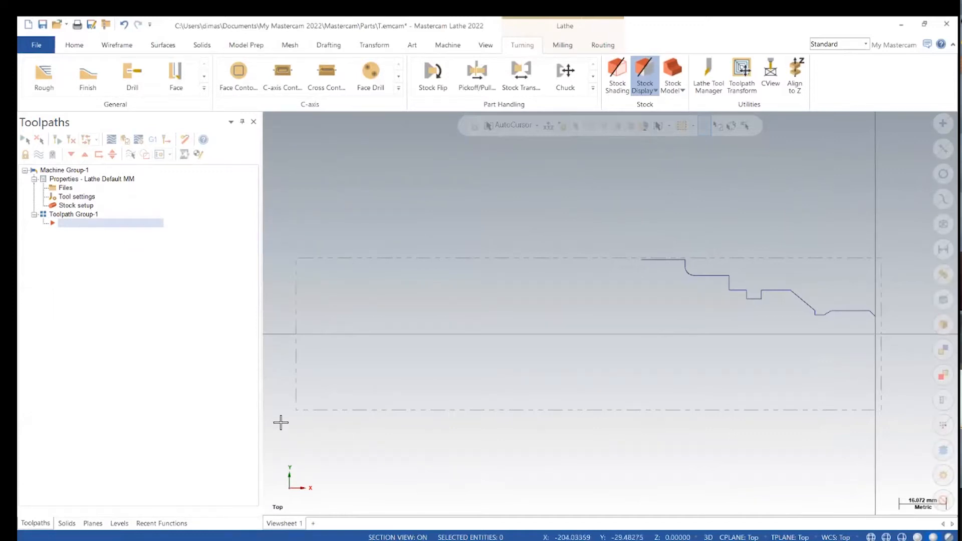
middle_drag(801, 357, 731, 367)
scroll(677, 366, up, 3)
middle_drag(674, 356, 702, 372)
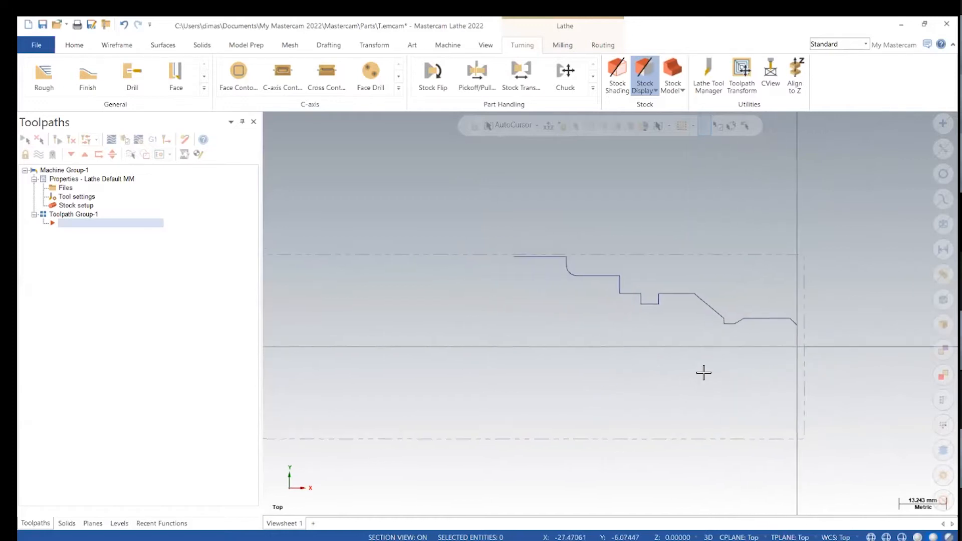
Open the left spindle chuck jaws' position parameters from the stock setup and set the clamping diameter to 52 mm.
click(80, 207)
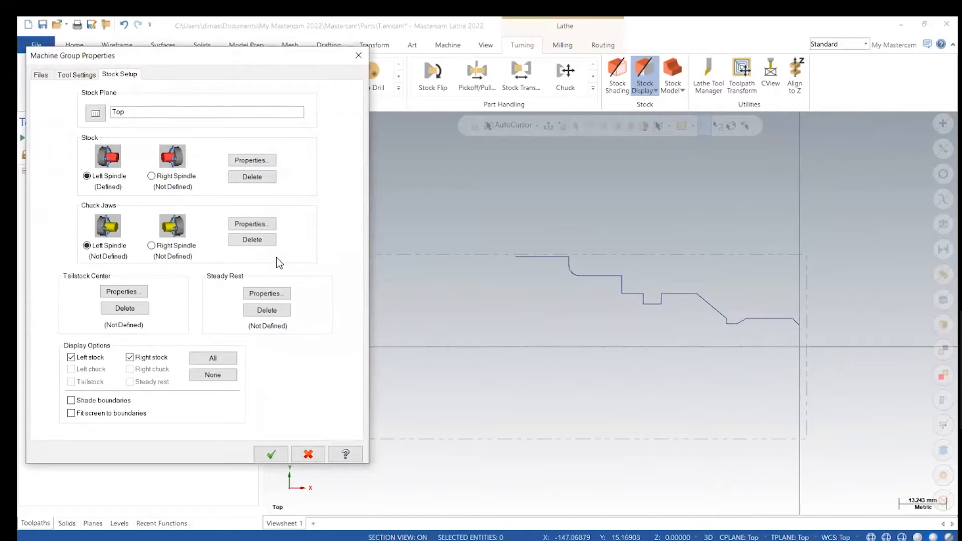
click(259, 224)
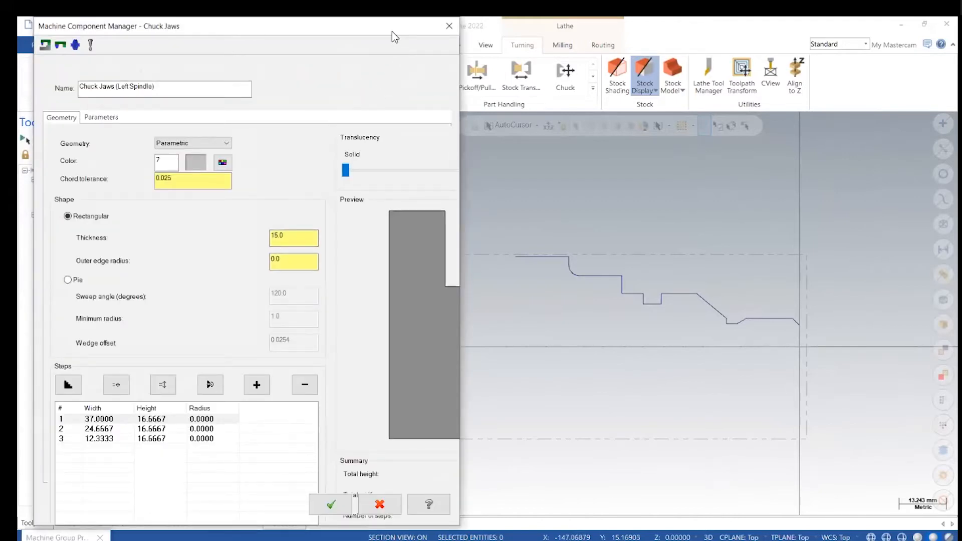
drag(392, 32, 360, 37)
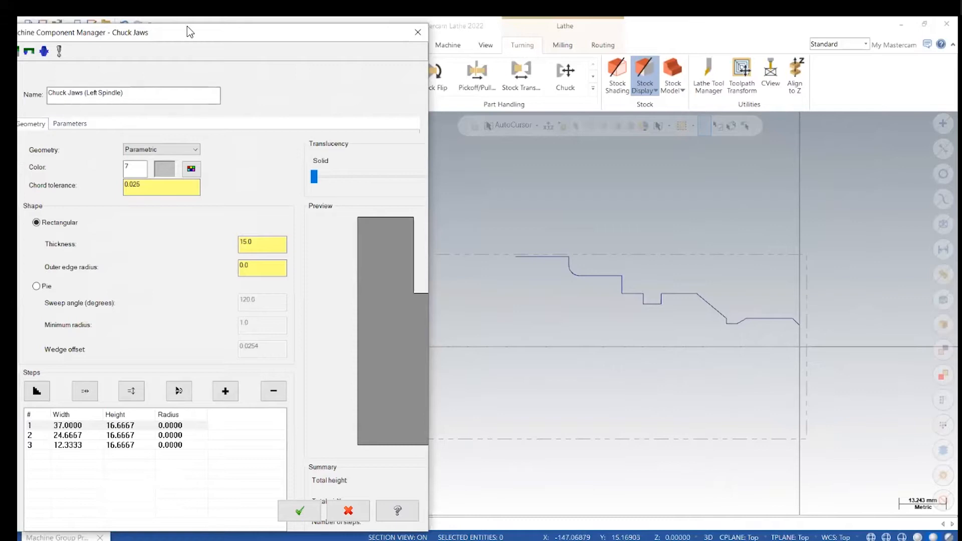
drag(187, 26, 204, 20)
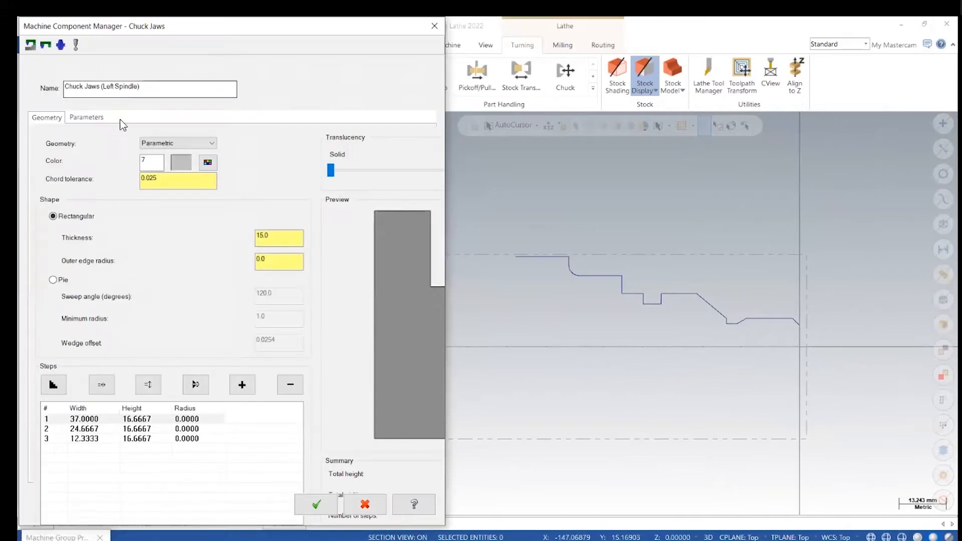
click(87, 122)
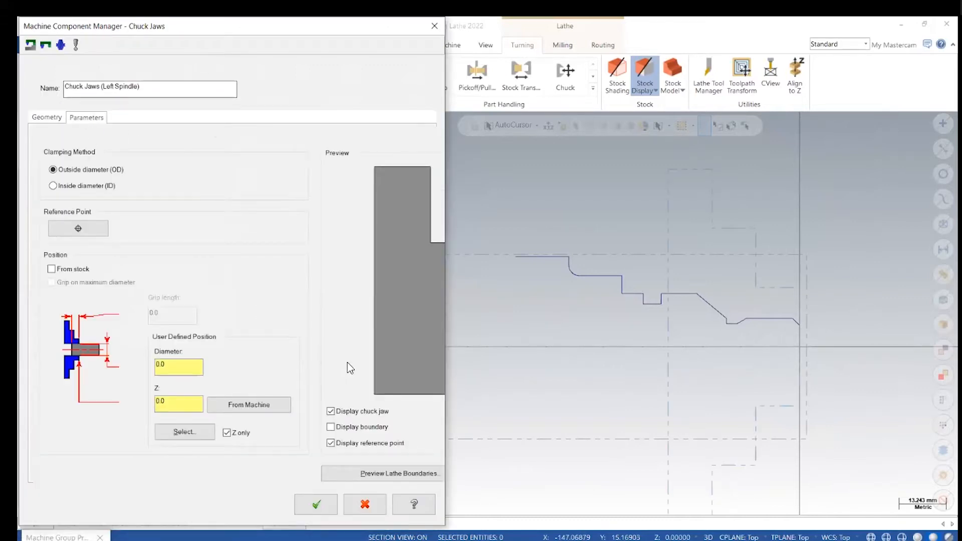
double_click(177, 366)
text(52)
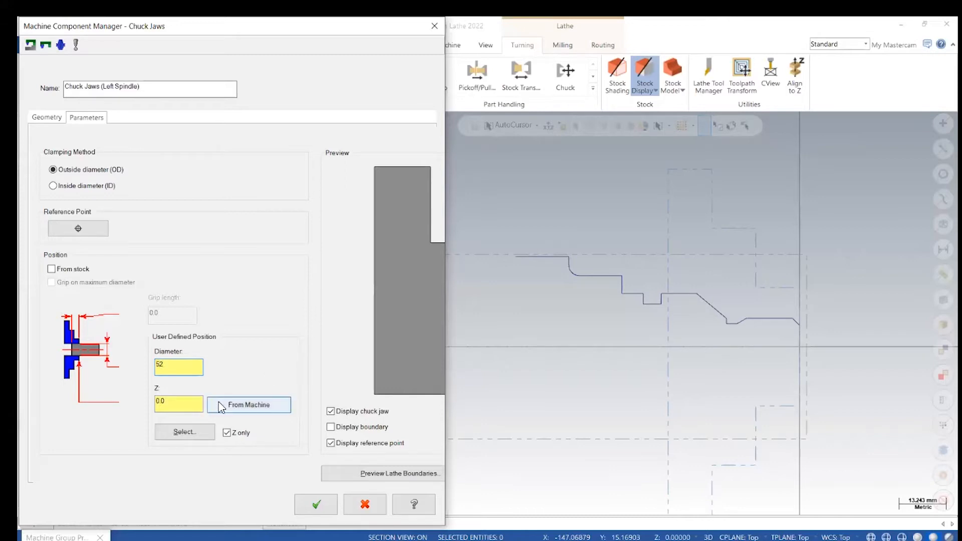
Try to pick the chuck jaws' Z position on the stock's outer edge behind the profile's large-diameter end.
drag(183, 409, 149, 404)
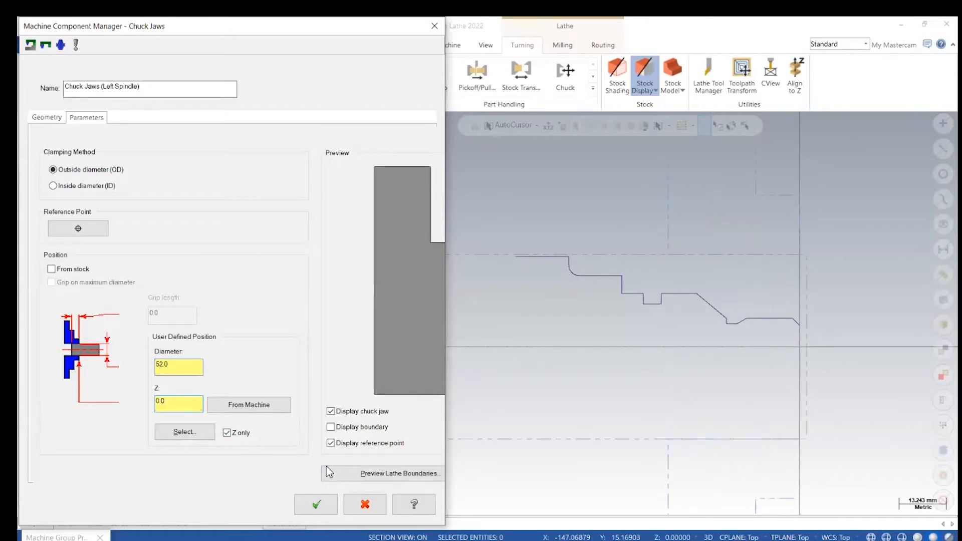
click(197, 434)
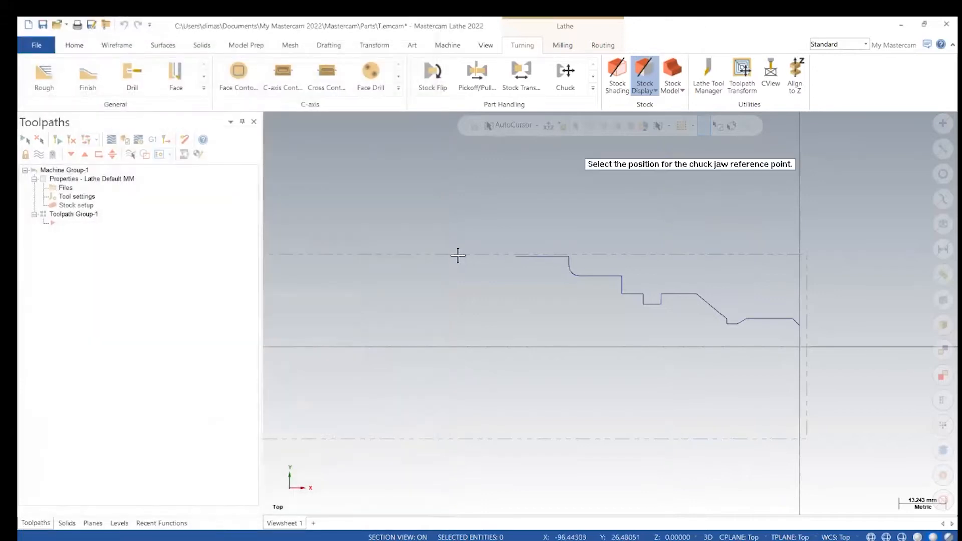
click(515, 258)
click(441, 257)
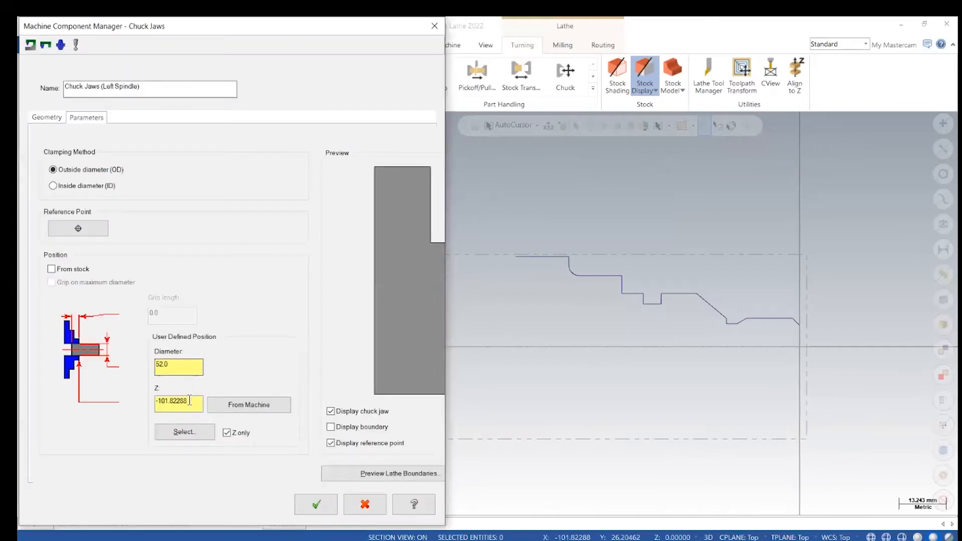
drag(200, 410, 40, 408)
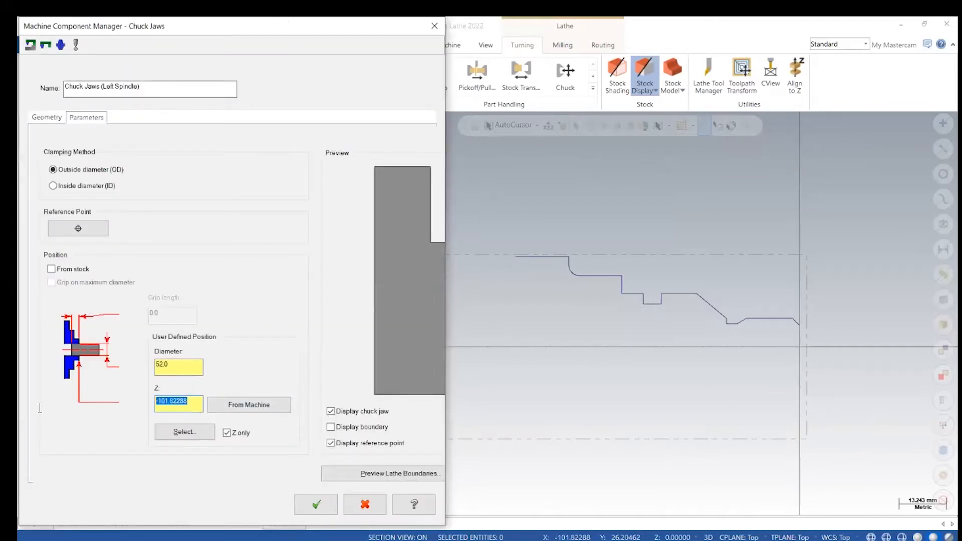
click(185, 432)
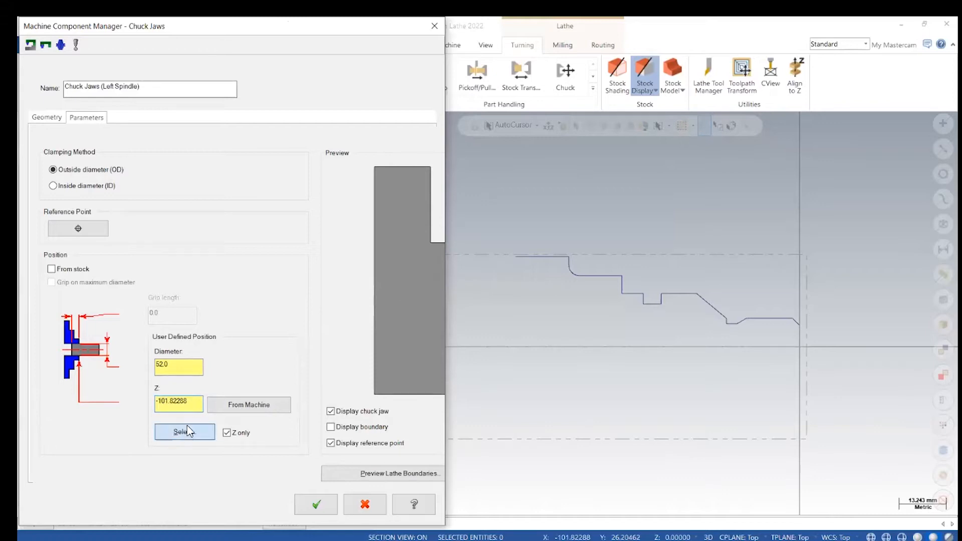
click(470, 257)
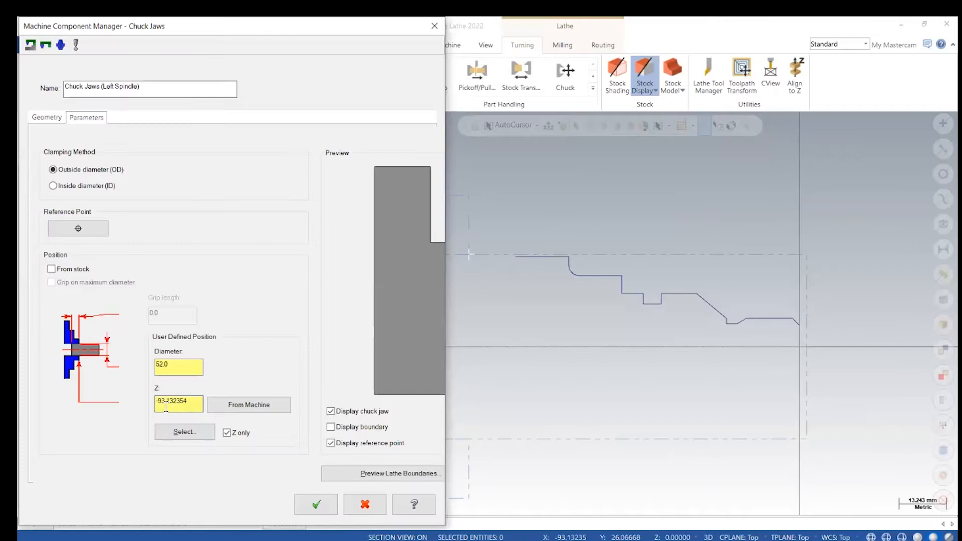
Set the chuck jaws' Z position to -90 mm and accept the jaw definition and machine group properties.
drag(201, 402, 59, 406)
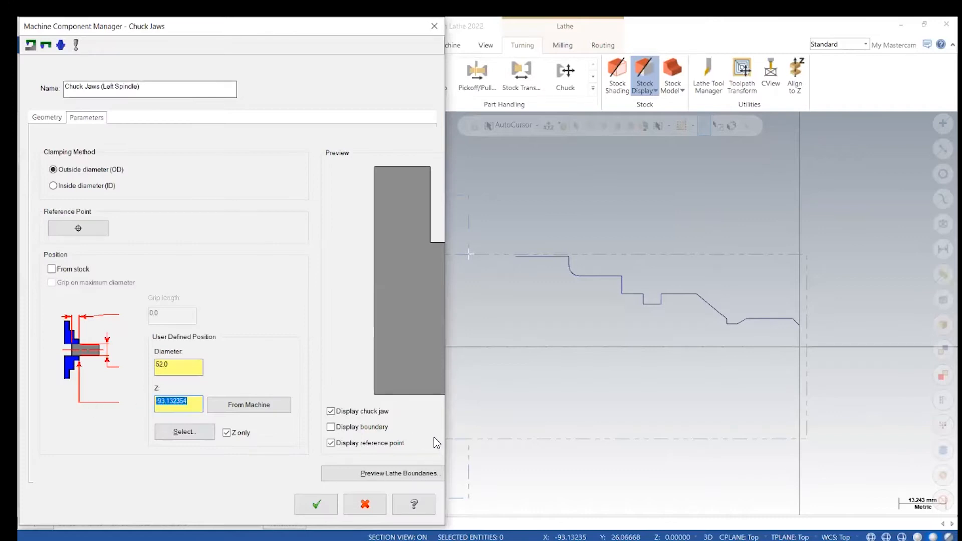
text(-90)
key(Return)
click(317, 507)
click(270, 456)
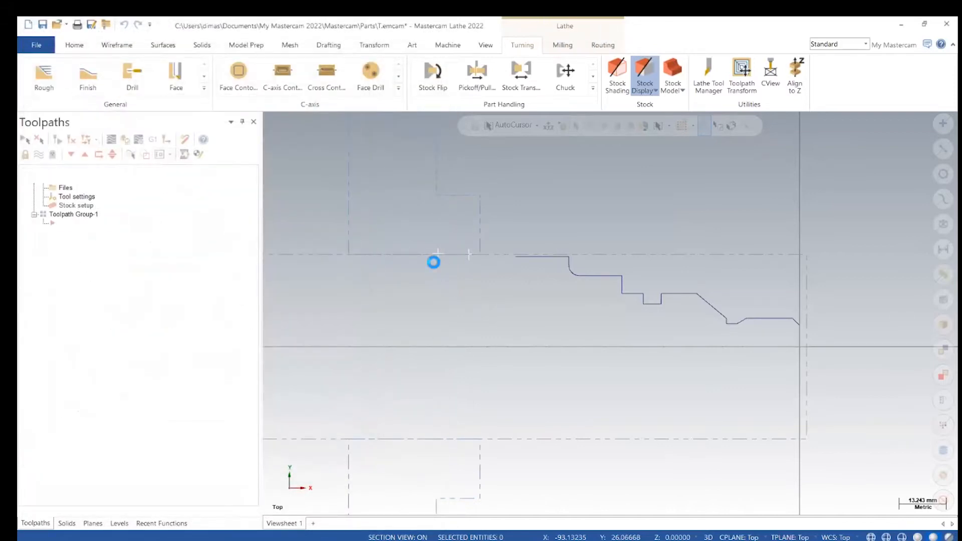
Inspect the chuck jaw and stock boundaries around the profile in a rotated view and in the Top view.
scroll(438, 257, up, 5)
scroll(475, 258, down, 6)
scroll(475, 265, down, 8)
middle_drag(609, 313, 512, 341)
mouse_move(608, 316)
middle_down()
mouse_move(657, 326)
mouse_move(591, 333)
mouse_move(561, 320)
middle_up()
scroll(498, 255, up, 6)
scroll(482, 254, up, 4)
right_click(579, 184)
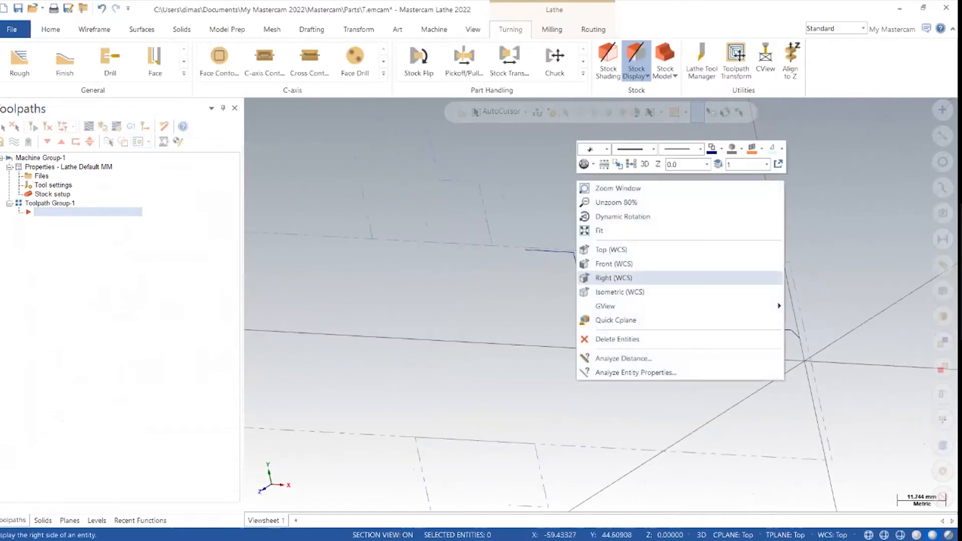
click(610, 249)
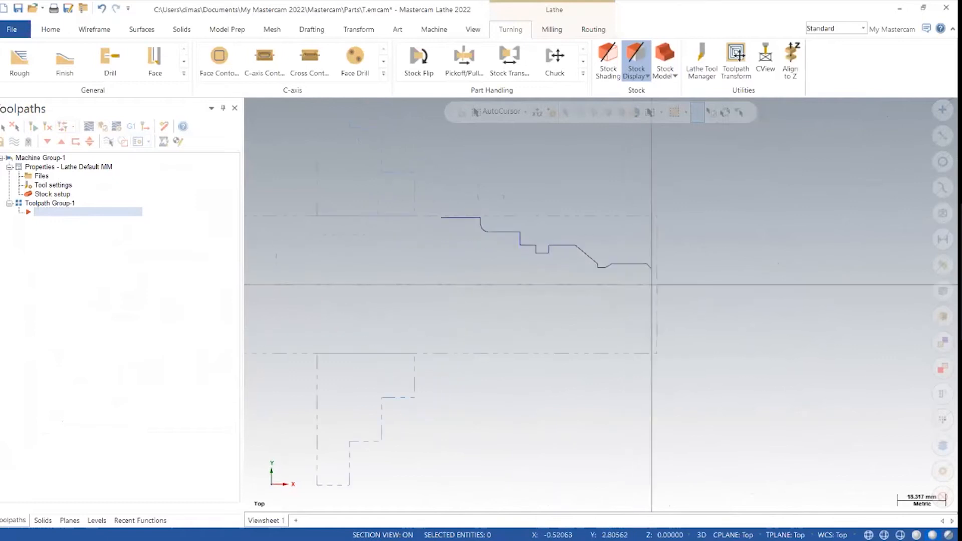
scroll(360, 313, down, 5)
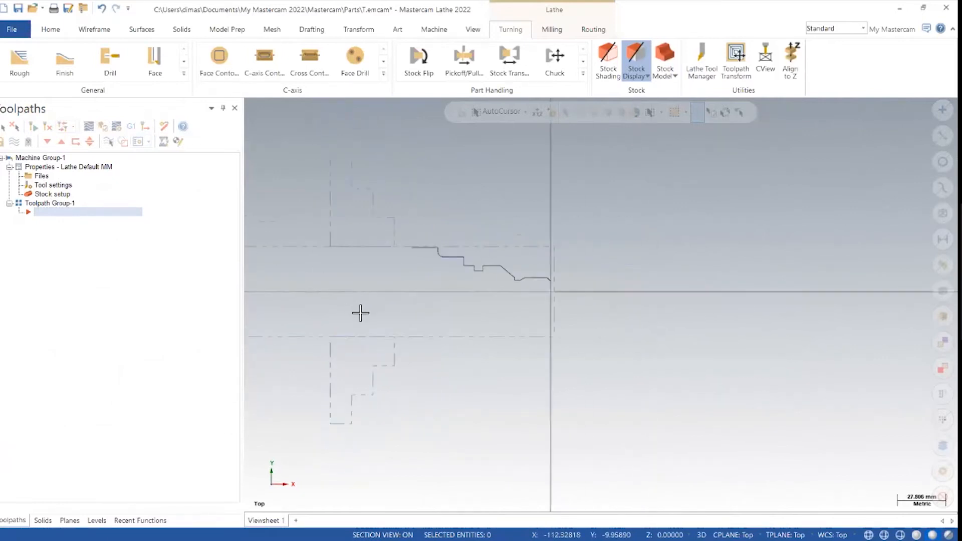
scroll(461, 210, up, 9)
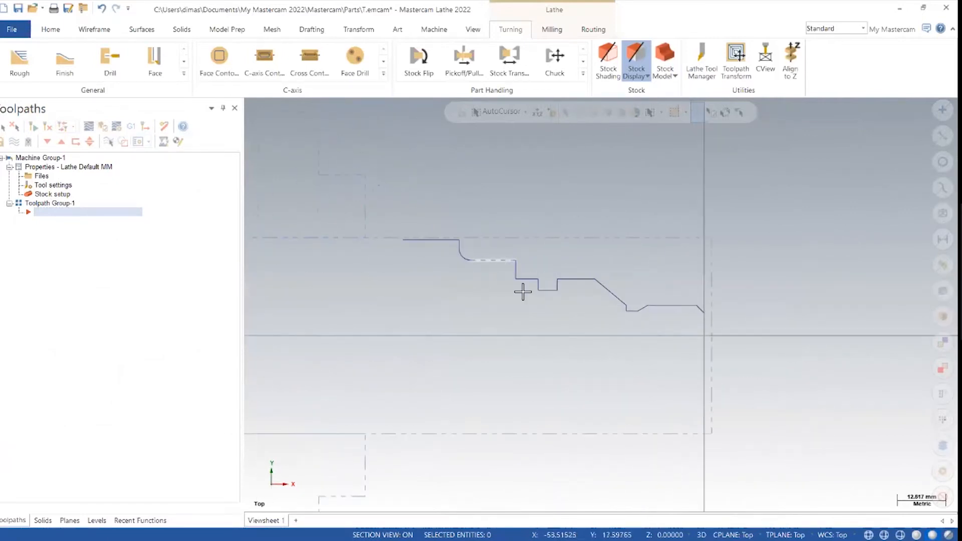
Open the lathe tool manager and copy the library tool T1212 R0.8 OD Right 55 deg to Machine Group-1.
scroll(696, 441, down, 1)
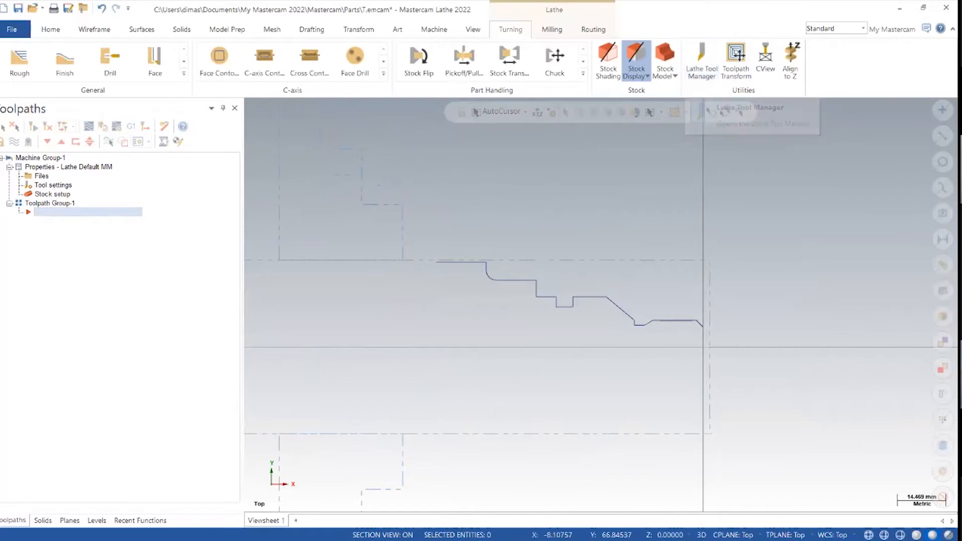
click(702, 62)
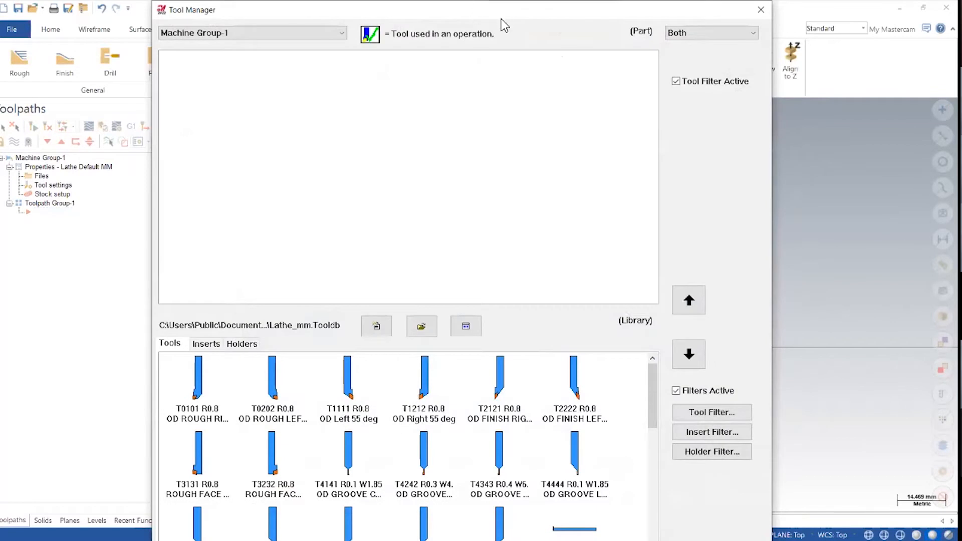
drag(499, 7, 503, 7)
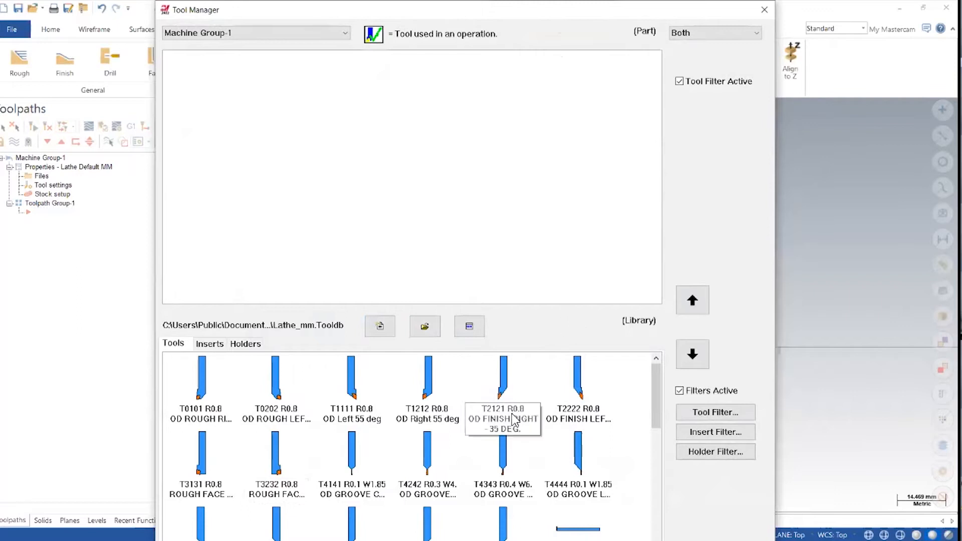
click(426, 376)
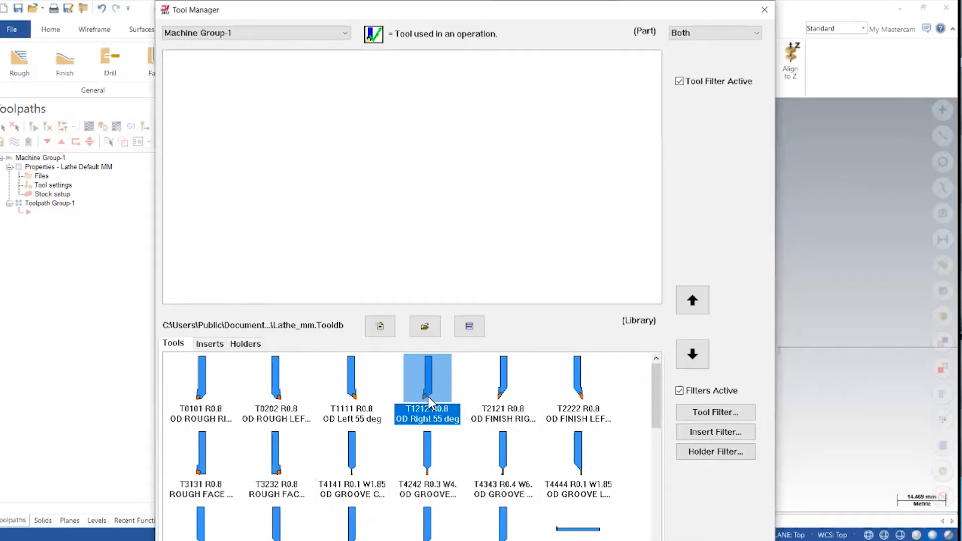
mouse_move(429, 399)
mouse_move(426, 379)
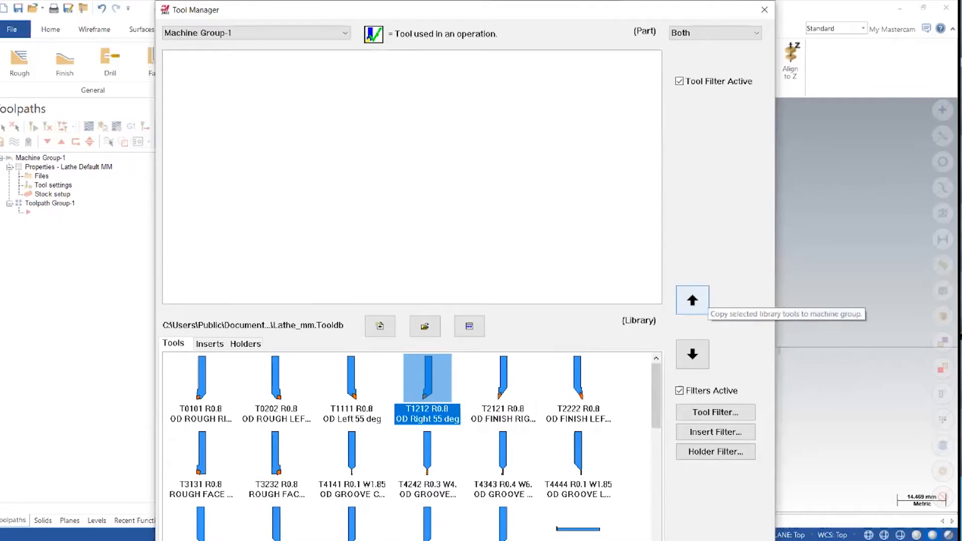
click(693, 301)
click(468, 204)
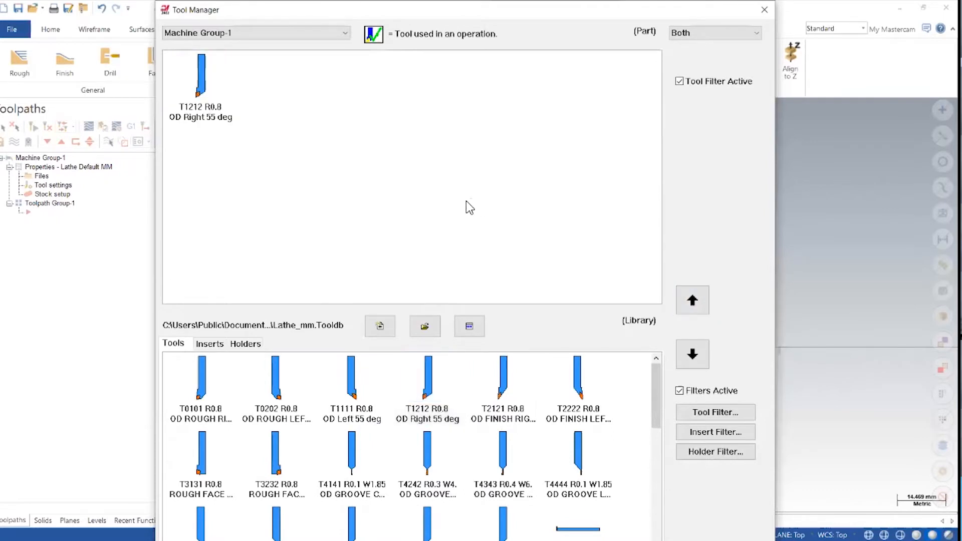
Copy the library tool T2121 R0.8 OD FINISH RIGHT - 35 DEG. to Machine Group-1.
click(499, 384)
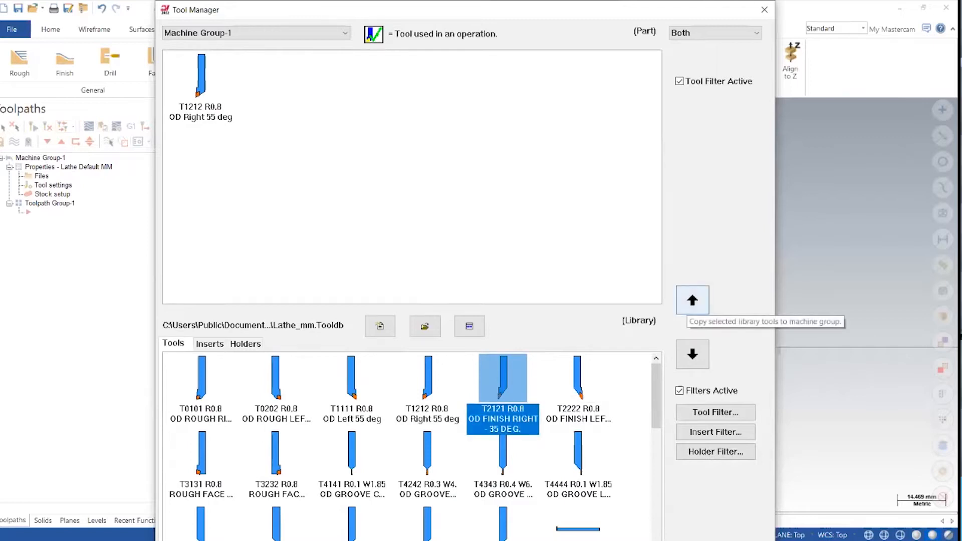
click(693, 301)
click(520, 260)
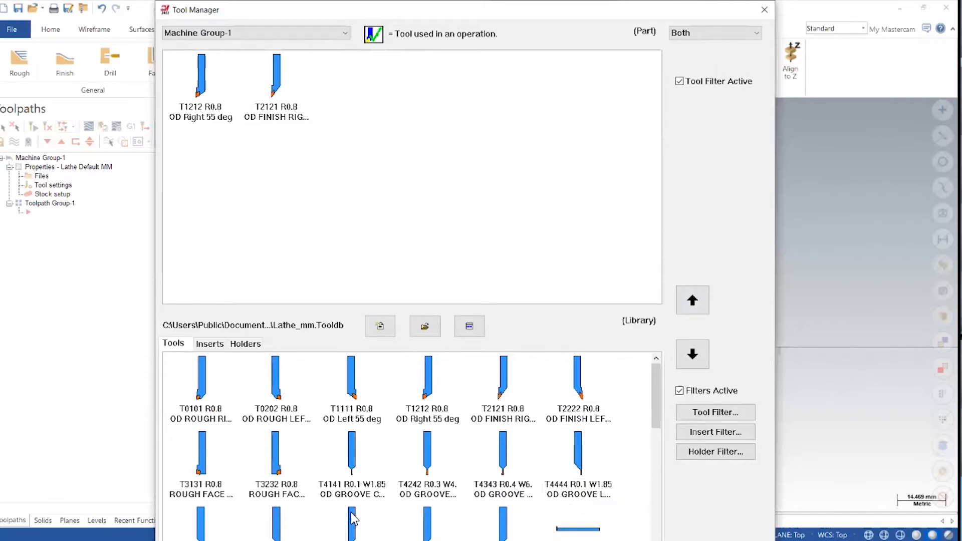
Find the grooving tool T4747 R0.1 W1.85 OD GROOVE RIGHT - NARROW in the library and copy it to Machine Group-1.
scroll(347, 517, down, 2)
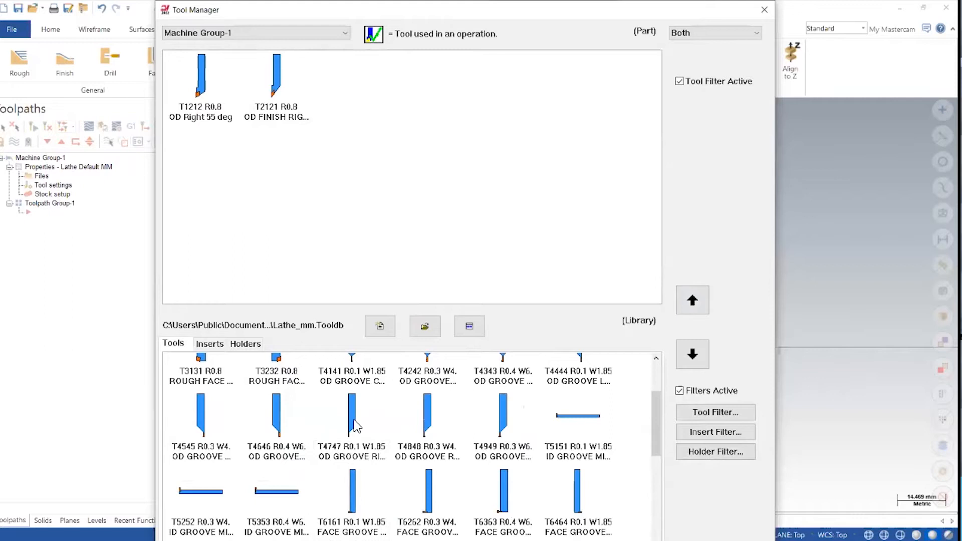
mouse_move(355, 426)
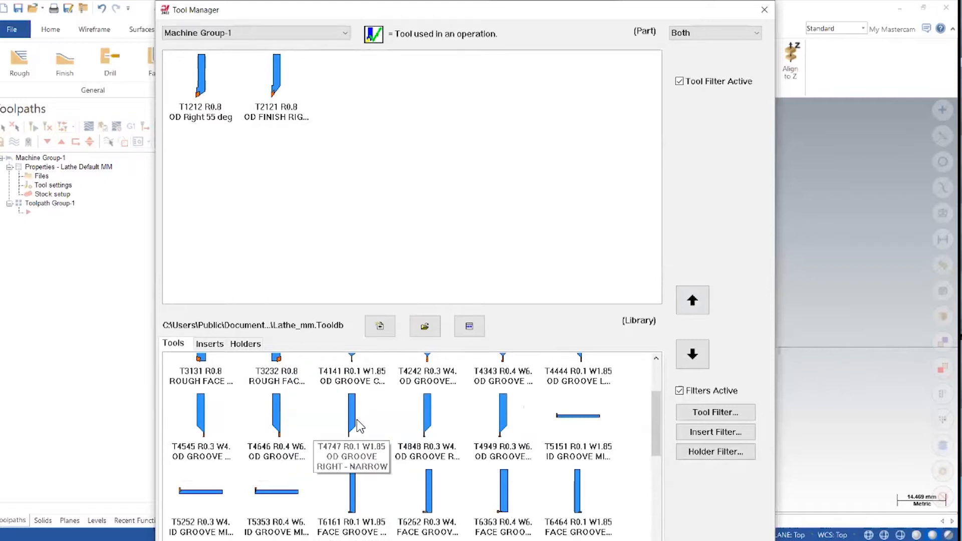
click(357, 421)
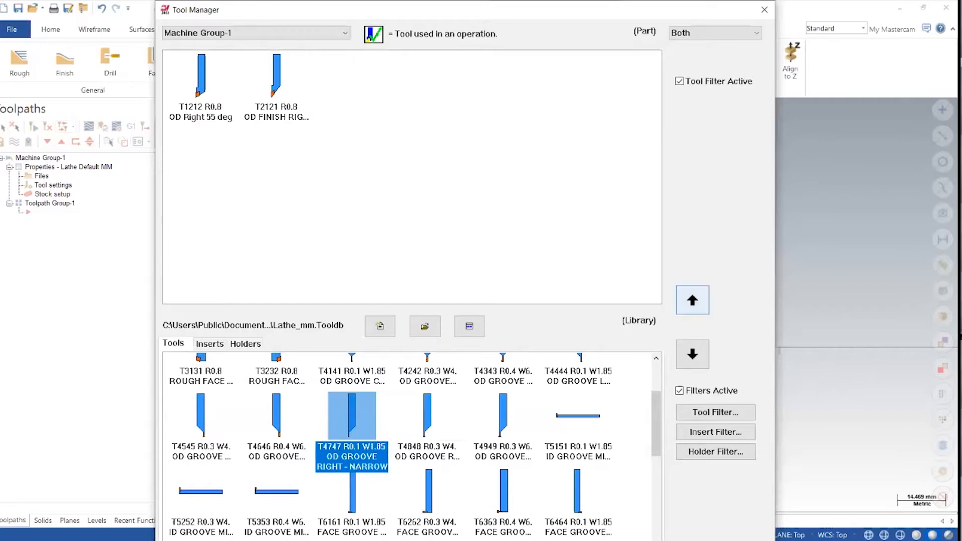
click(693, 300)
click(382, 125)
click(430, 159)
Find the threading tool T9595 R0.108 OD THREAD RIGHT - MEDIUM in the library and copy it to Machine Group-1.
scroll(484, 521, down, 3)
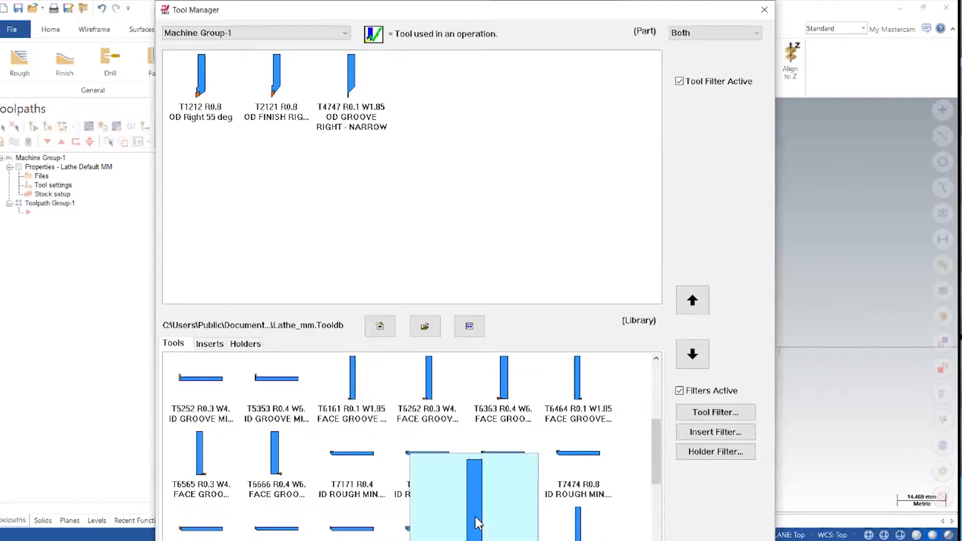
scroll(319, 469, down, 6)
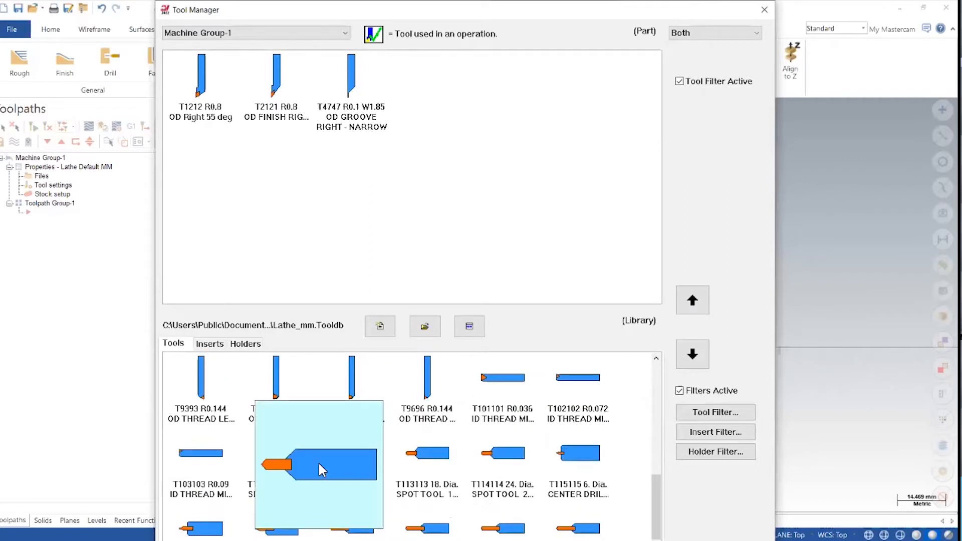
scroll(419, 476, up, 3)
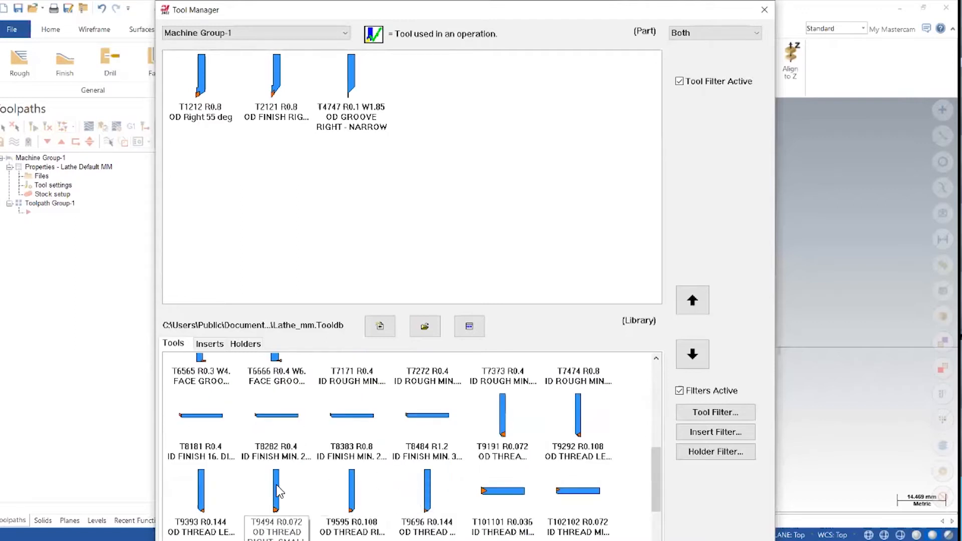
scroll(279, 491, down, 3)
click(353, 378)
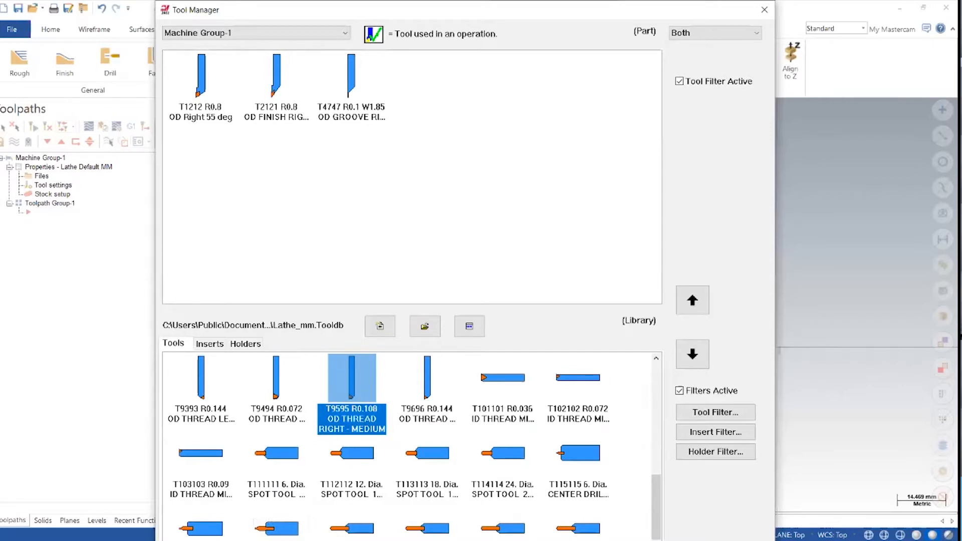
click(692, 301)
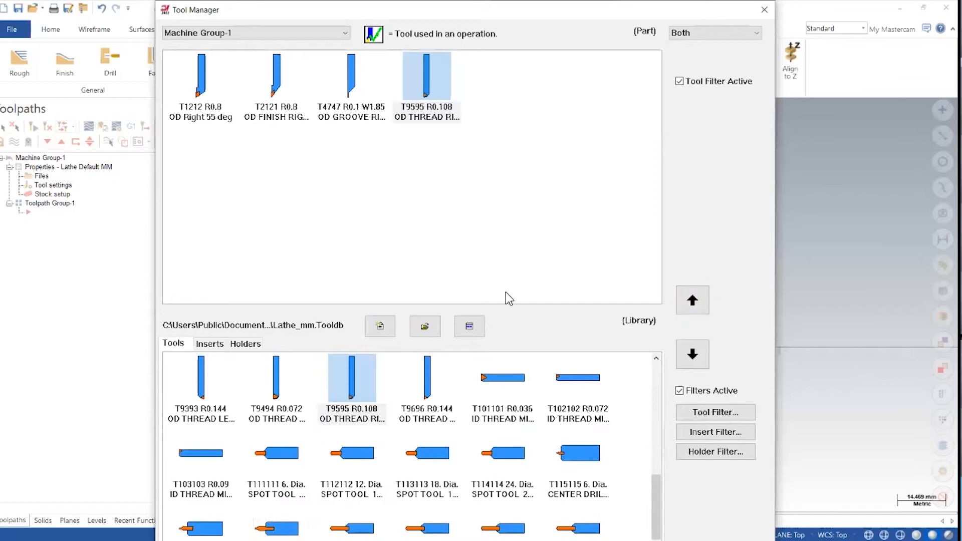
Check the hole diameter on the Part 1 drawing and copy the library tool T122122 DRILL 6. DIA. to Machine Group-1.
scroll(491, 457, down, 3)
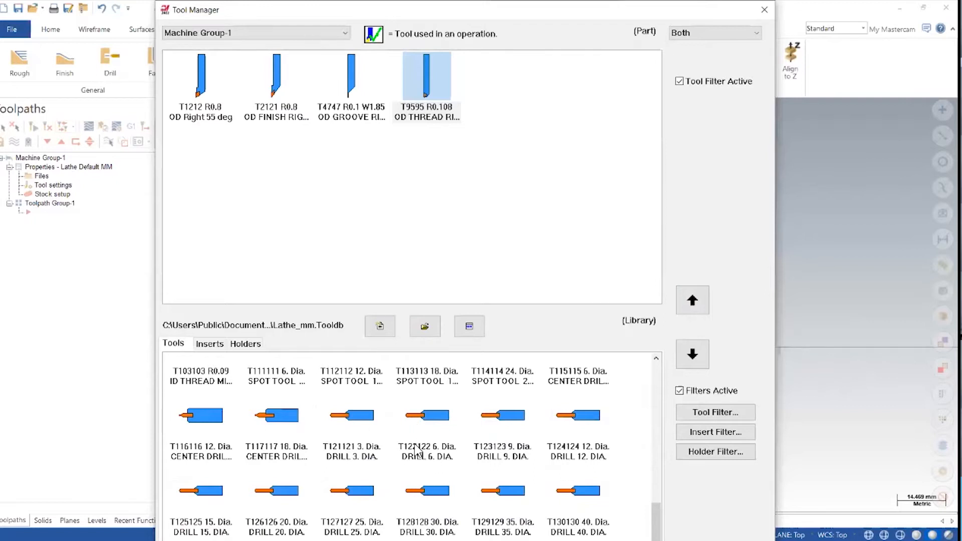
key(alt+Tab)
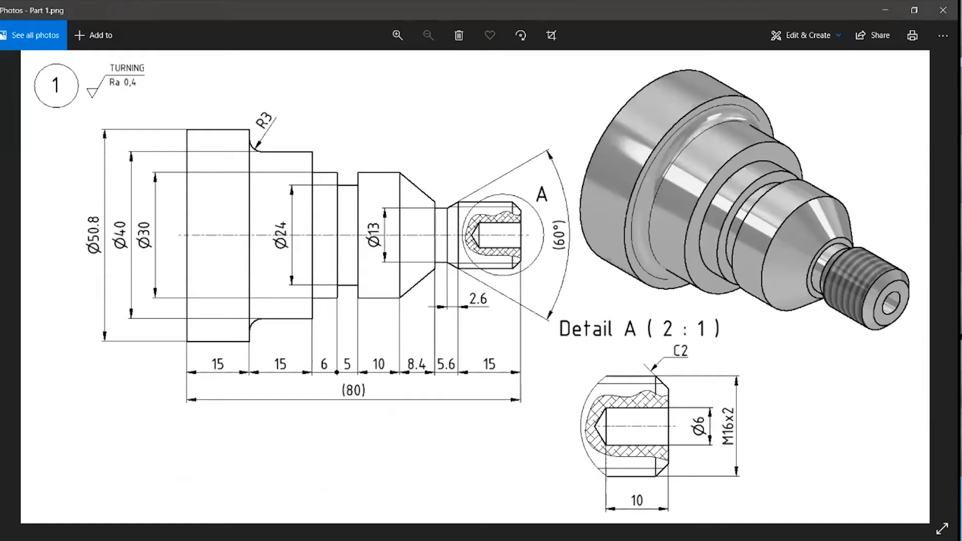
key(alt+Tab)
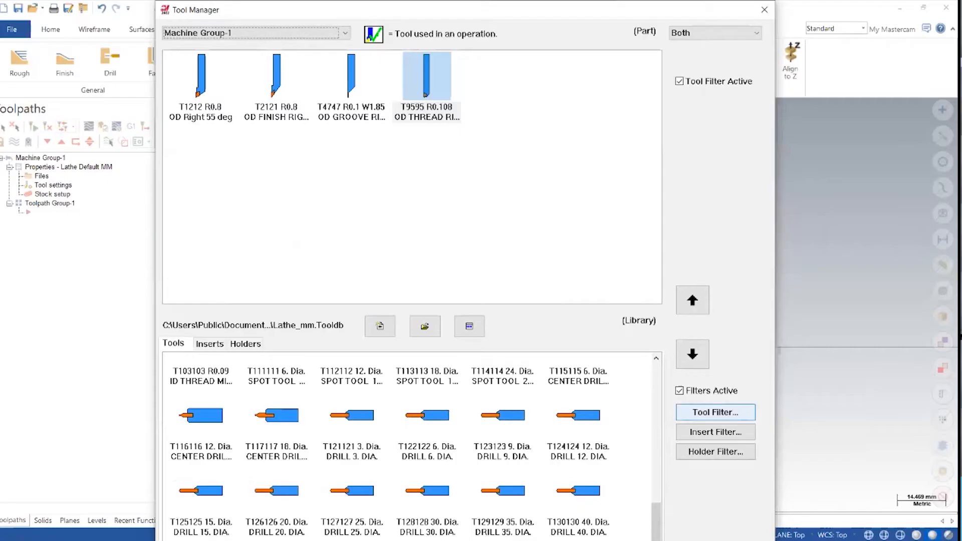
click(437, 427)
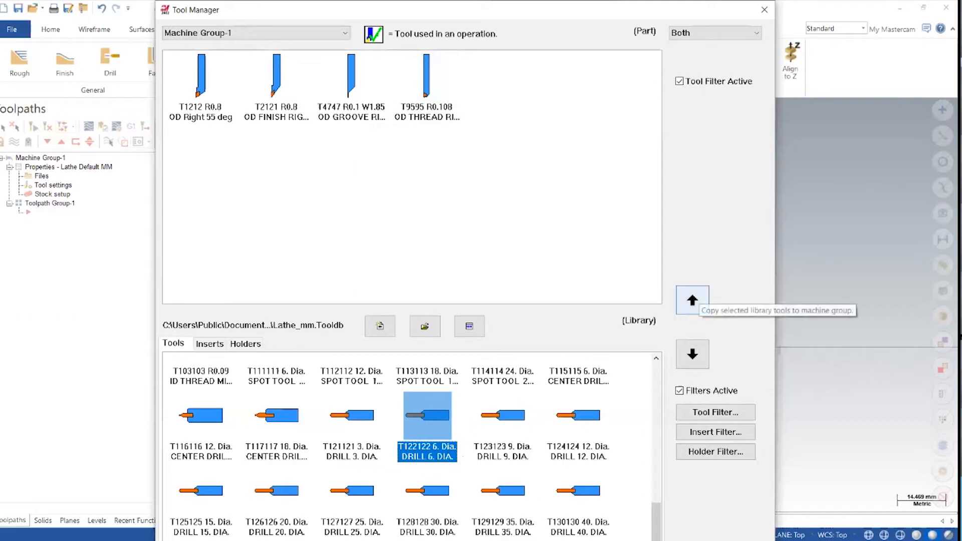
click(693, 301)
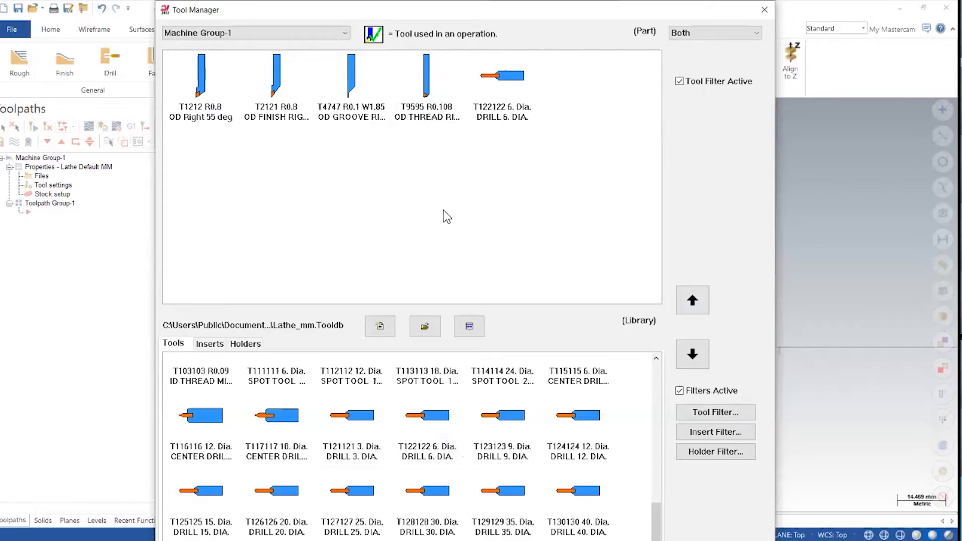
Set the tool number, tool offset number and tool station number of the OD Right 55 deg tool to 1 and accept its definition.
mouse_move(205, 81)
click(205, 83)
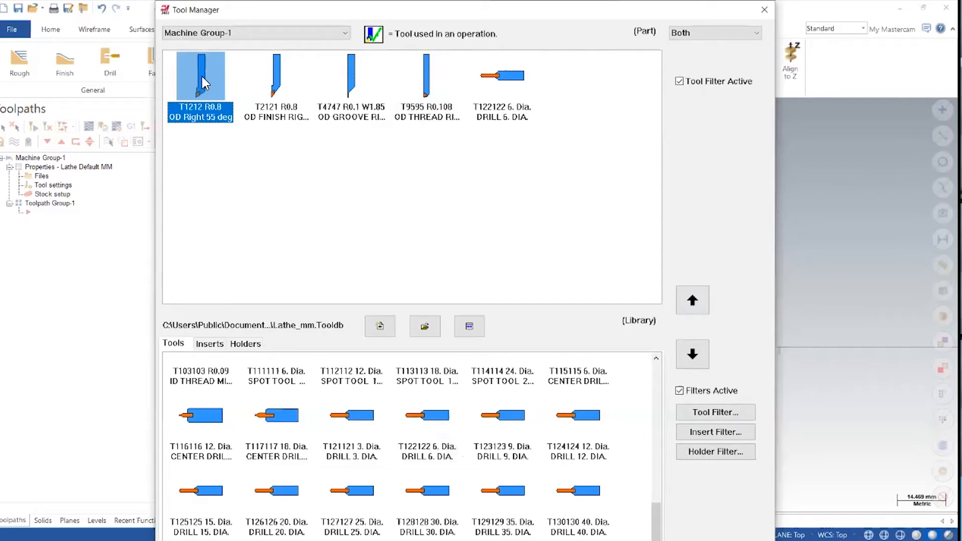
double_click(203, 85)
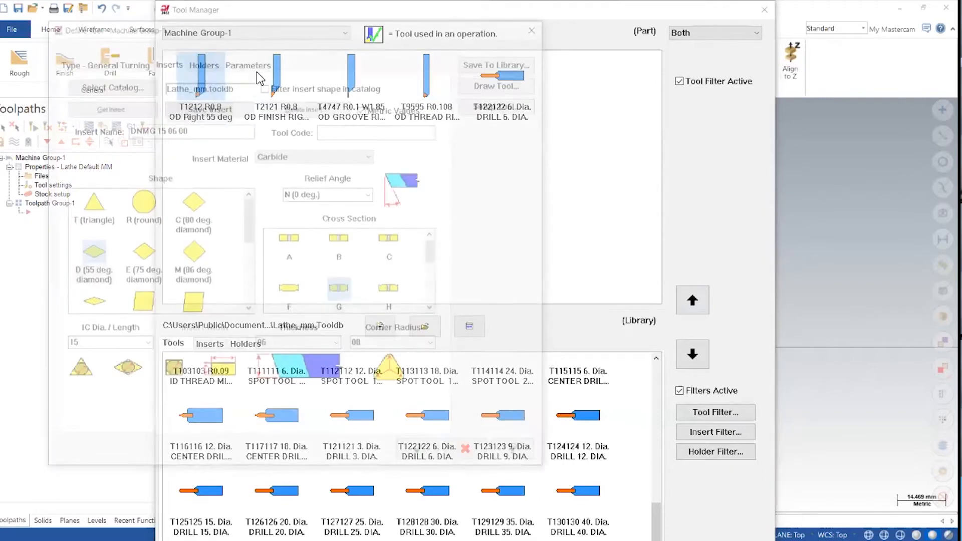
click(260, 63)
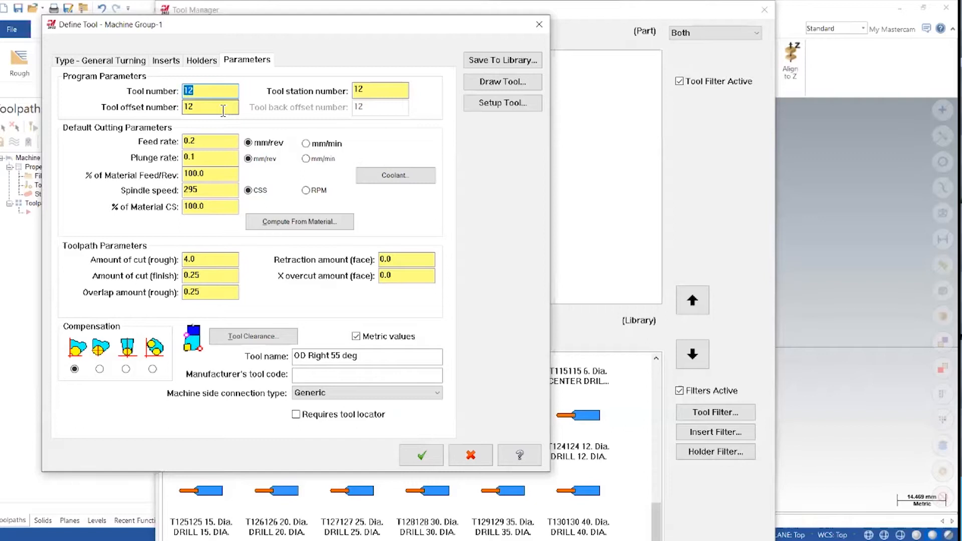
key(Tab)
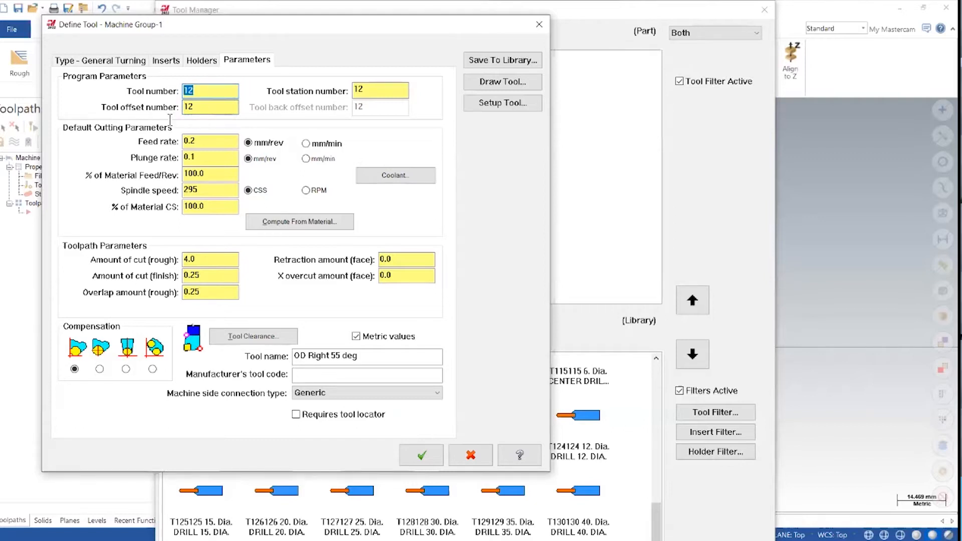
click(211, 91)
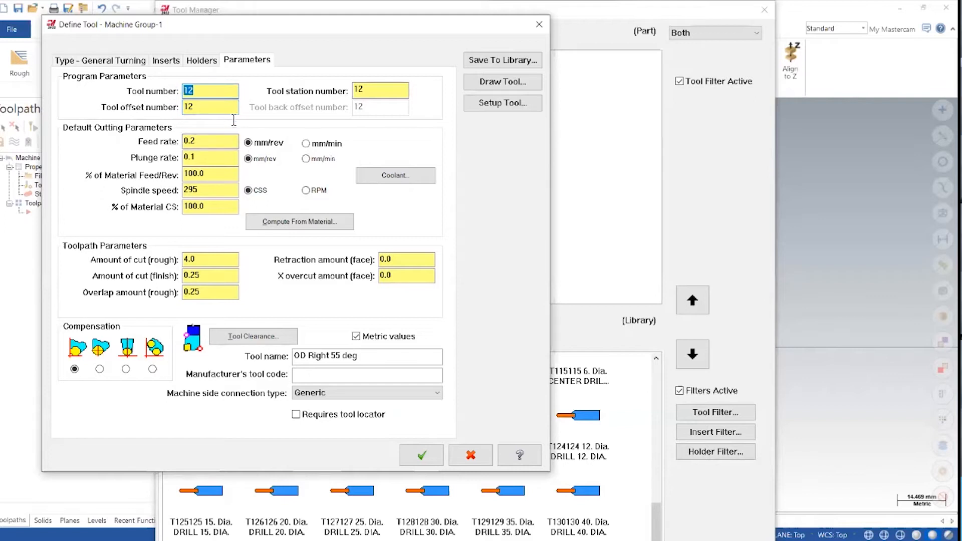
text(1)
click(216, 110)
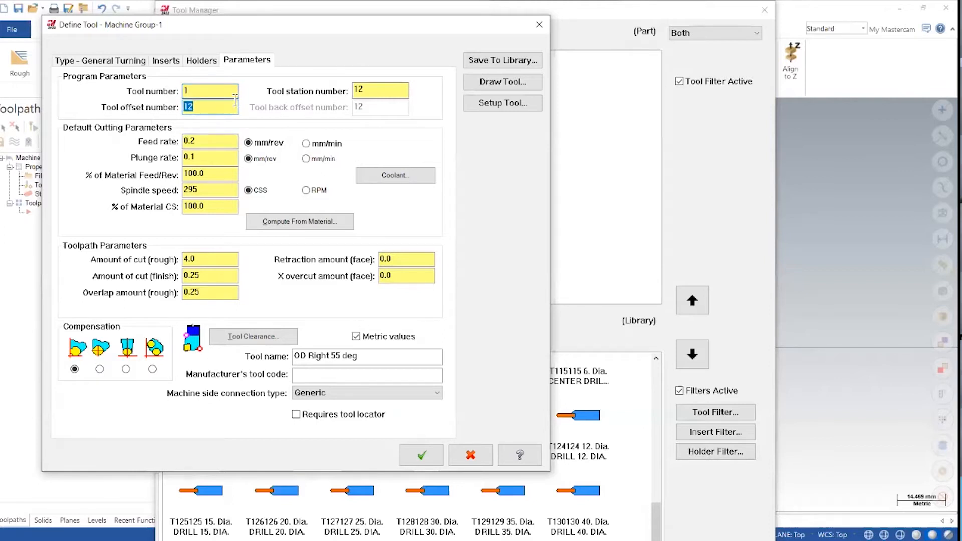
text(1)
key(Tab)
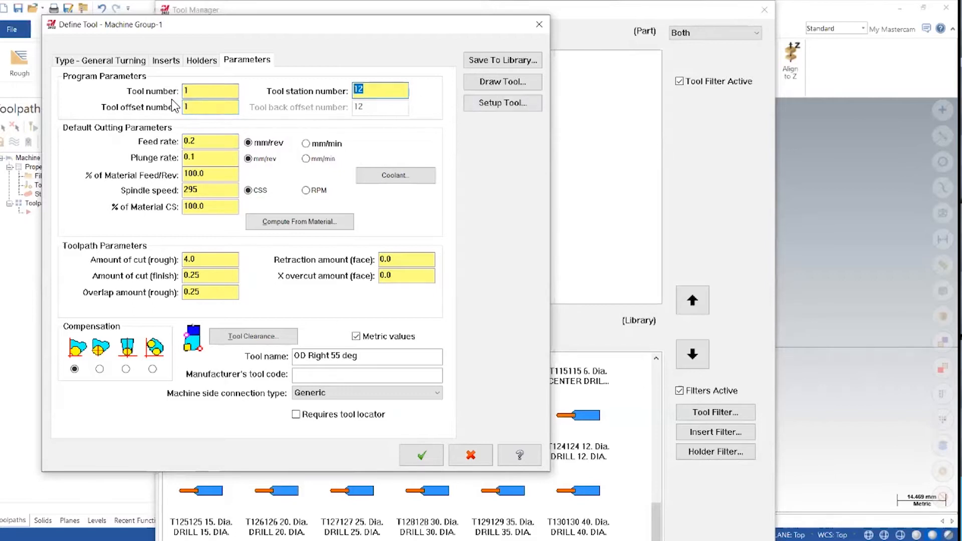
text(1)
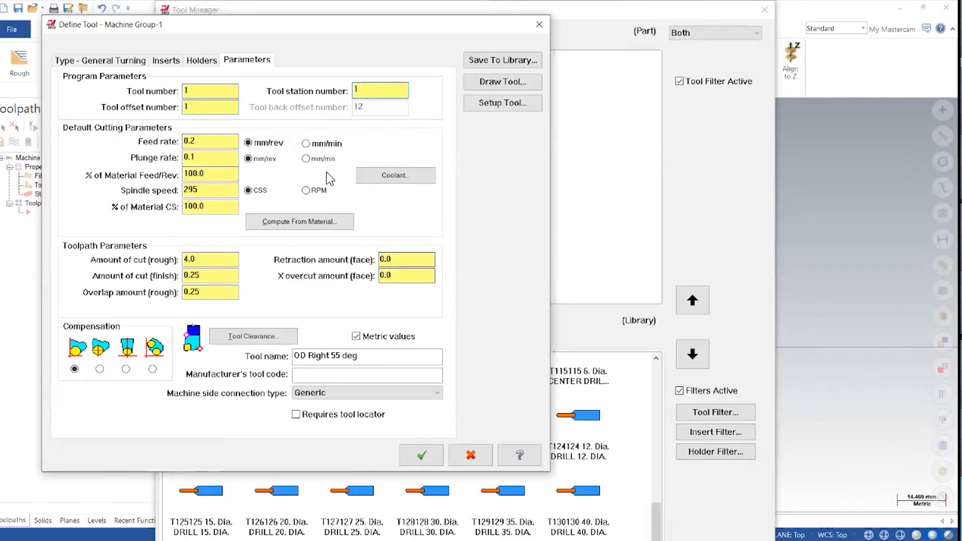
click(421, 455)
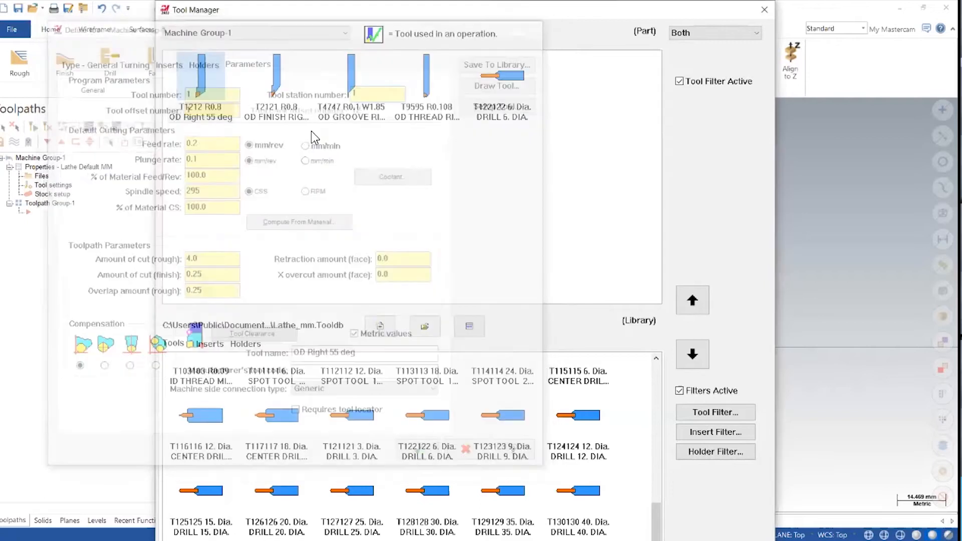
Set the tool number, offset number and station number of the OD FINISH RIGHT - 35 DEG. tool to 2 and accept its definition.
double_click(277, 74)
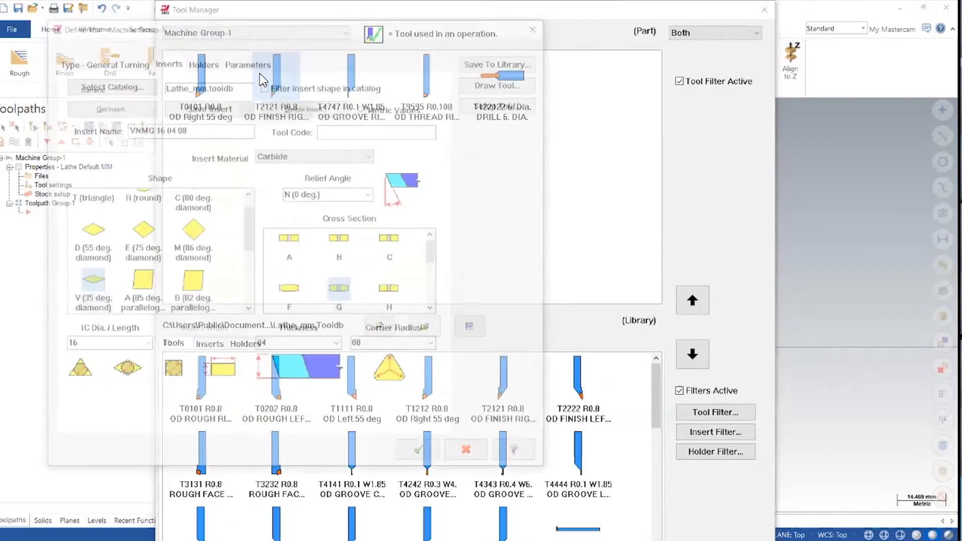
click(247, 59)
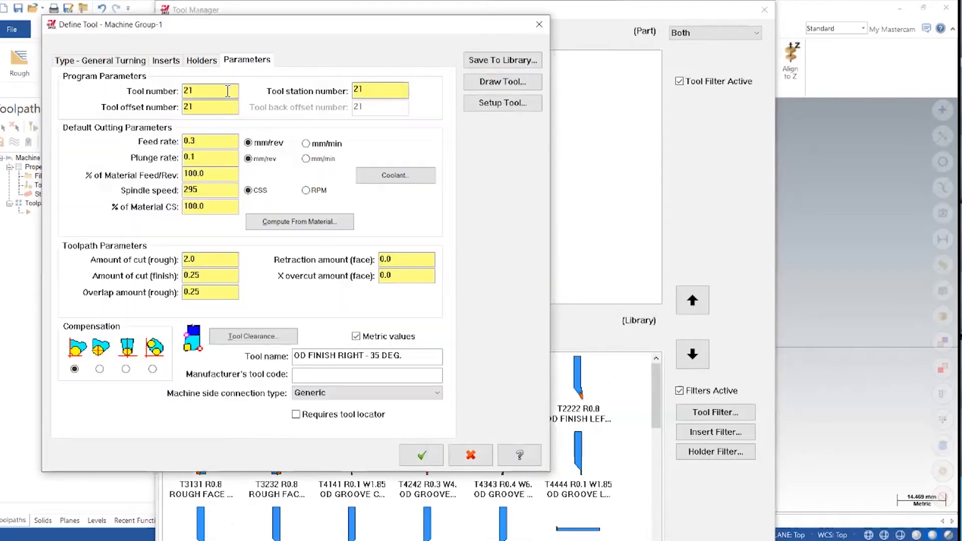
drag(298, 25, 290, 44)
double_click(249, 85)
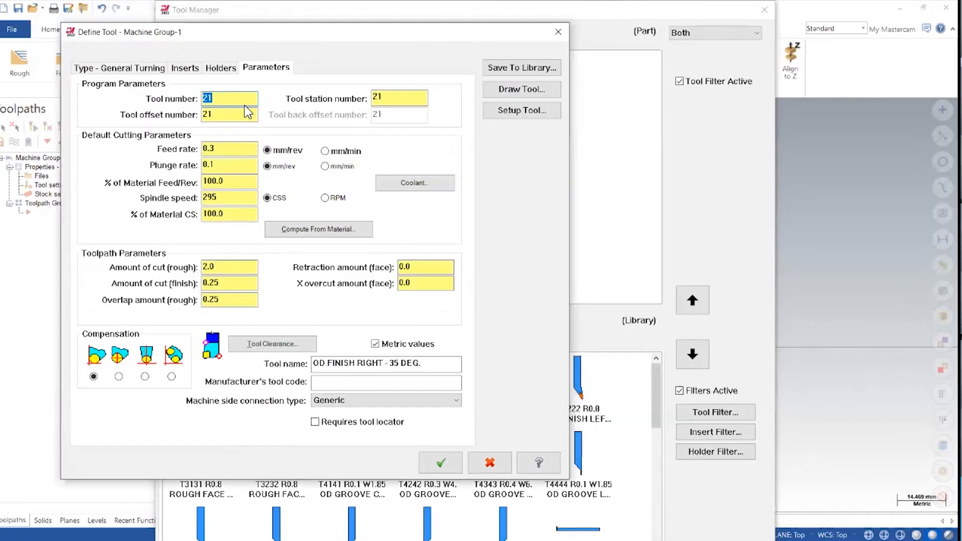
text(2)
double_click(204, 115)
text(2)
double_click(396, 97)
text(2)
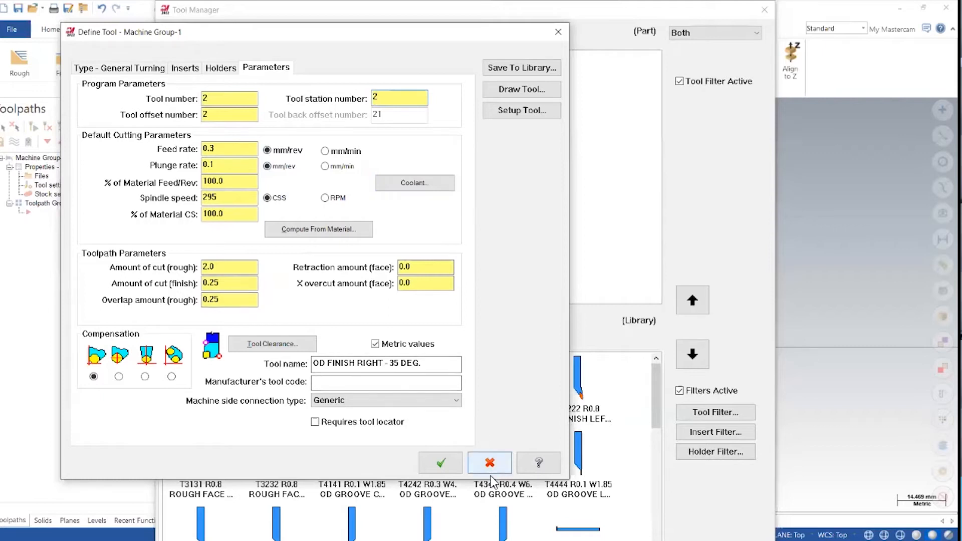
click(450, 466)
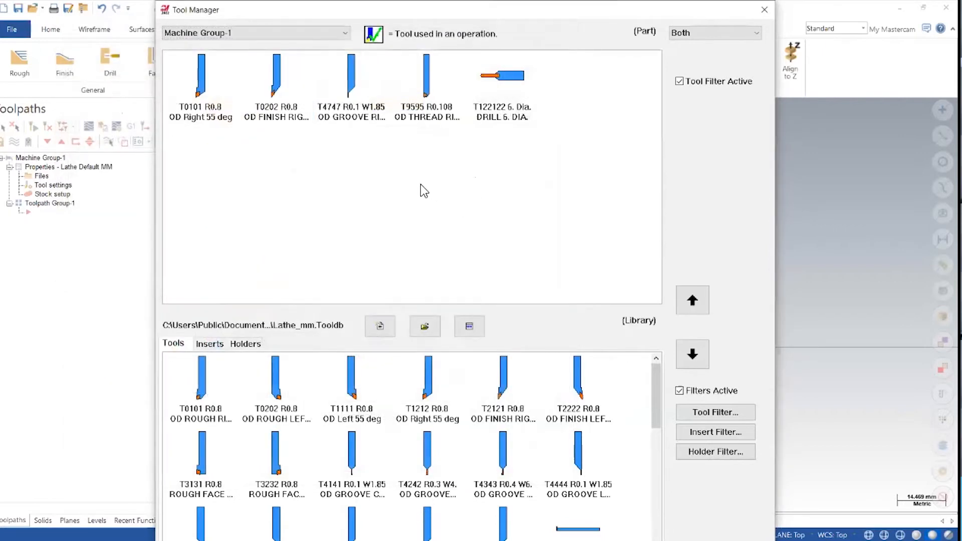
Set the tool, offset, station and back offset numbers of the OD GROOVE RIGHT - NARROW tool to 3 and accept its definition.
double_click(354, 88)
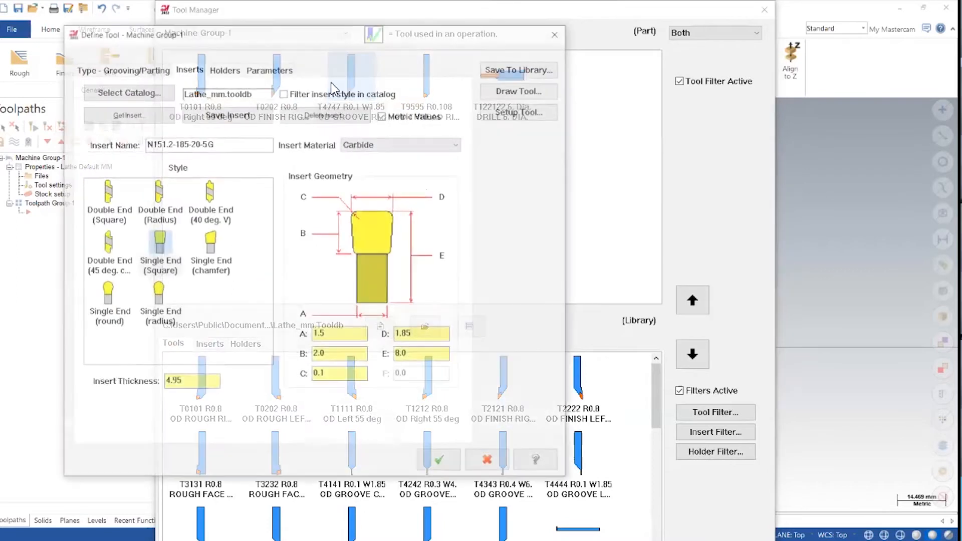
click(271, 68)
double_click(240, 98)
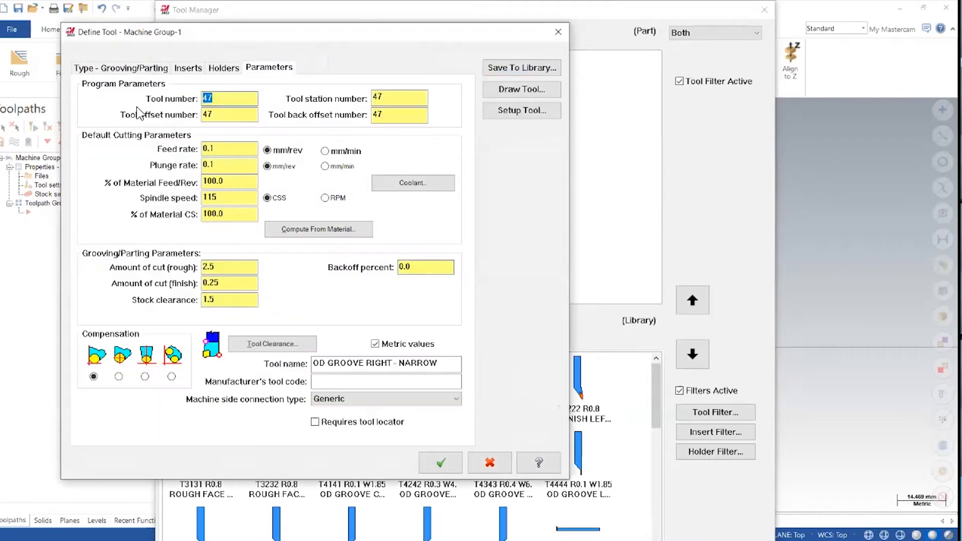
text(3)
key(Tab)
text(3)
key(Tab)
text(3)
key(Tab)
text(3)
click(437, 463)
Set the tool, offset and station numbers of the OD THREAD RIGHT - MEDIUM tool to 4 and accept its definition.
click(440, 77)
double_click(440, 77)
click(196, 67)
click(231, 70)
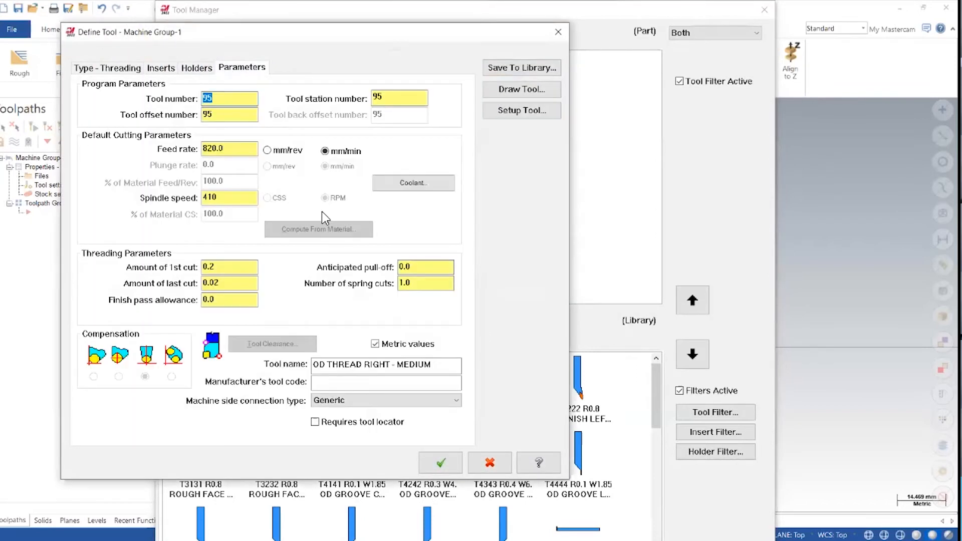
text(4)
key(Tab)
text(4)
double_click(389, 98)
text(4)
click(439, 470)
Set the tool, offset and station numbers of the DRILL 6. DIA. tool to 5 and accept its definition.
click(505, 95)
double_click(506, 97)
click(250, 69)
double_click(227, 100)
text(5)
key(Tab)
text(5)
double_click(401, 98)
text(5)
click(439, 463)
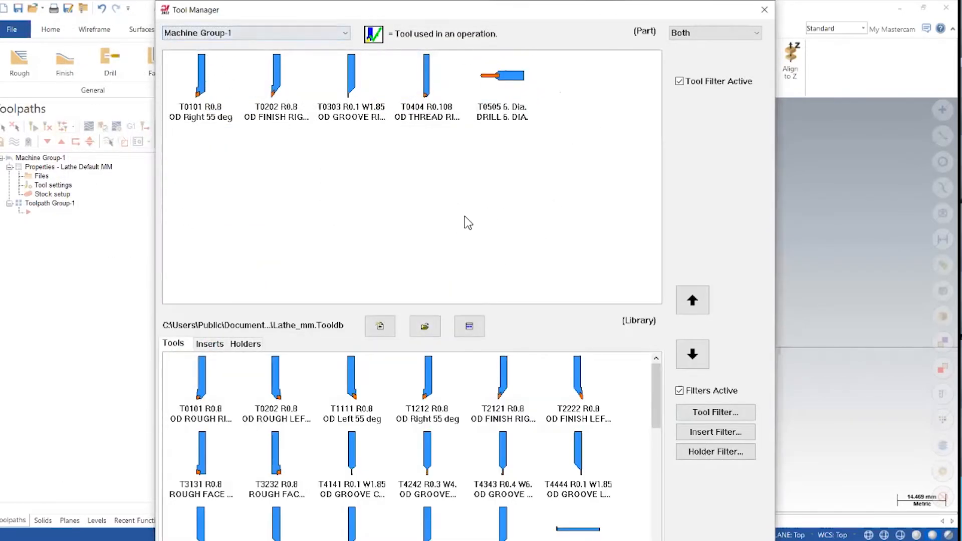
Edit the insert geometry of groove tool T0303, setting dimension D to 2.5 and dimension A to 2.0.
click(365, 93)
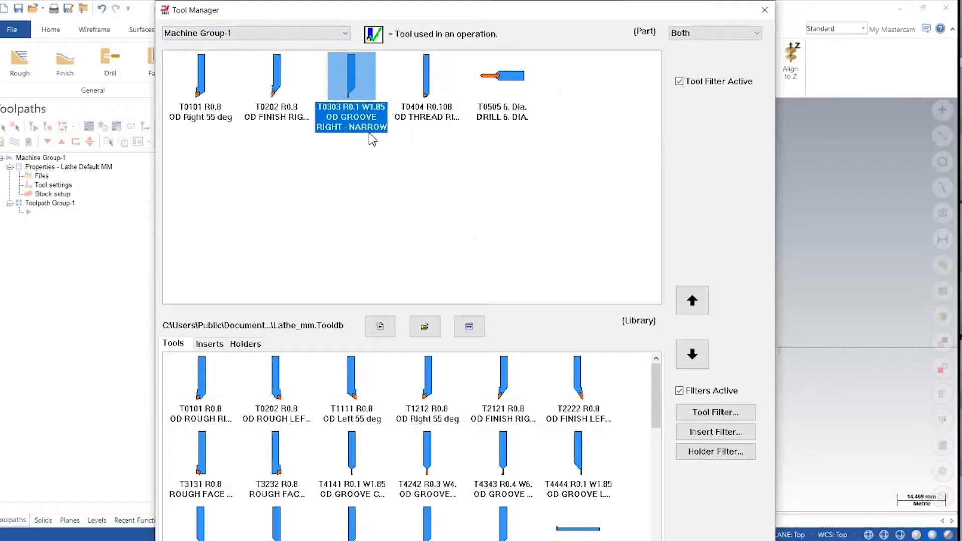
double_click(357, 83)
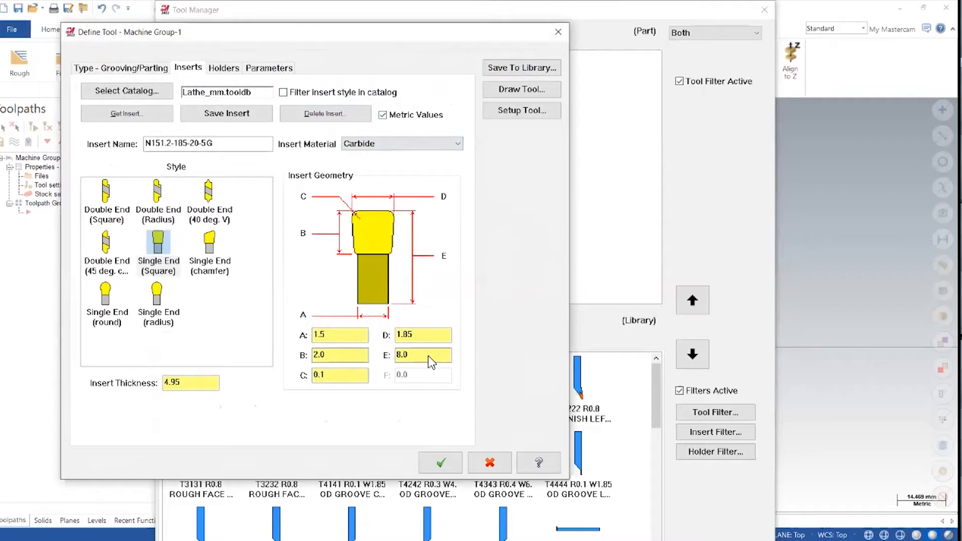
double_click(413, 335)
text(2.5)
key(Tab)
click(339, 335)
text(2.0)
Set the groove tool's holder dimension D to 2.0 and dimension C to 12, and accept the tool definition.
click(223, 67)
double_click(402, 334)
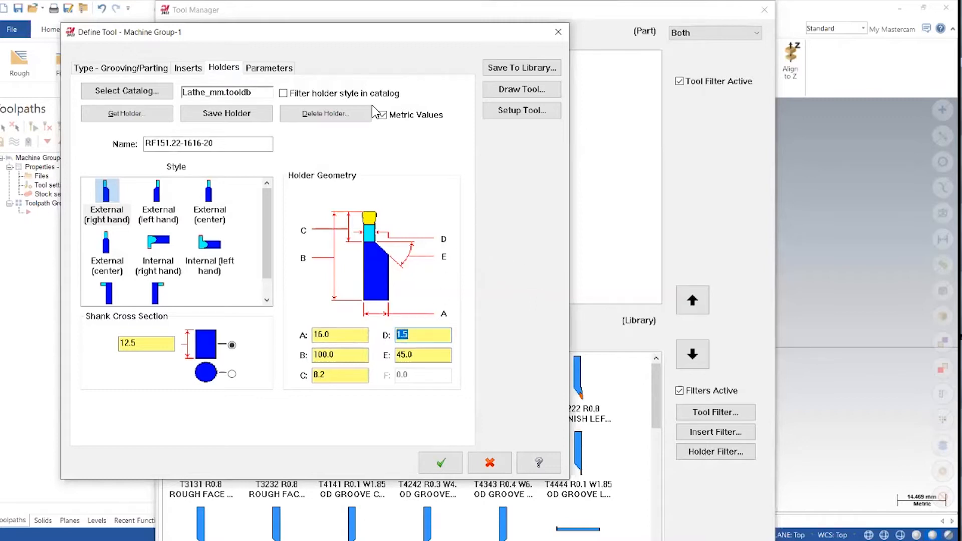
click(188, 69)
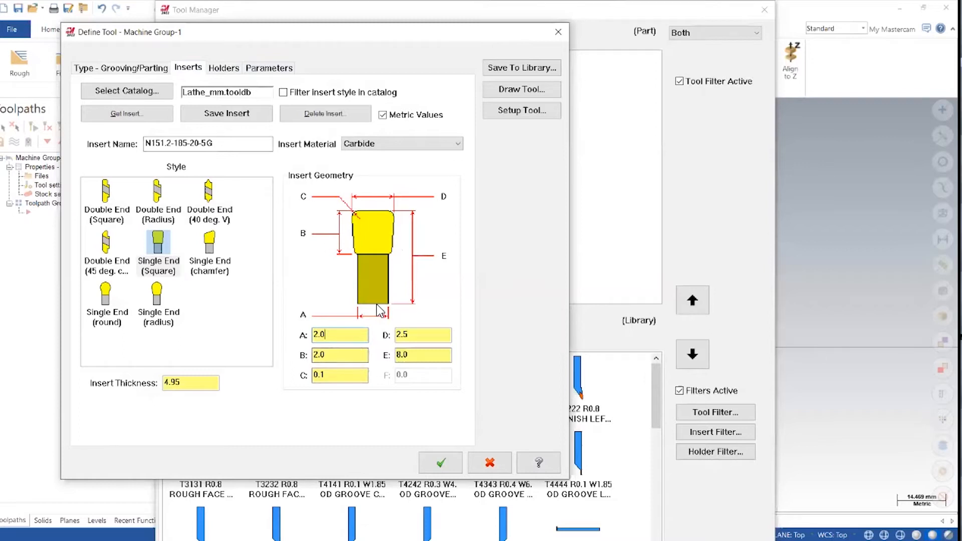
click(218, 68)
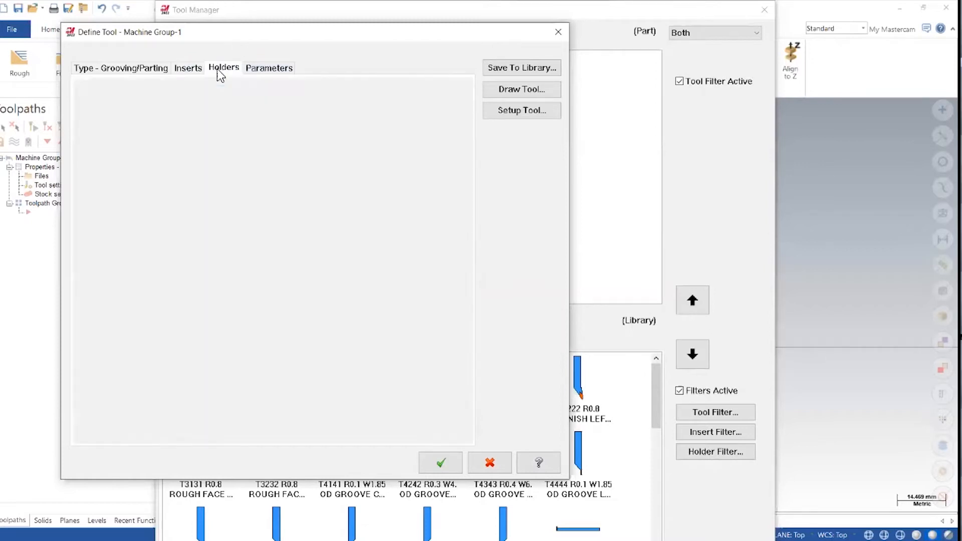
drag(425, 335, 350, 334)
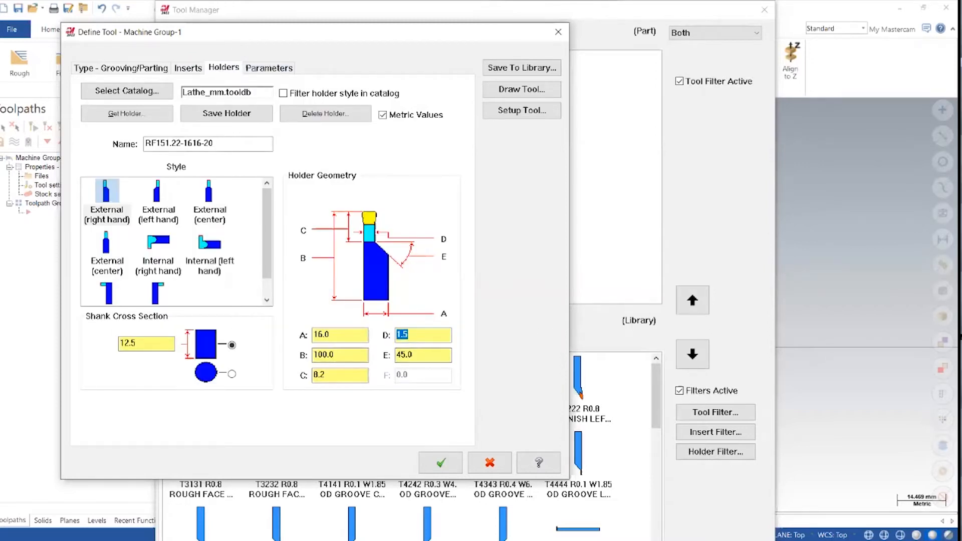
text(2.0)
key(Tab)
drag(357, 376, 113, 390)
text(12)
key(Tab)
click(448, 356)
click(437, 462)
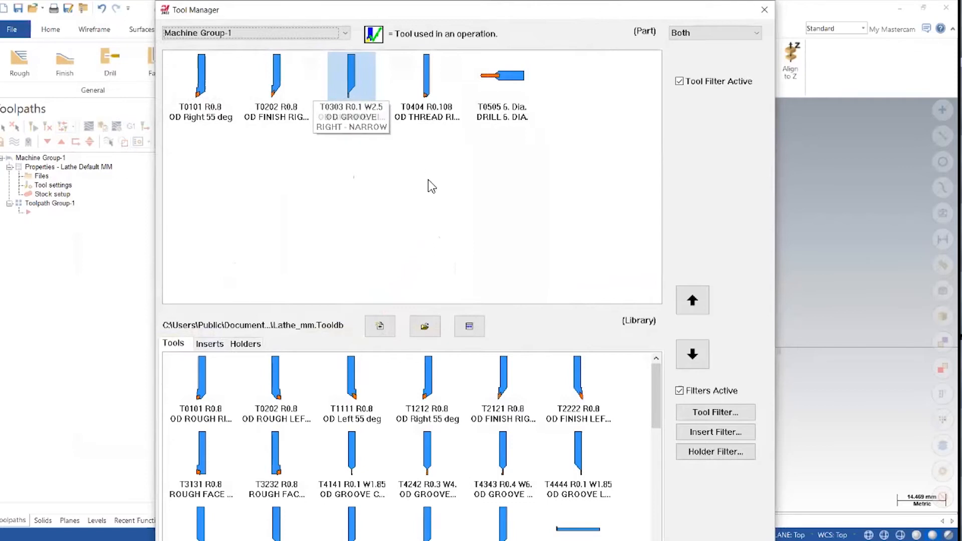
Close the tool manager and start a lathe Face toolpath with tool T0101 OD Right 55 deg.
click(442, 195)
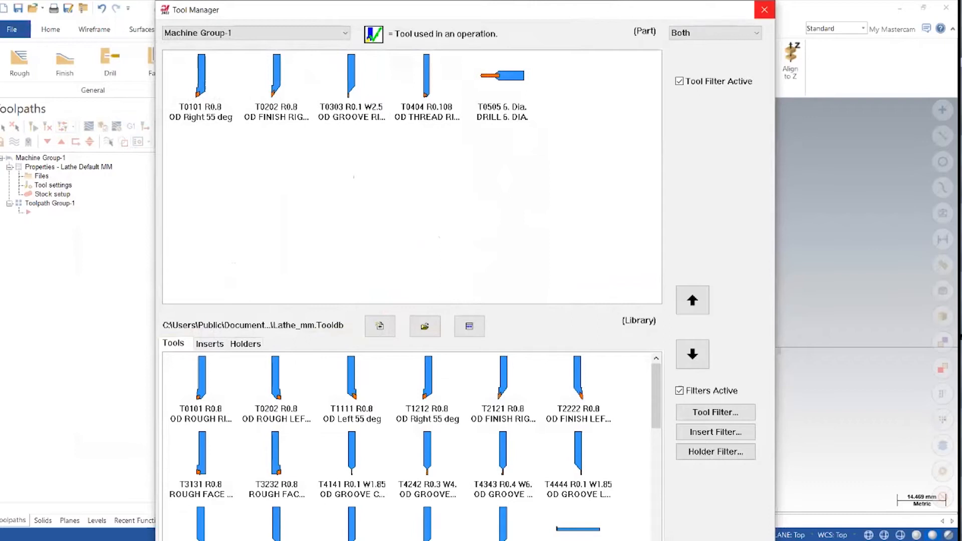
click(764, 9)
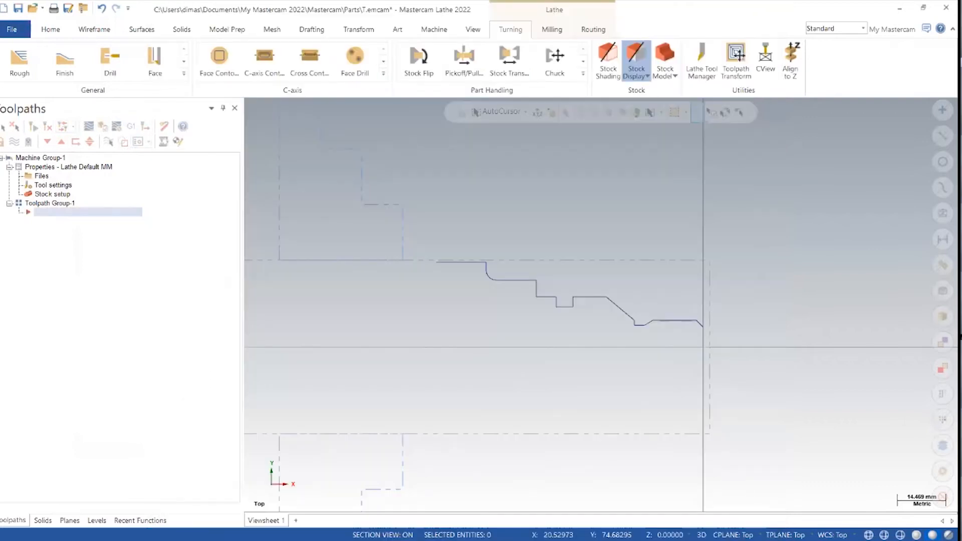
scroll(592, 300, up, 3)
middle_drag(553, 385, 598, 348)
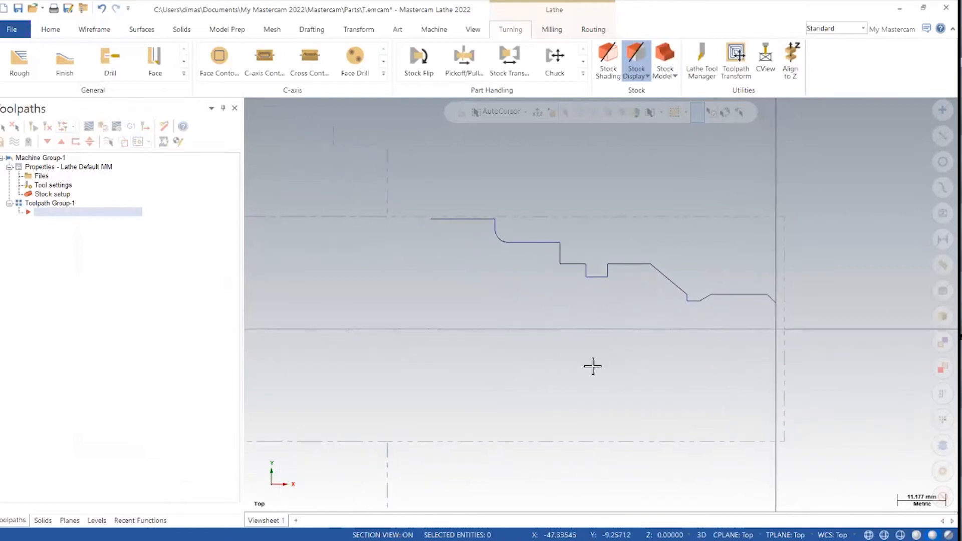
click(162, 71)
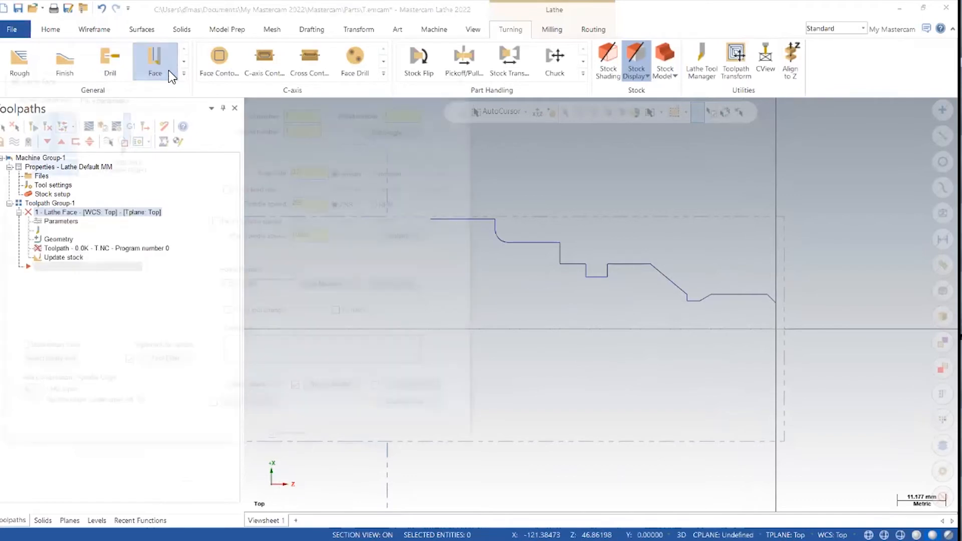
click(59, 126)
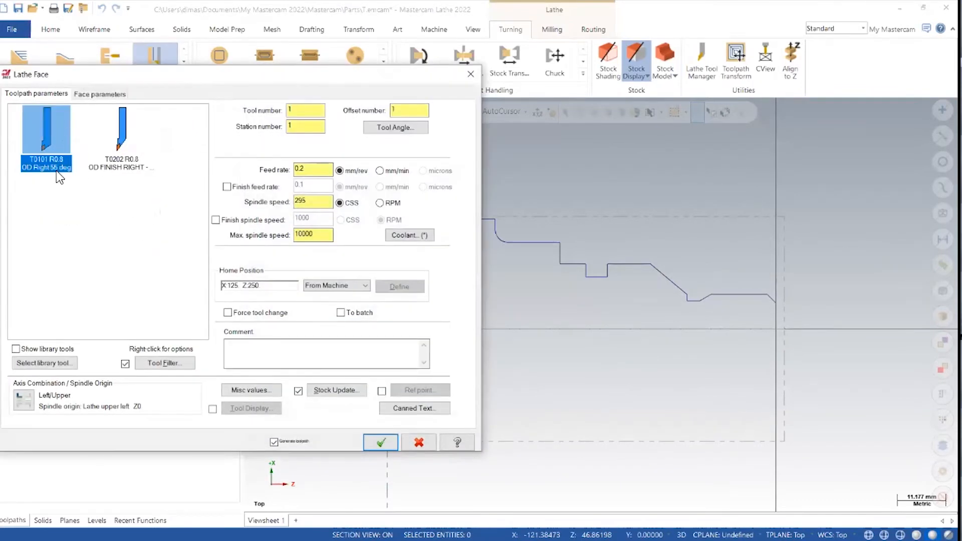
double_click(317, 115)
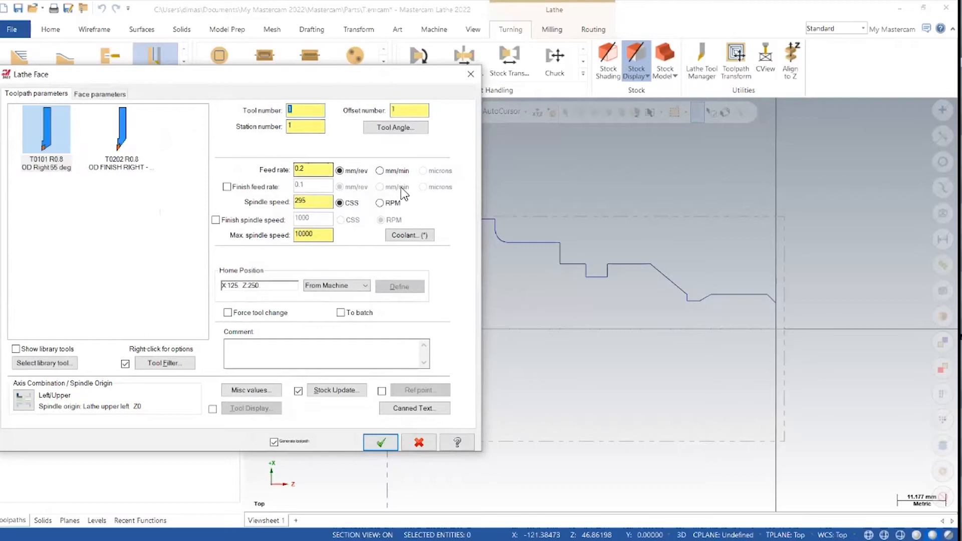
click(315, 128)
Set the facing feed rate to 0.25 mm/rev and enable a finish feed rate of 0.07 mm/rev.
click(314, 173)
double_click(314, 172)
click(354, 173)
drag(325, 169, 26, 139)
text(0.25)
click(266, 191)
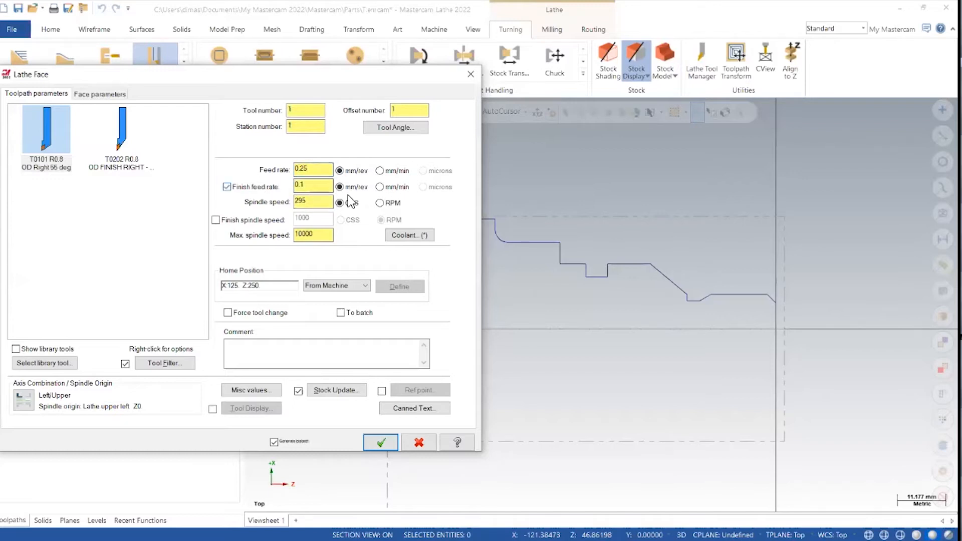
double_click(320, 188)
drag(326, 170, 128, 174)
drag(317, 185, 280, 189)
text(0.07)
Switch the facing spindle speed from CSS to RPM and set it to 1500.
click(384, 207)
click(350, 203)
click(382, 204)
click(347, 206)
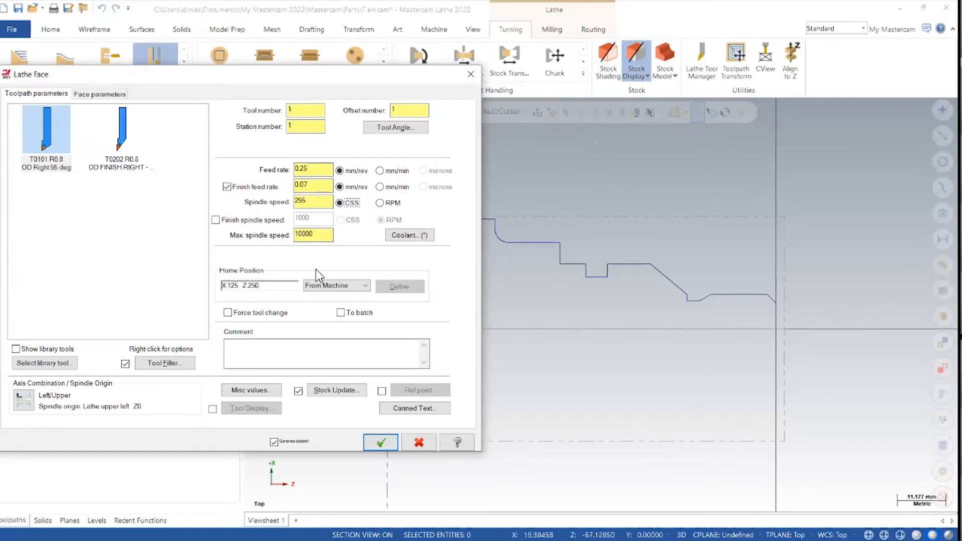
click(605, 83)
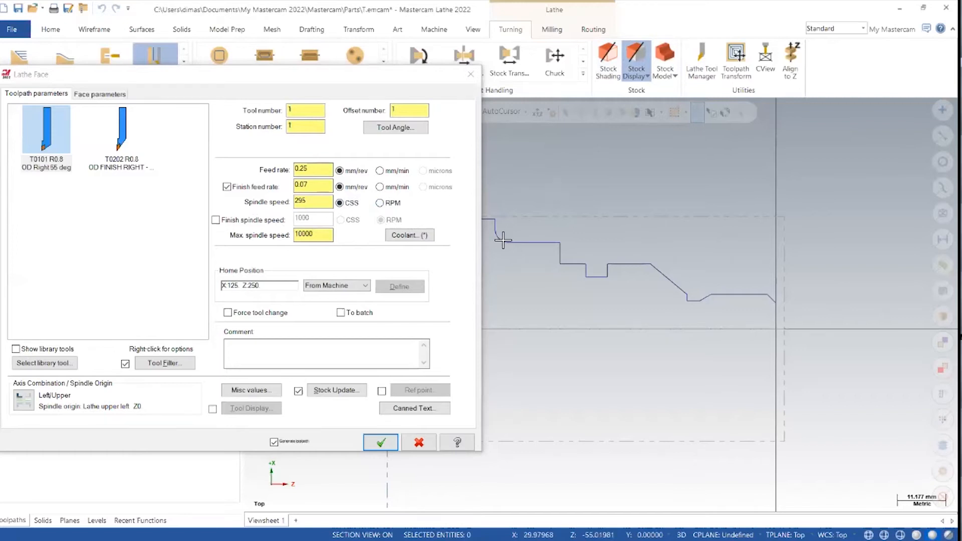
double_click(312, 204)
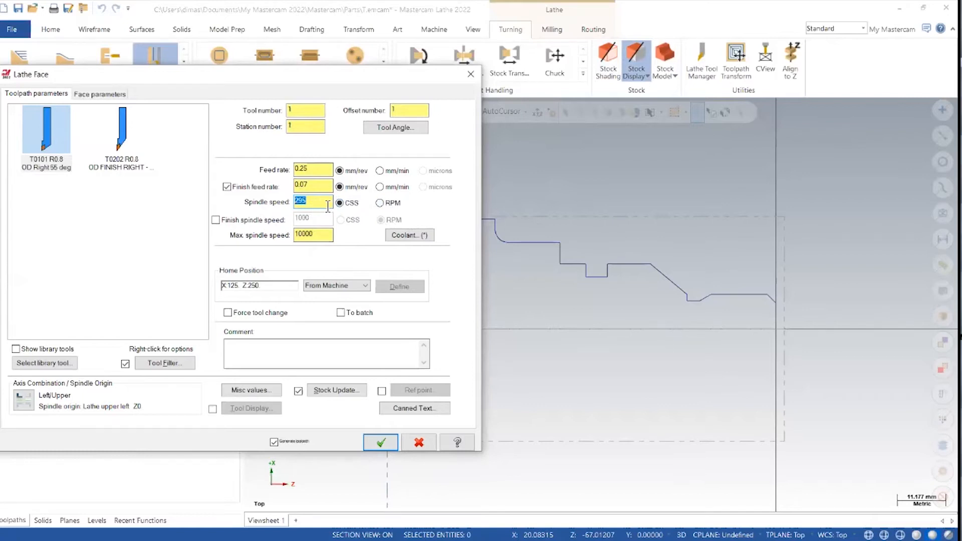
click(350, 204)
click(328, 207)
double_click(303, 201)
click(350, 204)
click(381, 203)
double_click(301, 202)
text(15)
text(22)
Enable a finish spindle speed of 2500 RPM and set the maximum spindle speed to 2500.
click(251, 222)
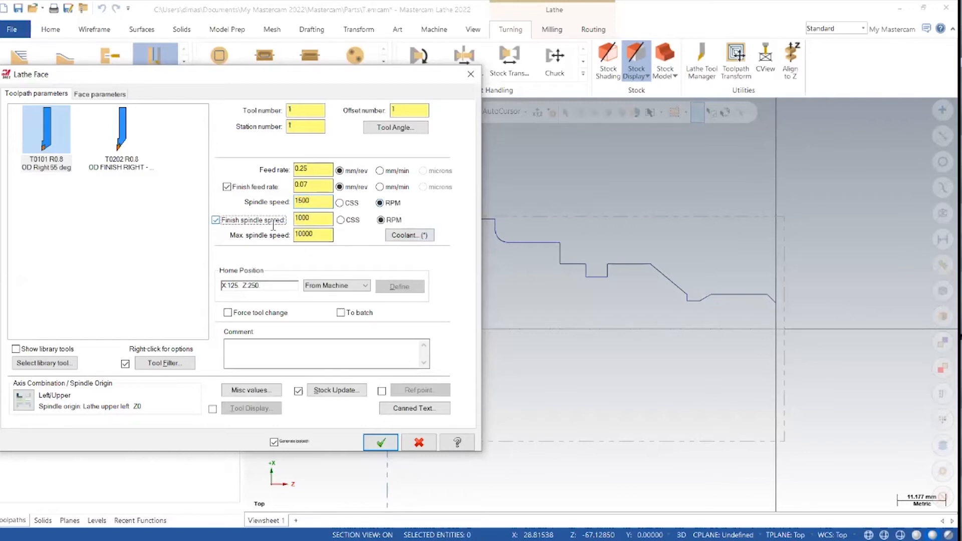
double_click(317, 220)
text(25)
drag(331, 202, 242, 205)
click(330, 207)
double_click(321, 220)
click(322, 225)
double_click(330, 237)
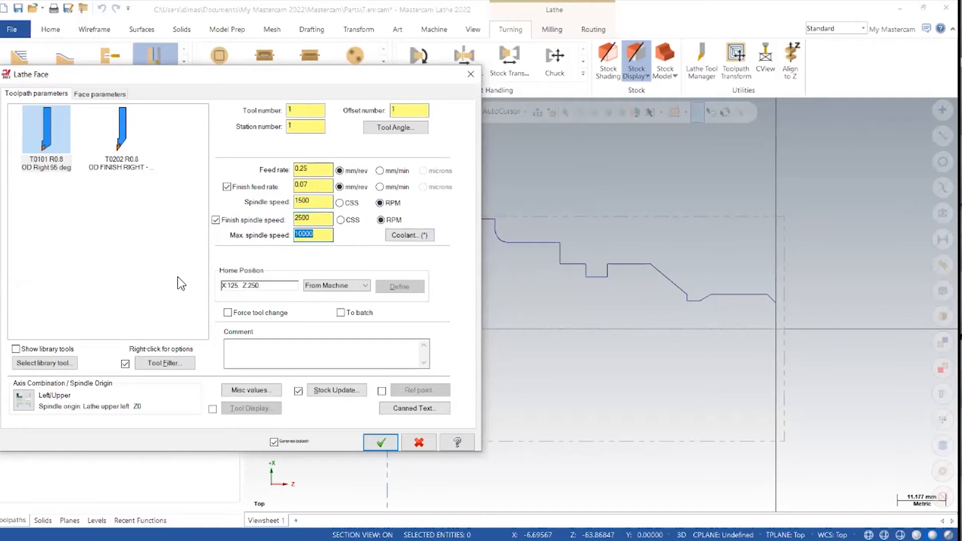
text(2500)
click(319, 217)
click(323, 237)
In the face parameters, set the entry amount to 1.0 and enable a rough stepover of 0.5.
click(109, 94)
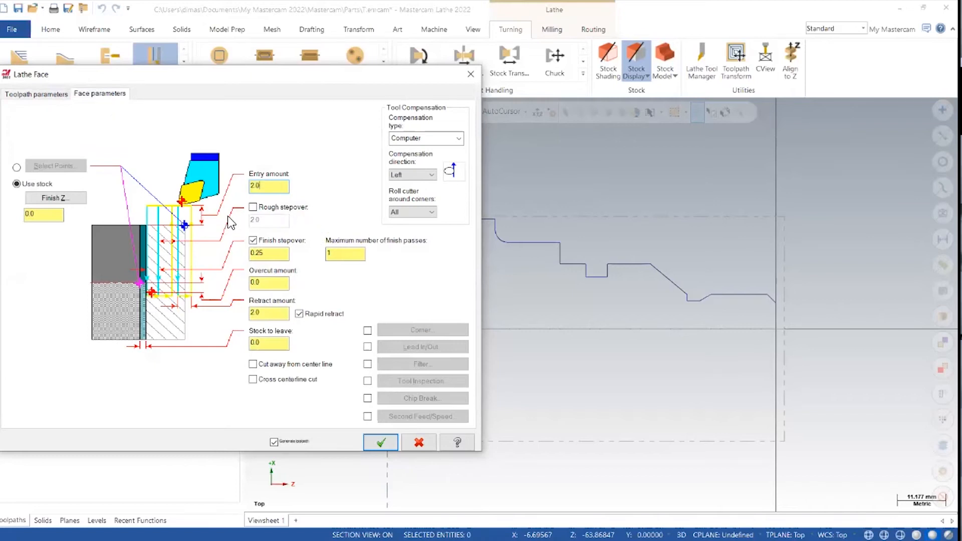
drag(276, 192, 216, 190)
click(296, 208)
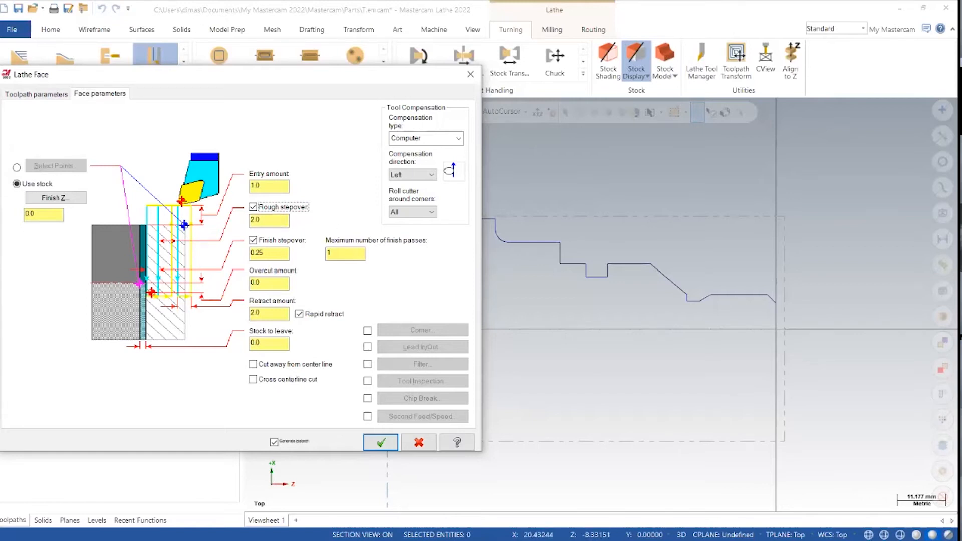
key(Tab)
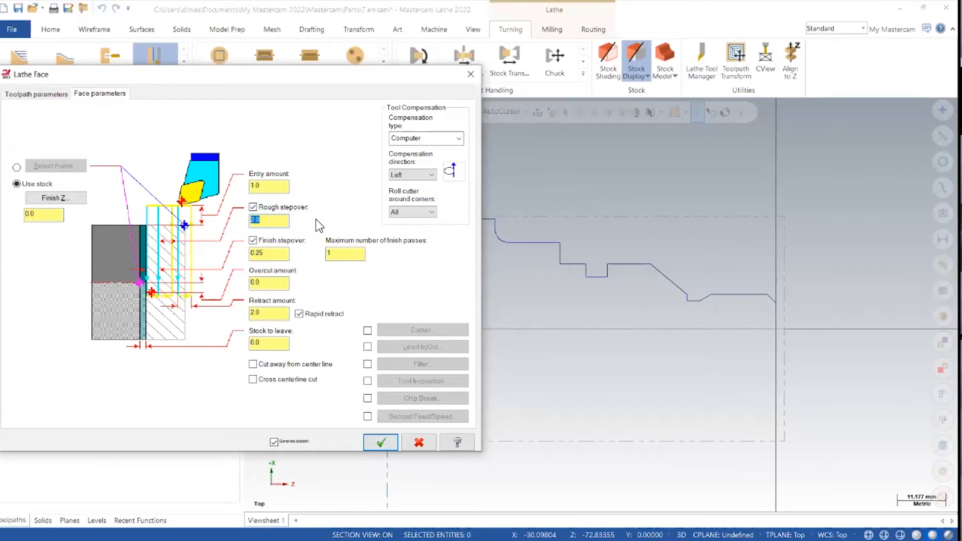
text(0.5)
drag(285, 221, 194, 229)
Set the finish stepover to 0.1 and the overcut amount to 1, and accept the Face toolpath.
click(281, 256)
drag(283, 257, 108, 289)
text(0)
drag(251, 281, 294, 278)
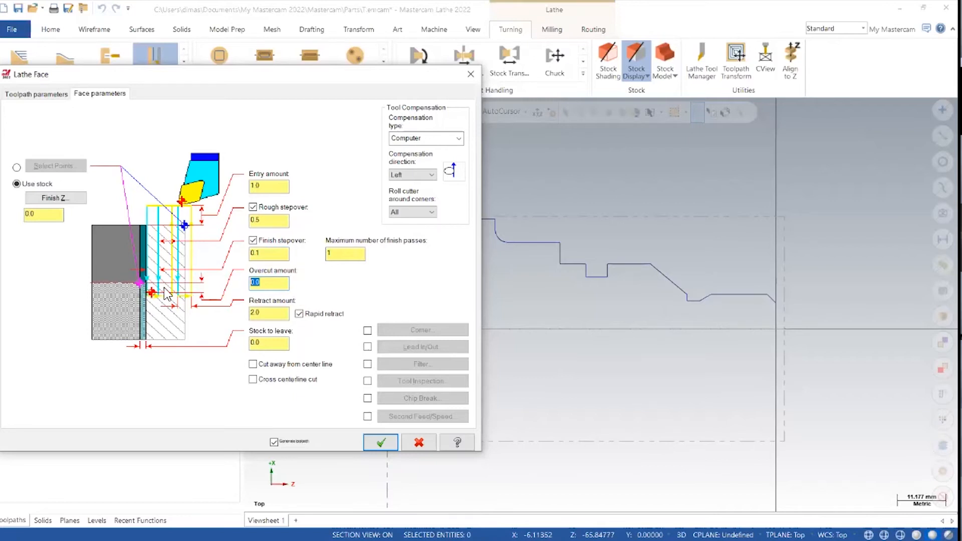
double_click(275, 285)
text(1)
click(273, 313)
double_click(273, 345)
click(274, 351)
click(383, 445)
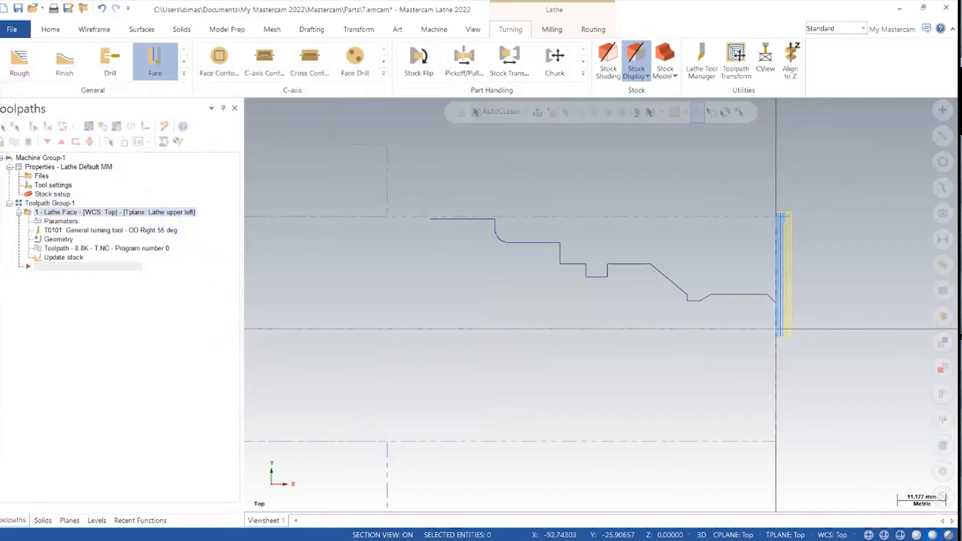
Examine the generated facing passes at the front end of the shaft profile.
scroll(597, 350, up, 5)
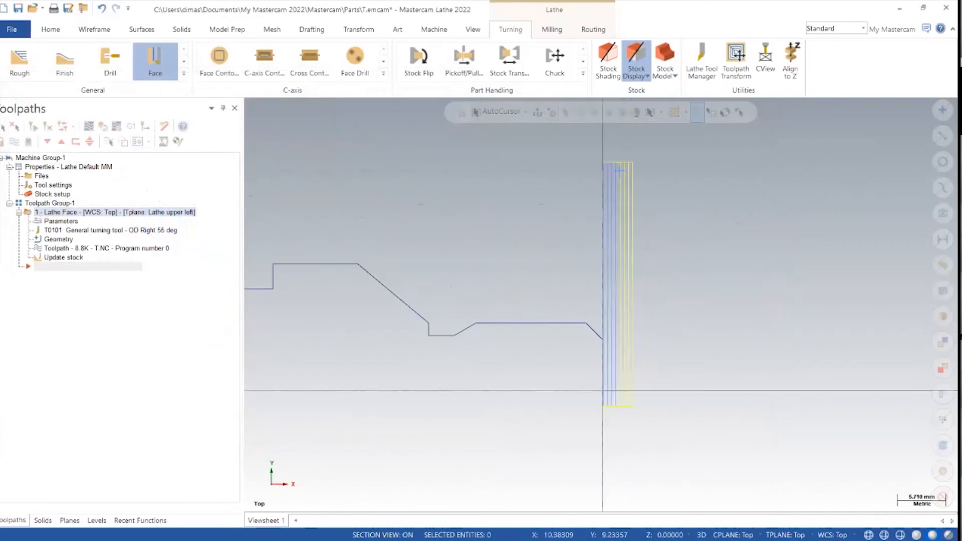
middle_drag(664, 302, 617, 319)
scroll(554, 319, up, 1)
scroll(613, 316, down, 1)
scroll(617, 332, down, 1)
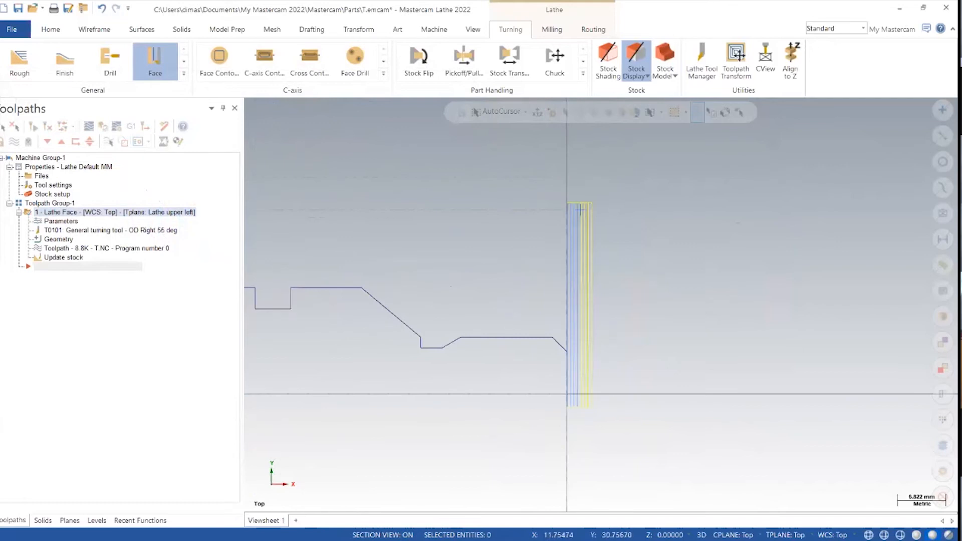
scroll(546, 303, up, 1)
scroll(621, 283, down, 3)
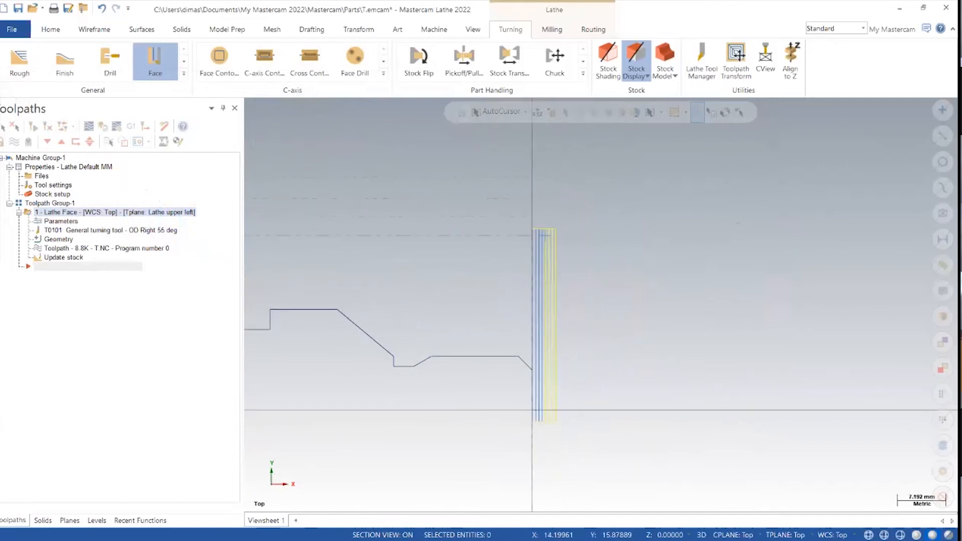
scroll(313, 310, down, 2)
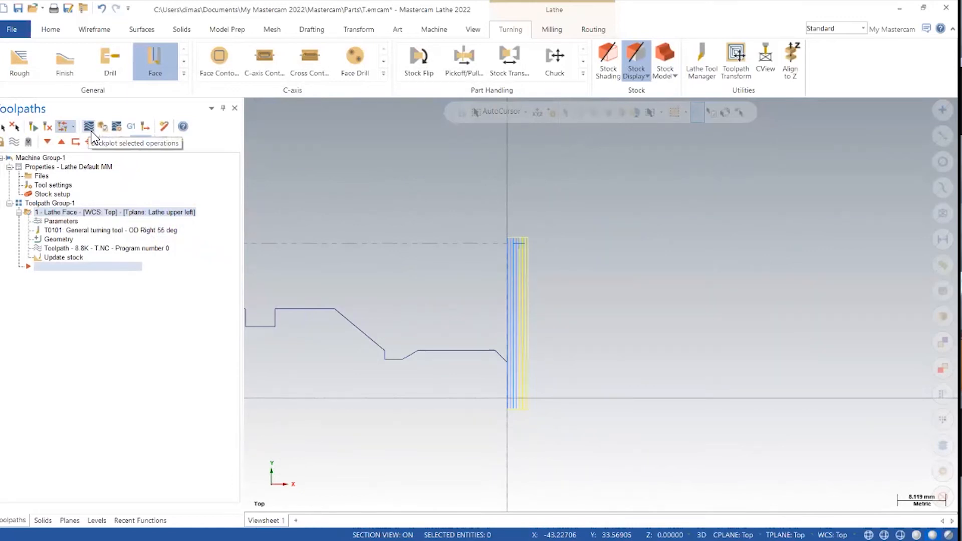
Start a backplot of the Face toolpath and advance one move to examine the tool's approach to the front face.
click(91, 131)
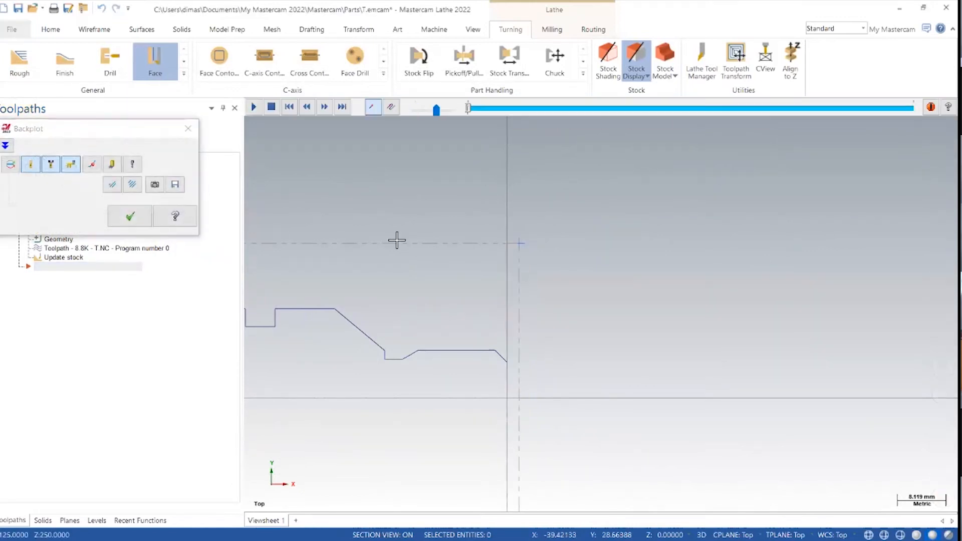
scroll(543, 295, down, 3)
middle_drag(647, 322, 571, 263)
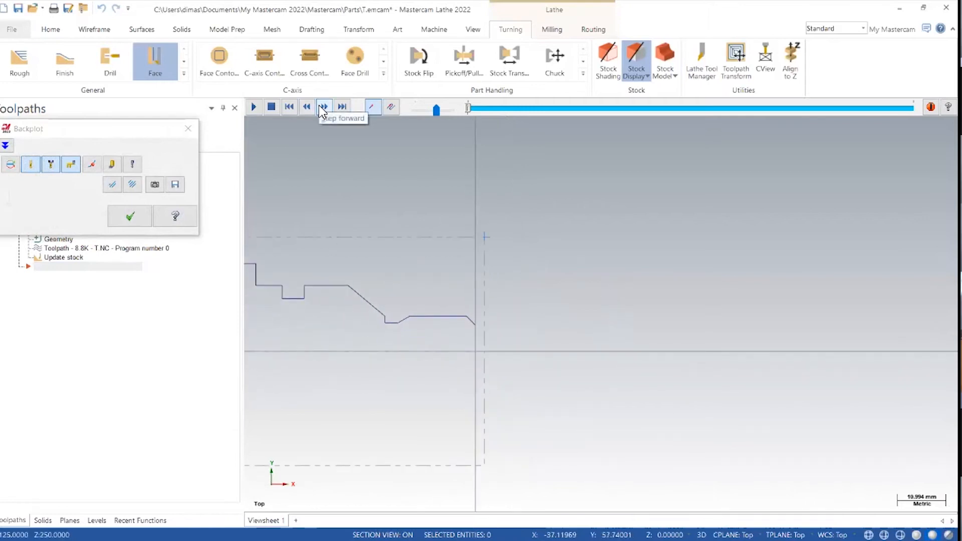
click(325, 106)
scroll(494, 231, up, 1)
scroll(461, 354, up, 3)
scroll(476, 331, up, 3)
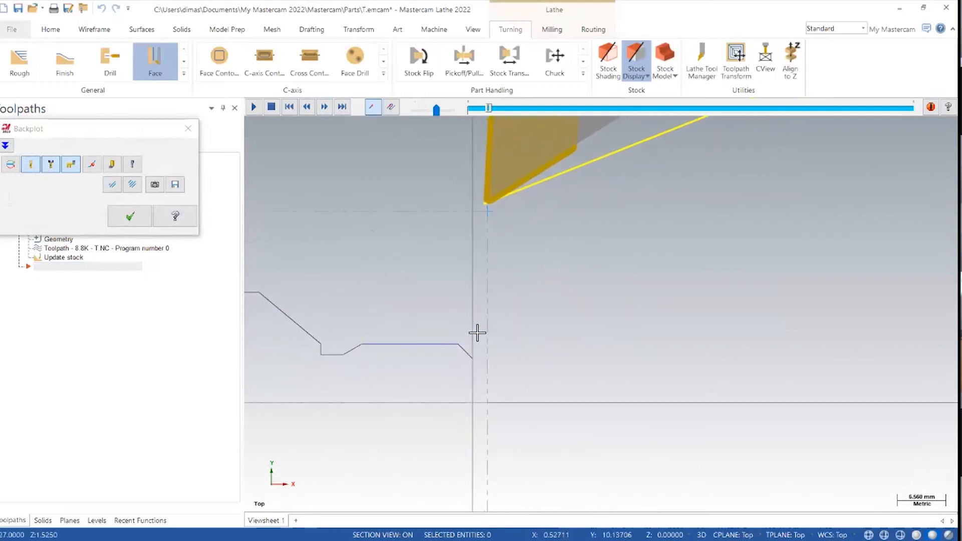
scroll(490, 353, down, 10)
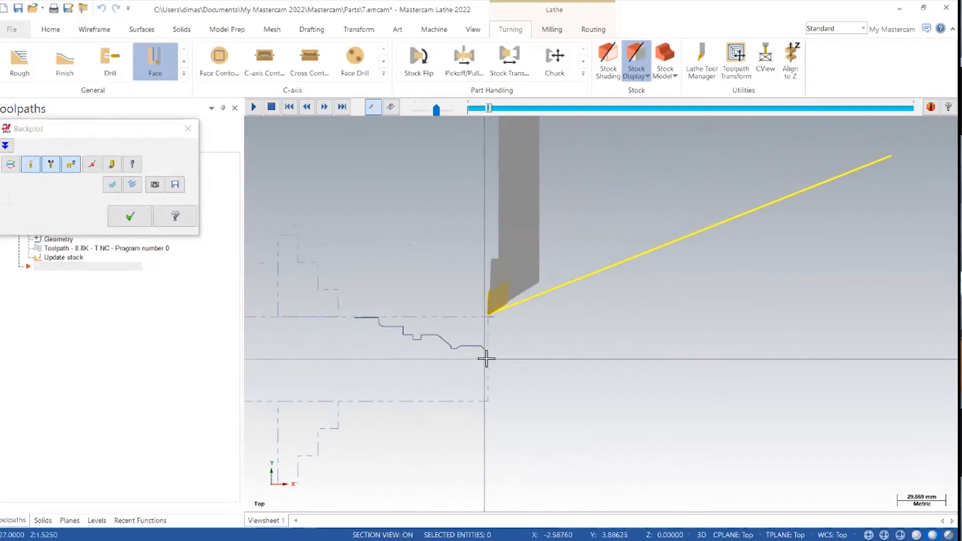
scroll(490, 391, up, 6)
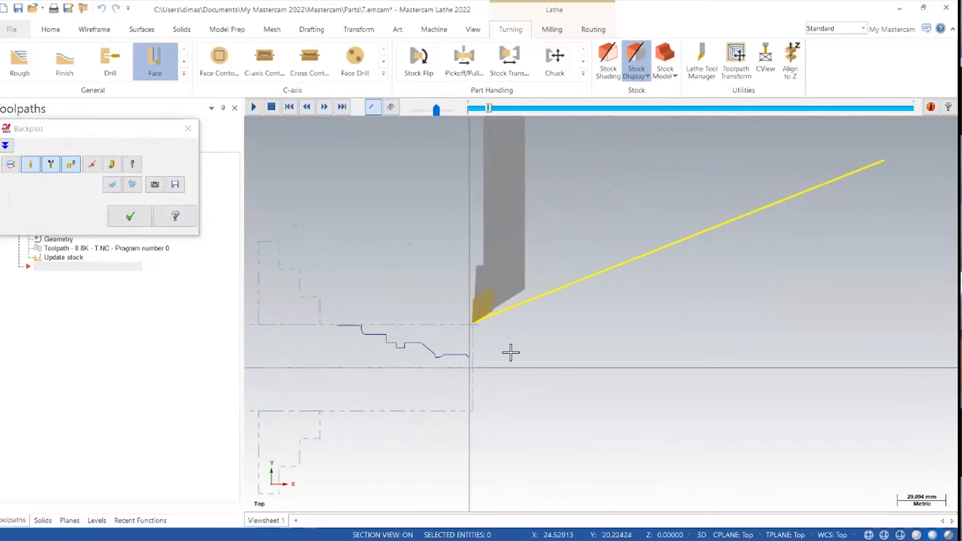
scroll(453, 427, up, 2)
Play the facing backplot at reduced speed, raise the speed towards the end, and close the backplot.
drag(434, 113, 420, 113)
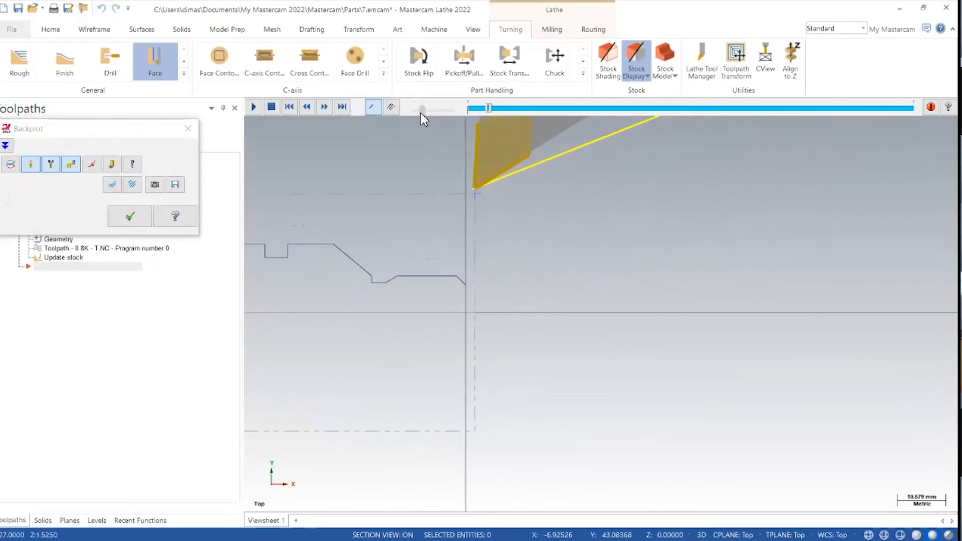
scroll(441, 283, up, 3)
click(253, 107)
drag(420, 114, 426, 114)
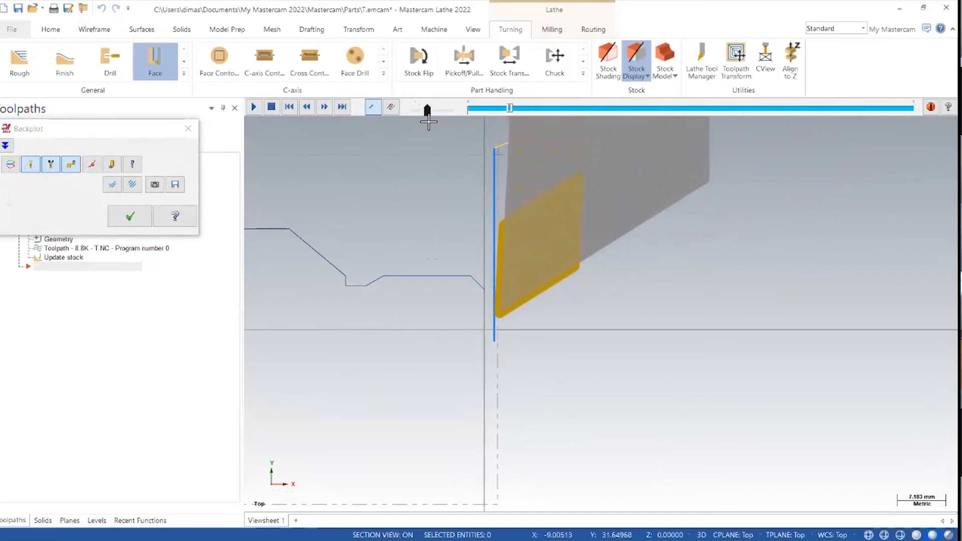
scroll(501, 172, up, 3)
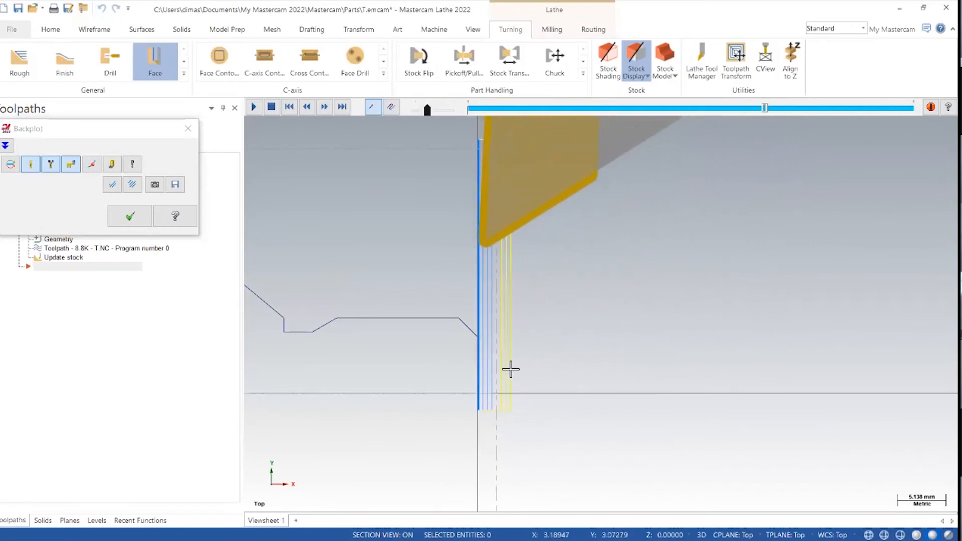
scroll(498, 367, up, 1)
drag(428, 113, 434, 115)
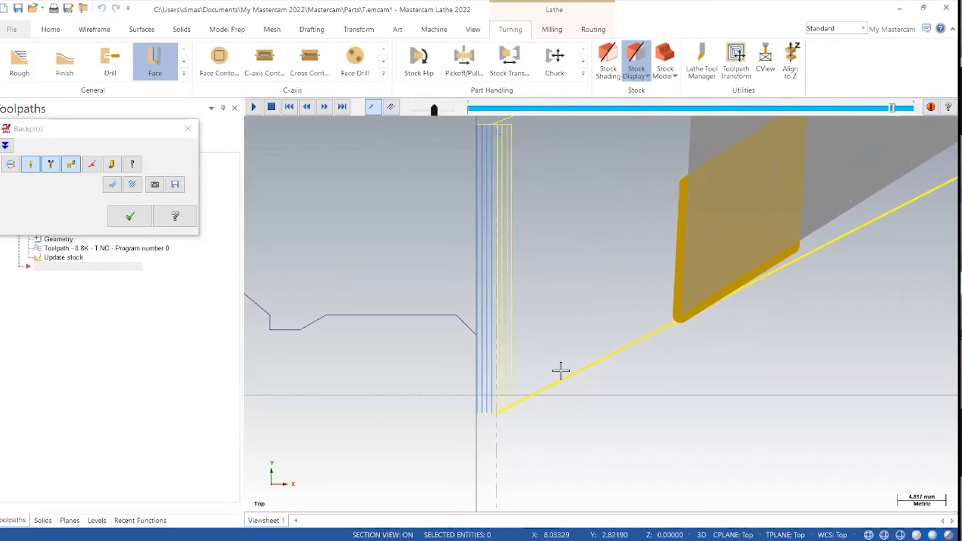
click(119, 215)
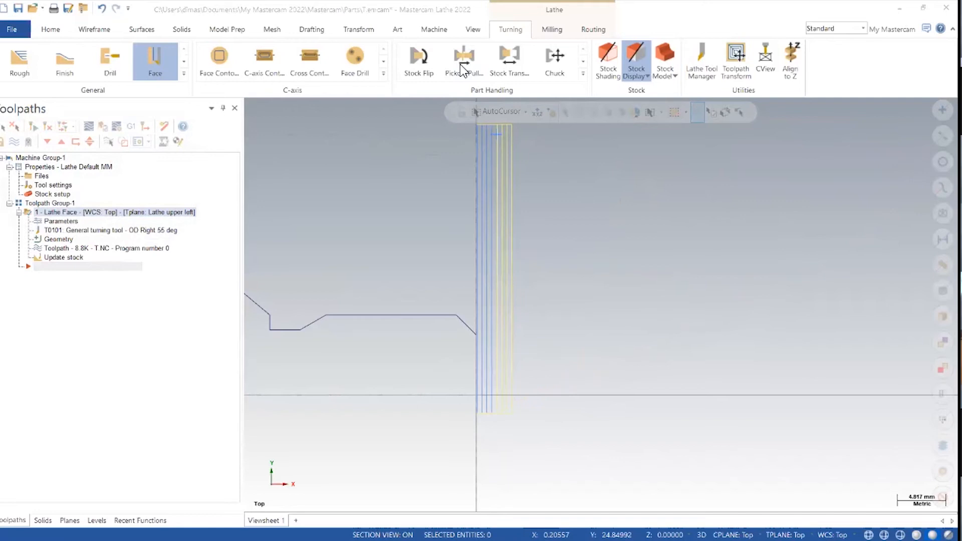
Draw a vertical line about 25.7 mm long from the profile's rear endpoint to the centre axis.
scroll(431, 301, down, 4)
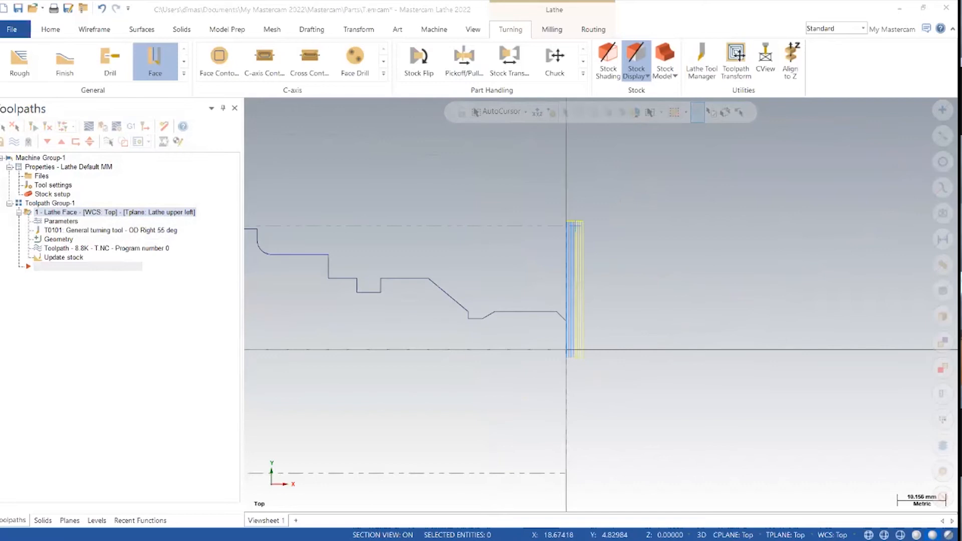
middle_drag(581, 315, 728, 326)
scroll(571, 334, up, 3)
scroll(386, 253, up, 2)
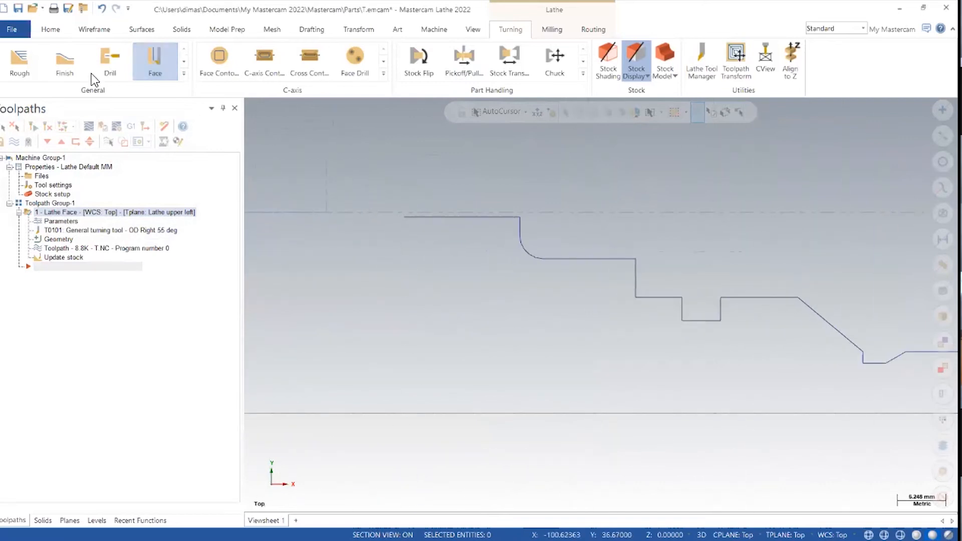
click(89, 30)
click(76, 63)
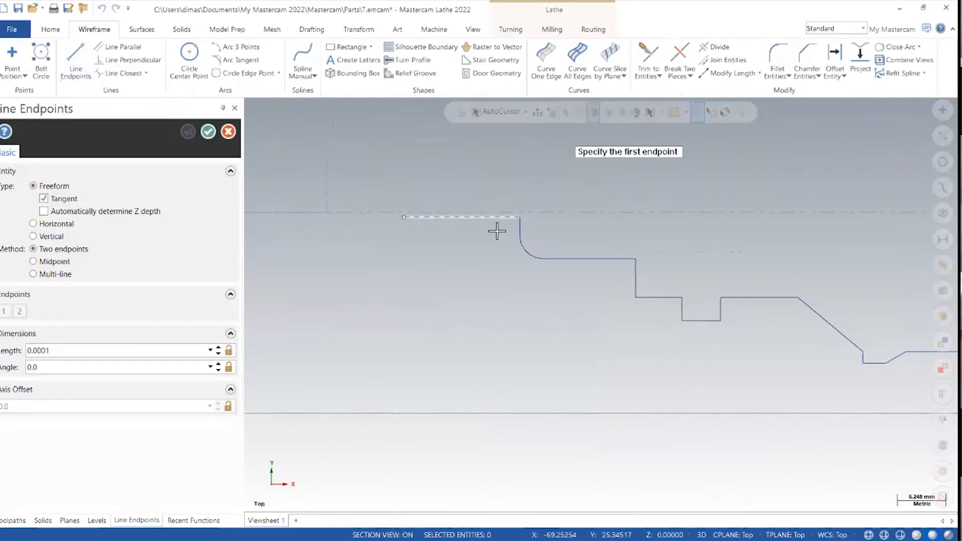
click(405, 218)
click(399, 368)
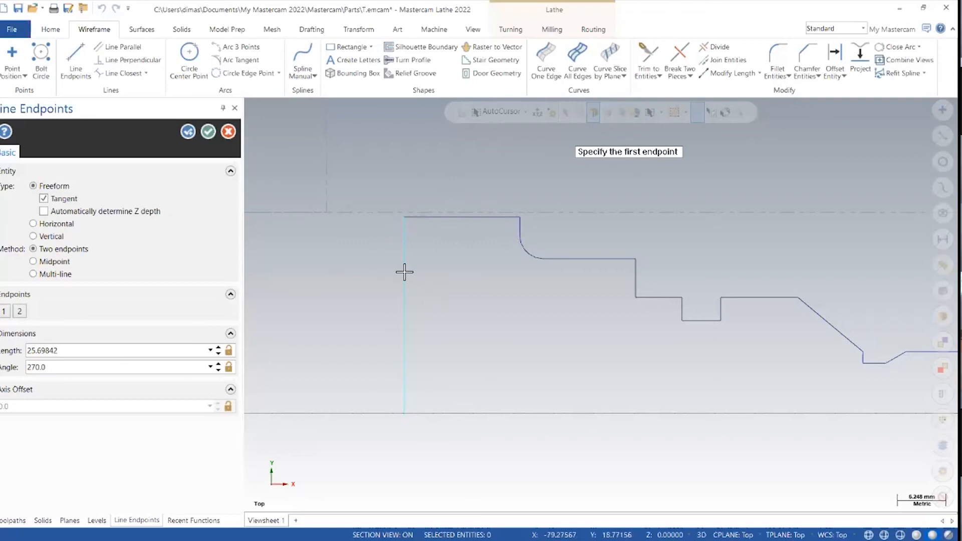
scroll(421, 337, down, 1)
click(229, 131)
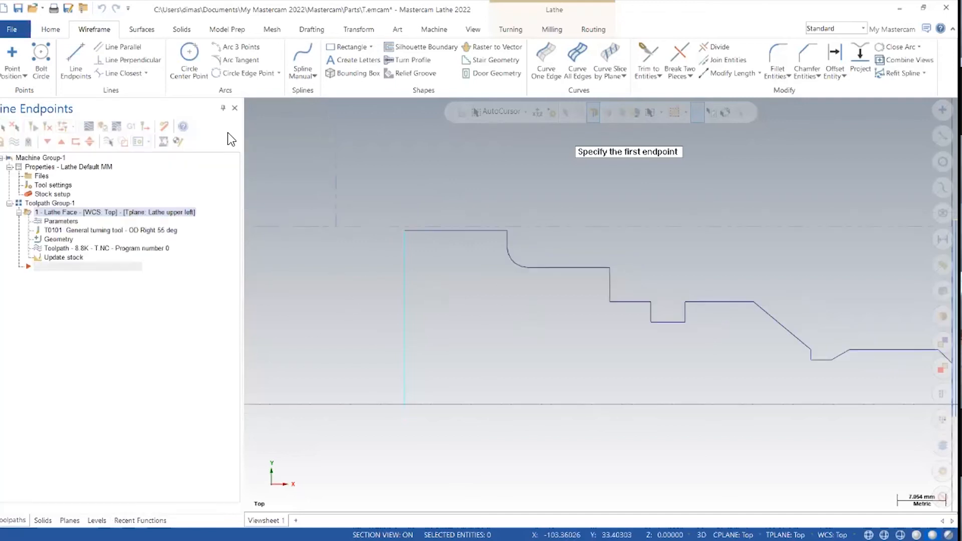
Undo the vertical line at the profile's rear end.
key(ctrl+z)
middle_drag(647, 390, 561, 365)
scroll(497, 344, down, 2)
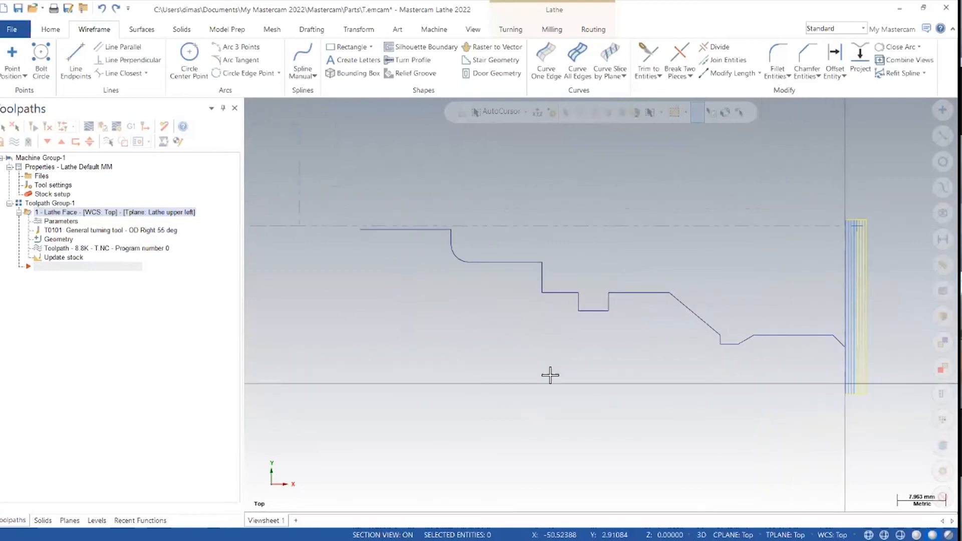
Collapse the Face operation and start a Rough toolpath, chaining the whole shaft profile from the front chamfer to the rear.
click(19, 212)
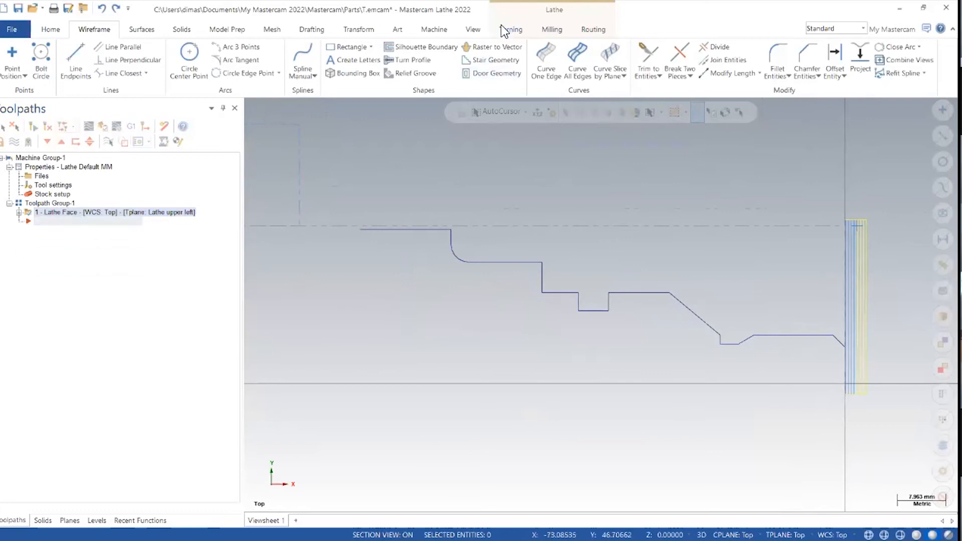
scroll(807, 394, up, 1)
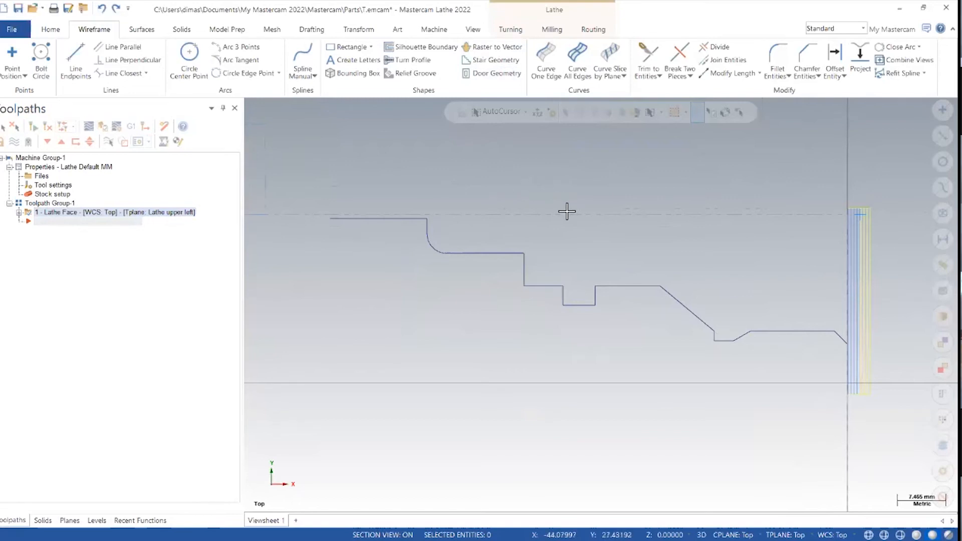
scroll(585, 309, down, 1)
scroll(752, 307, up, 2)
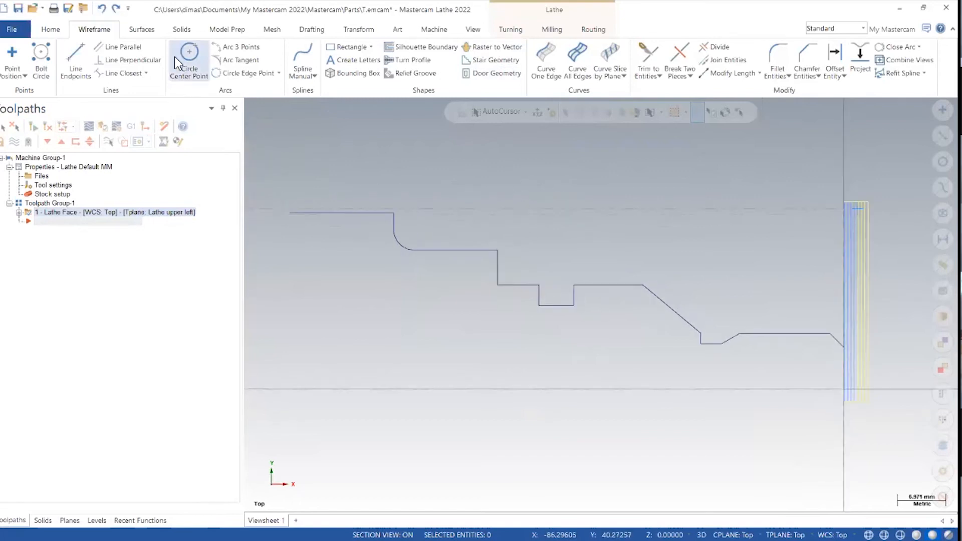
click(509, 30)
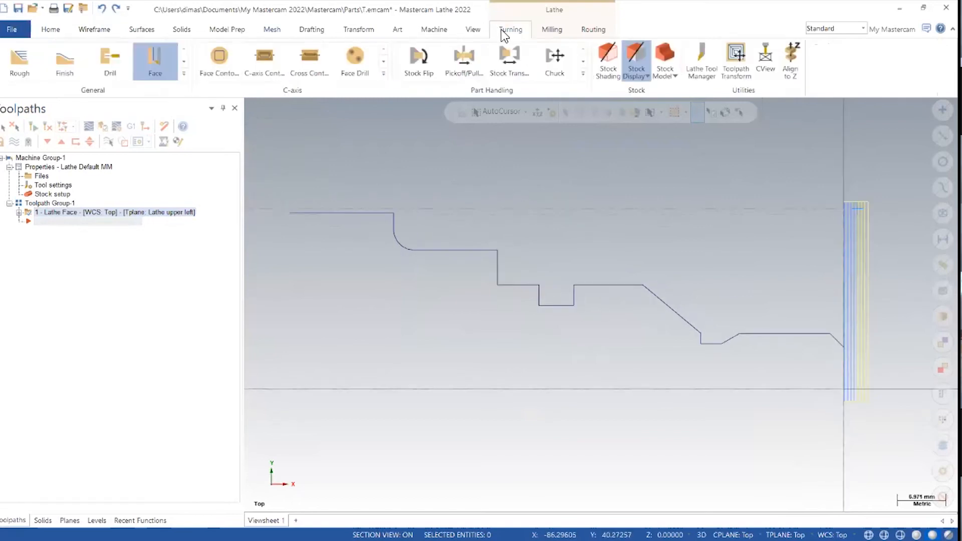
click(19, 73)
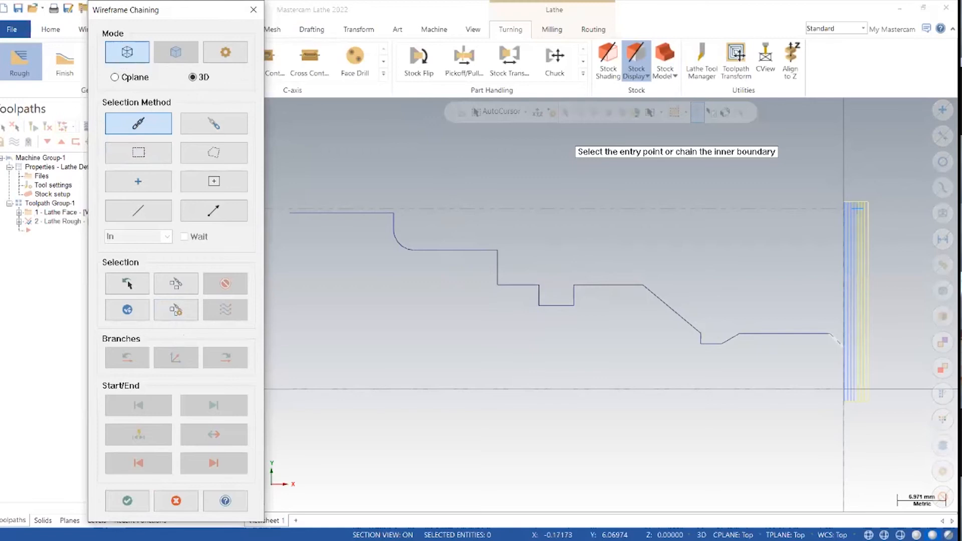
scroll(838, 342, up, 4)
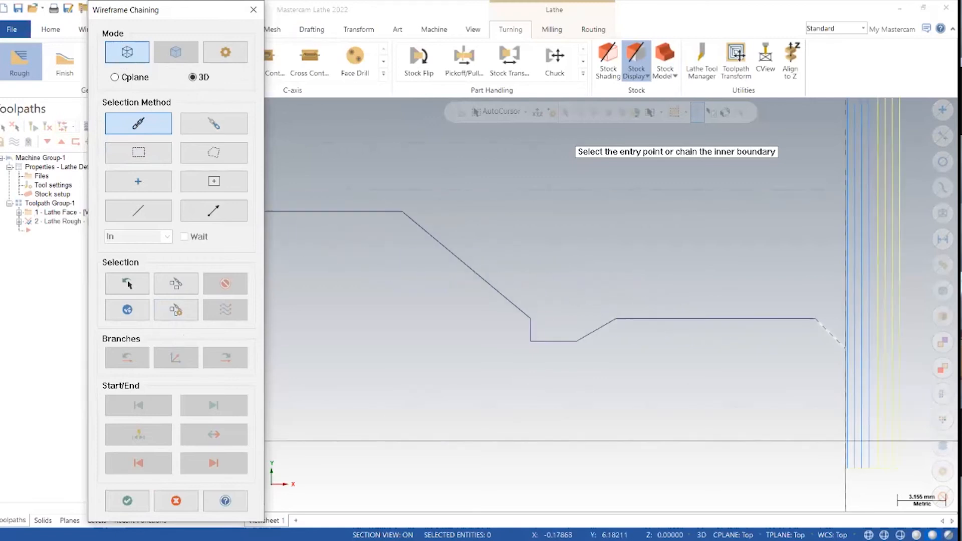
click(836, 339)
scroll(845, 347, down, 4)
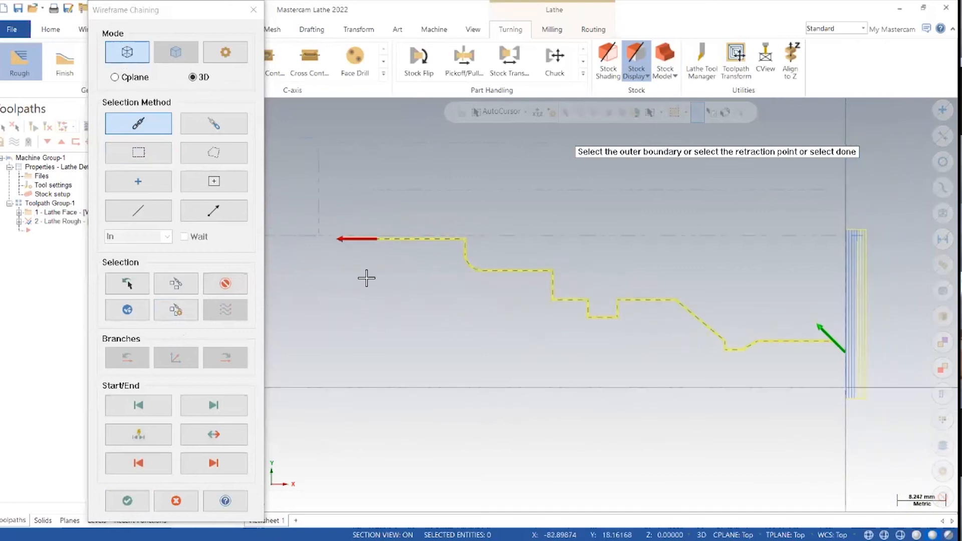
Reverse the chain direction, reverse it back to run from front to rear, and accept the chain.
click(206, 434)
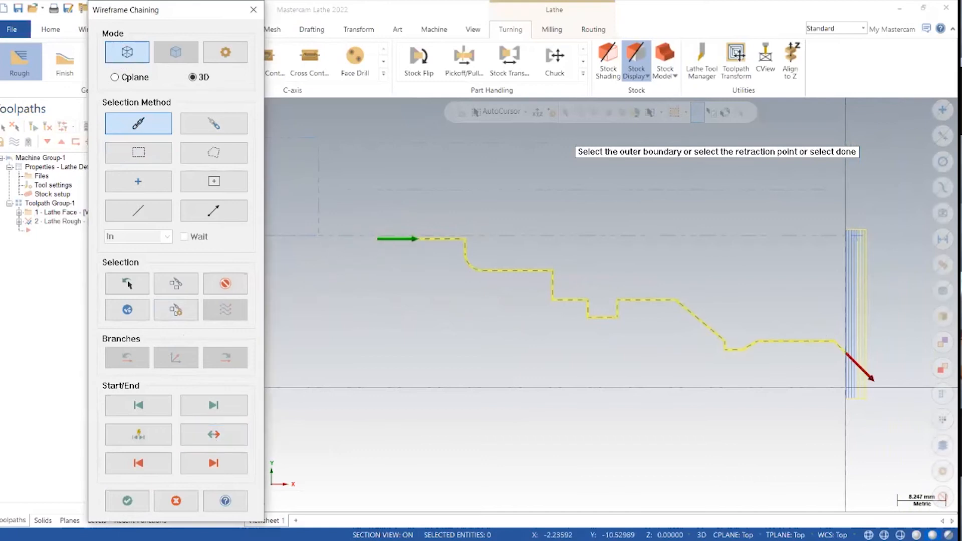
click(225, 434)
click(136, 500)
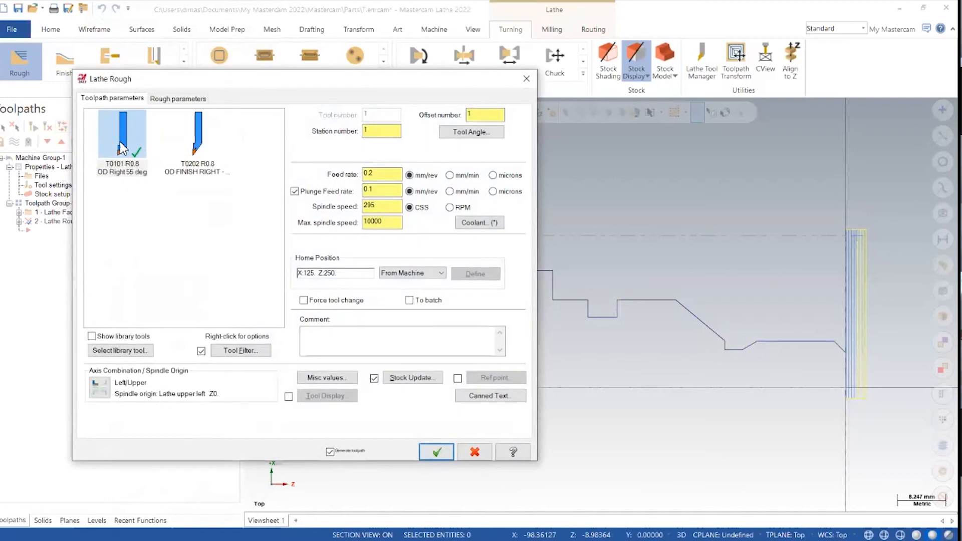
Select the T0101 OD Right 55 deg tool for roughing and set its feed rate to 0.25 mm/rev.
click(122, 134)
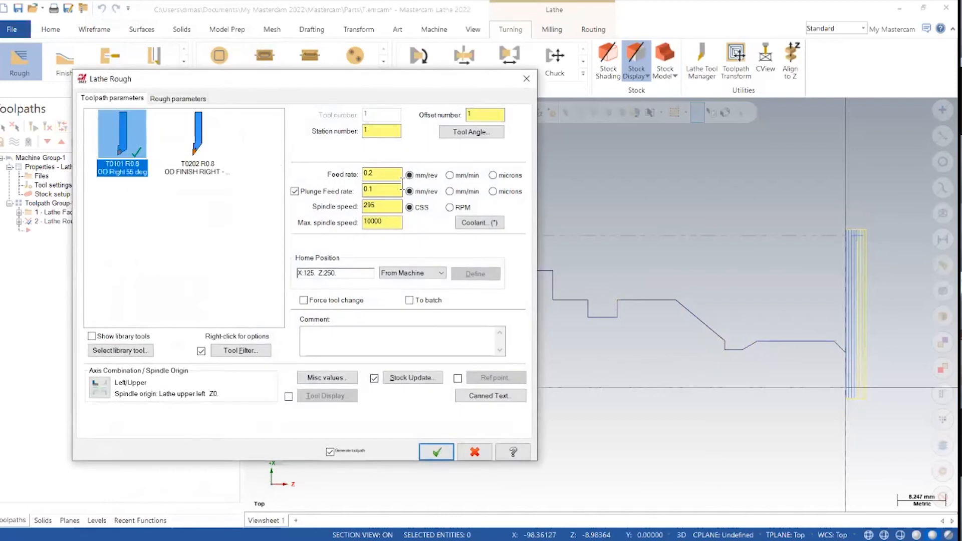
double_click(375, 173)
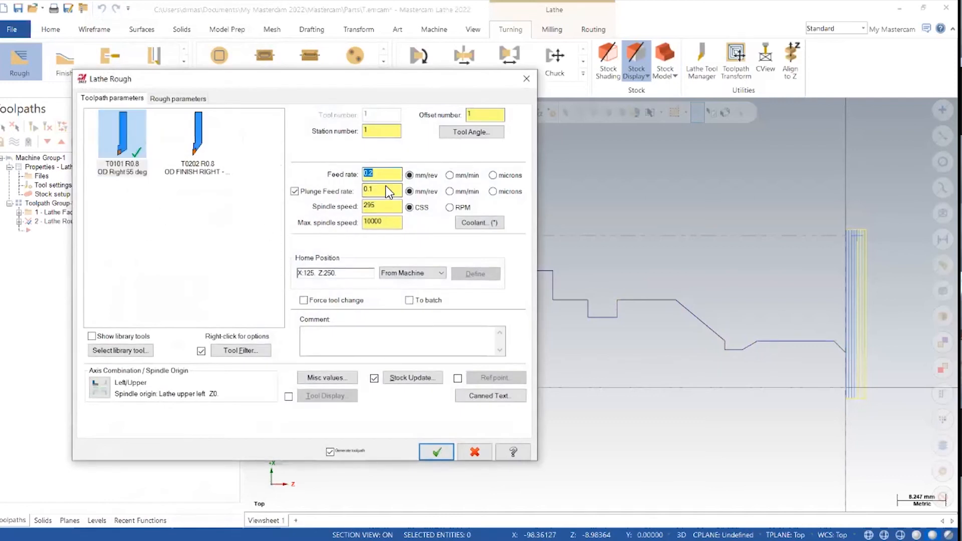
text(0.25)
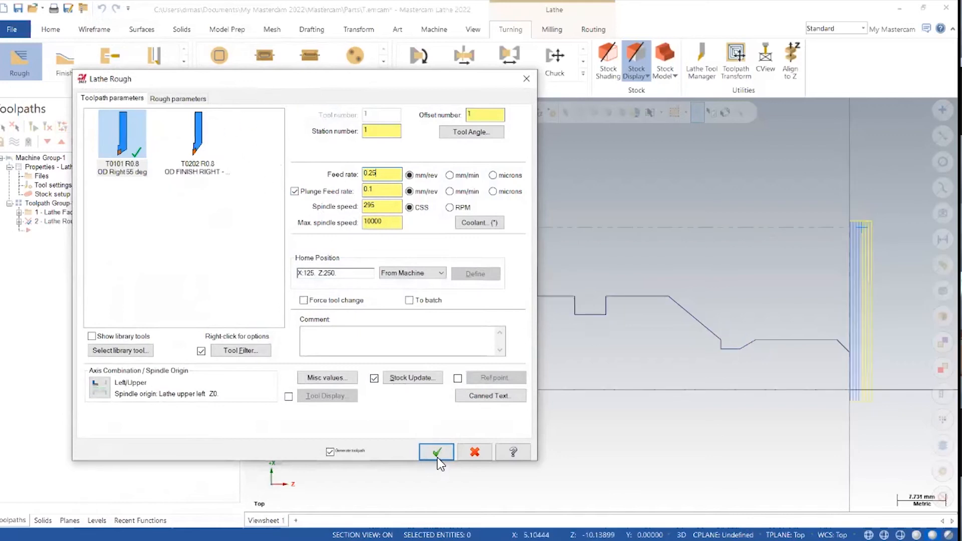
Set the roughing plunge feed rate to 0.15 mm/rev.
scroll(780, 345, up, 6)
scroll(653, 384, up, 3)
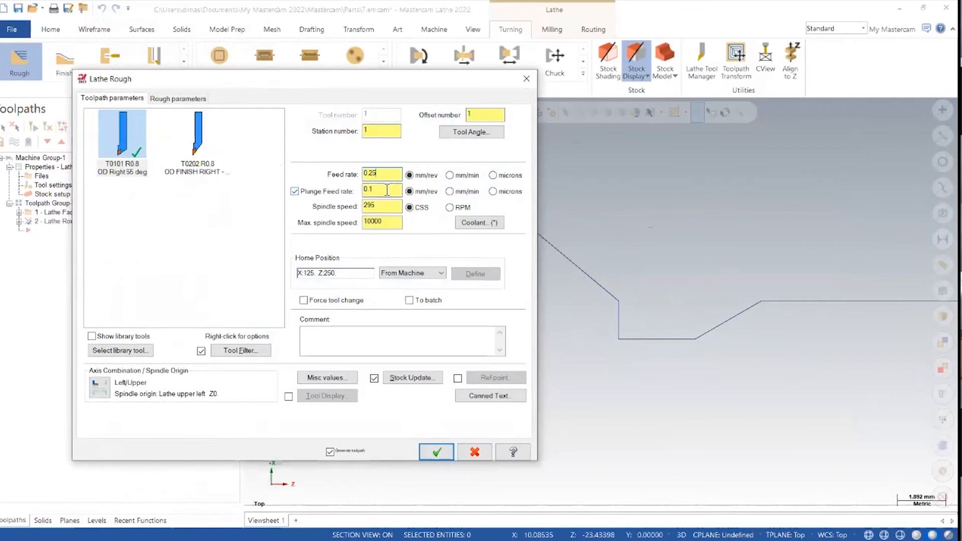
double_click(369, 189)
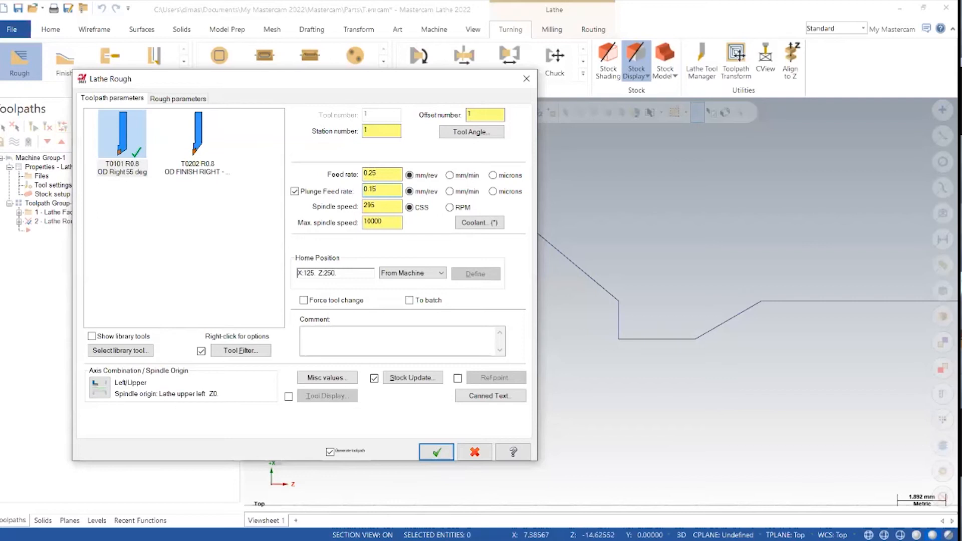
scroll(601, 373, down, 10)
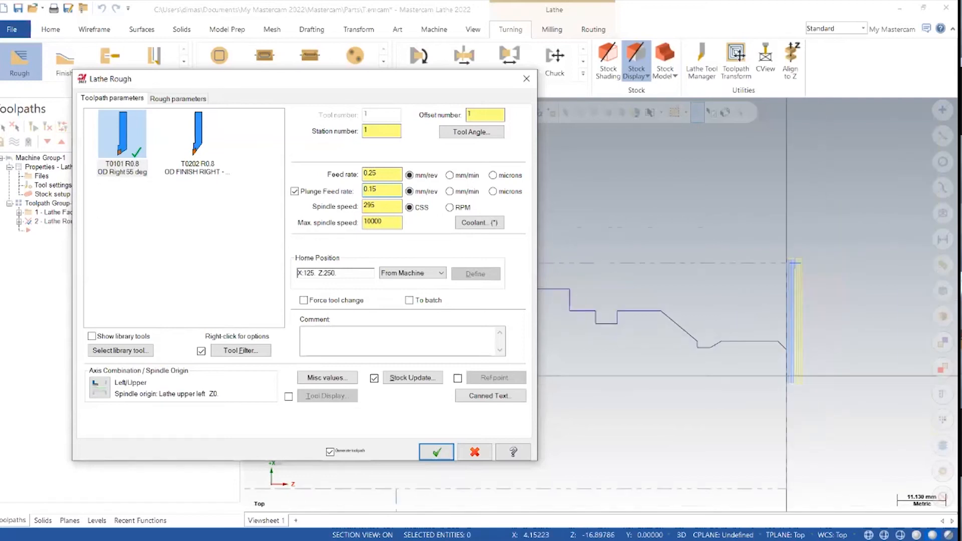
scroll(600, 368, down, 2)
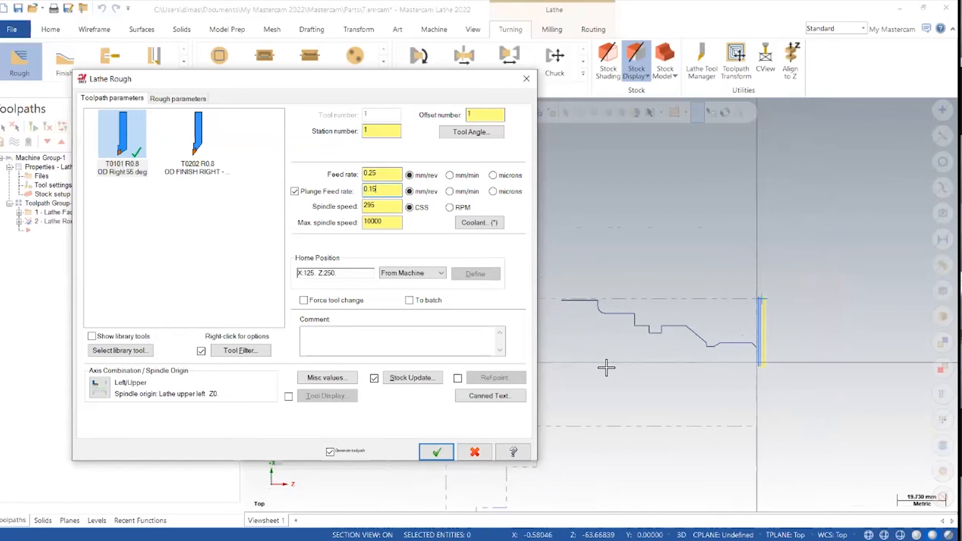
middle_drag(598, 358, 669, 333)
scroll(585, 305, up, 4)
Set the roughing spindle speed to 120 in constant surface speed mode.
click(417, 209)
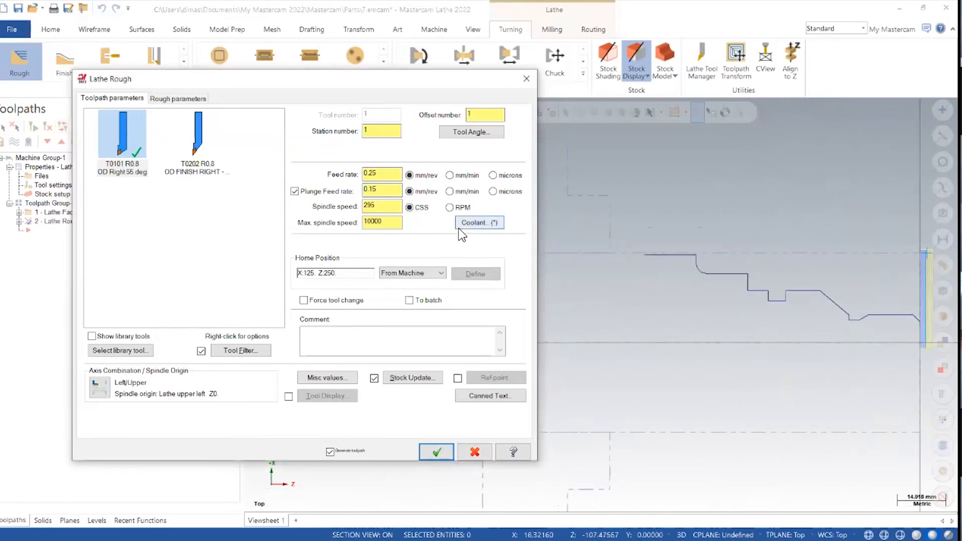
drag(391, 207, 362, 215)
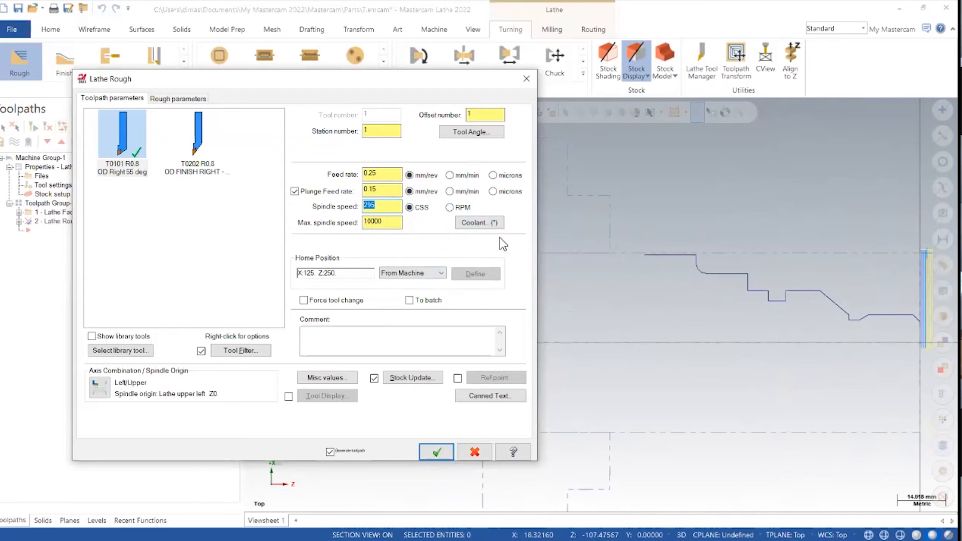
scroll(675, 288, up, 2)
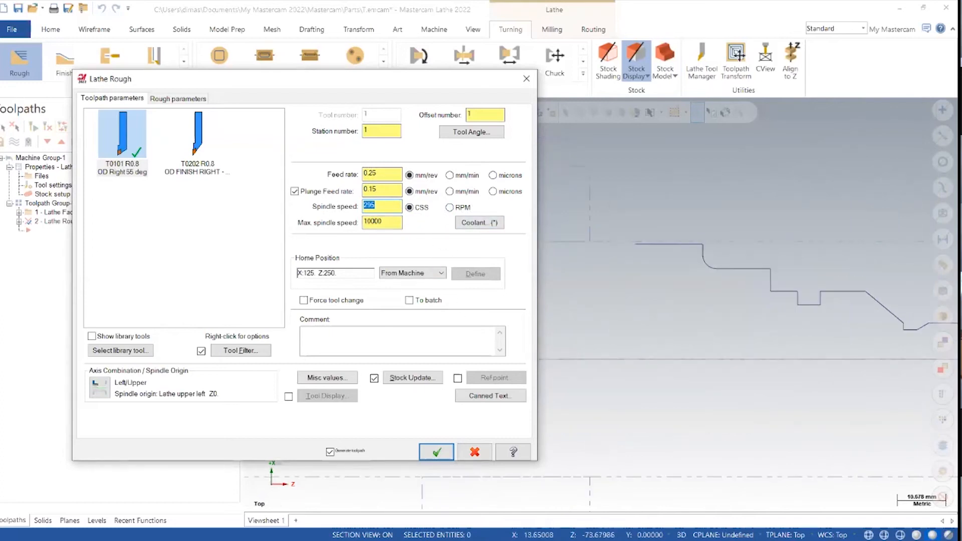
click(395, 206)
scroll(797, 311, down, 1)
middle_drag(853, 355, 782, 351)
scroll(782, 351, up, 1)
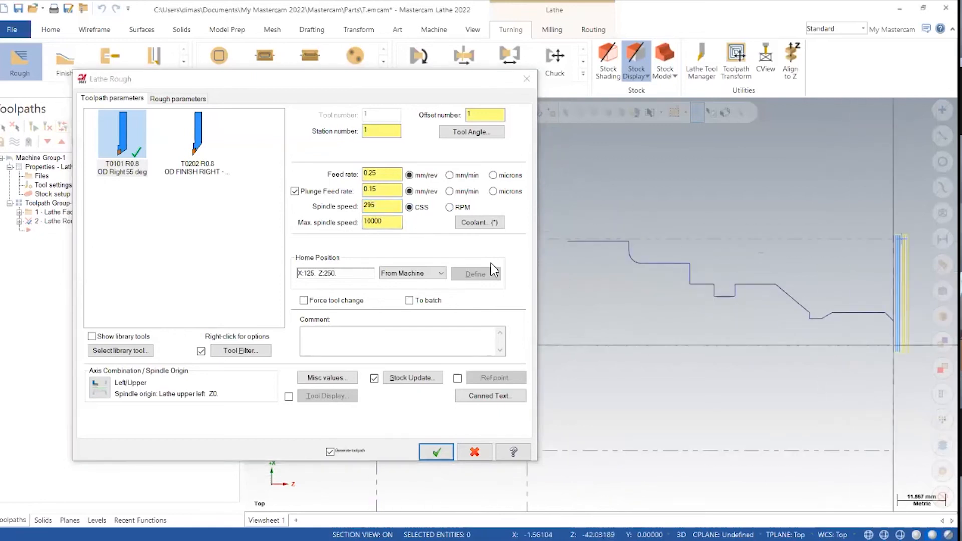
double_click(371, 204)
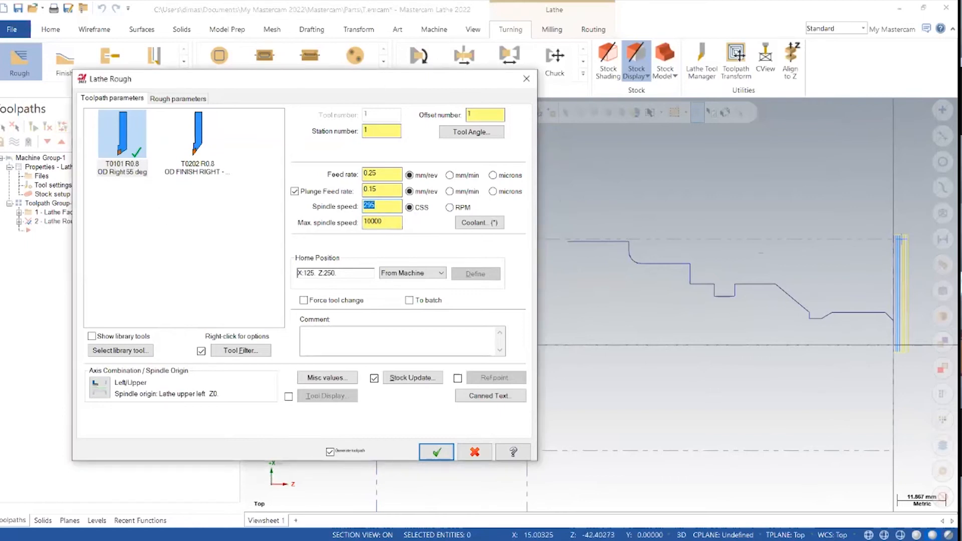
text(120)
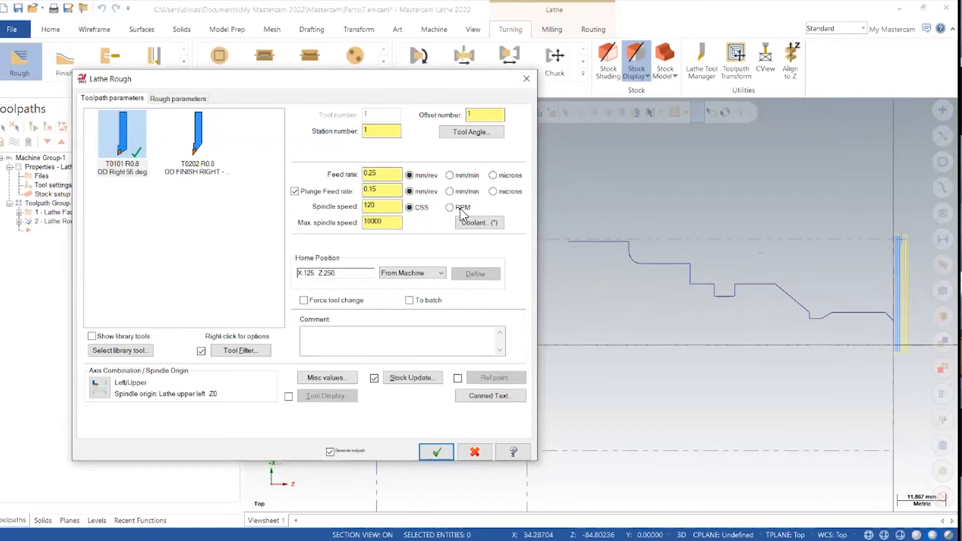
Limit the maximum spindle speed of the roughing operation to 1500.
double_click(390, 226)
text(150)
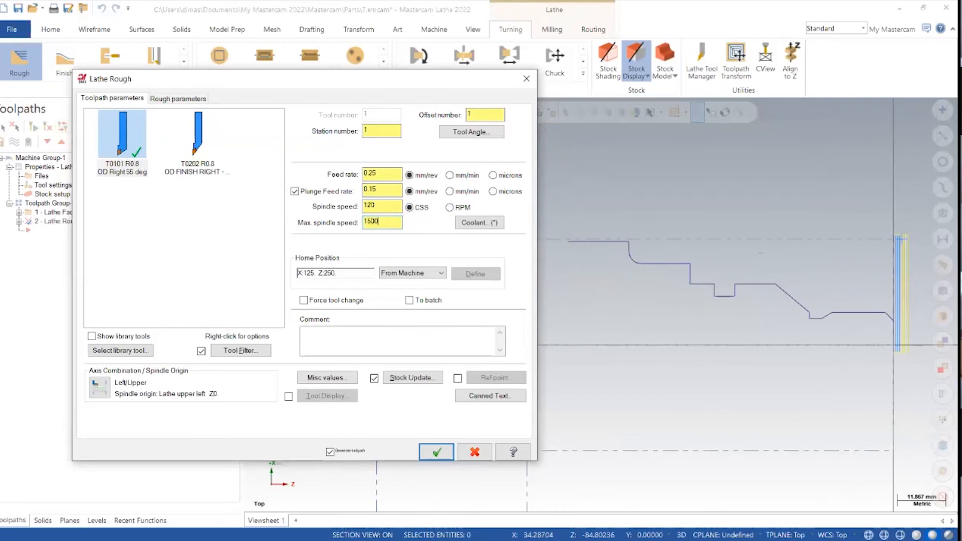
click(380, 207)
In the rough parameters, set the depth of cut to 1.0 mm with equal steps.
click(169, 98)
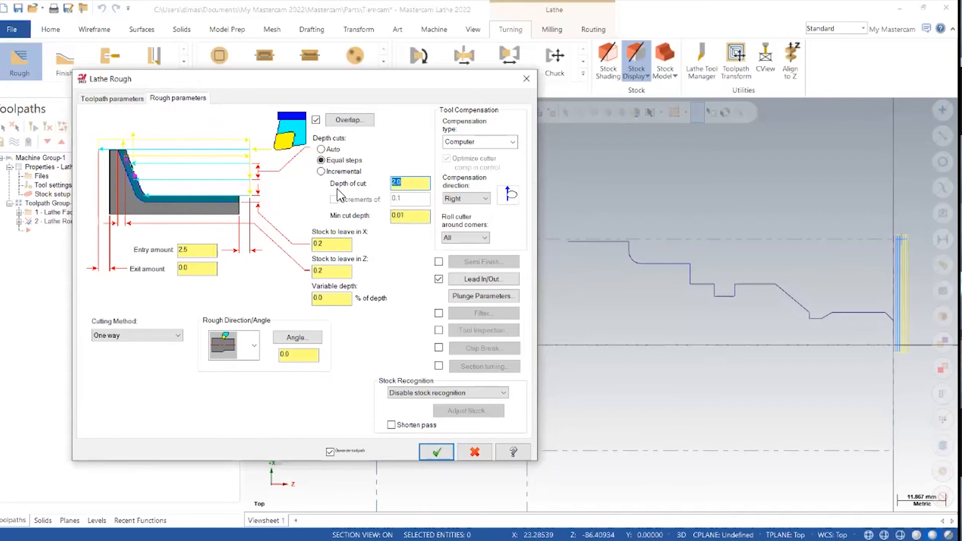
click(420, 192)
double_click(420, 191)
text(1)
key(Return)
double_click(408, 214)
click(423, 219)
Set the roughing stock to leave to 0.3 mm in X and 0.05 mm in Z.
key(Tab)
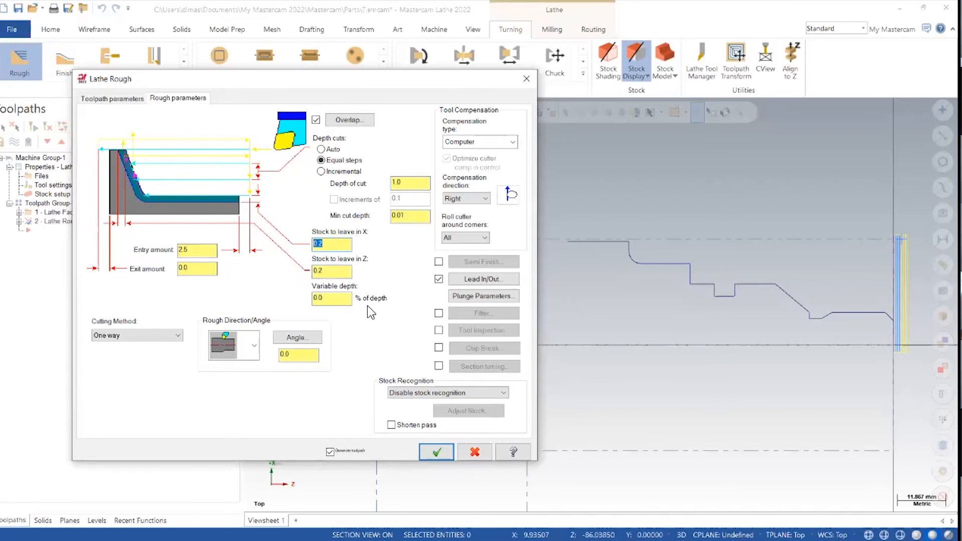
text(0.3)
double_click(325, 271)
text(0.05)
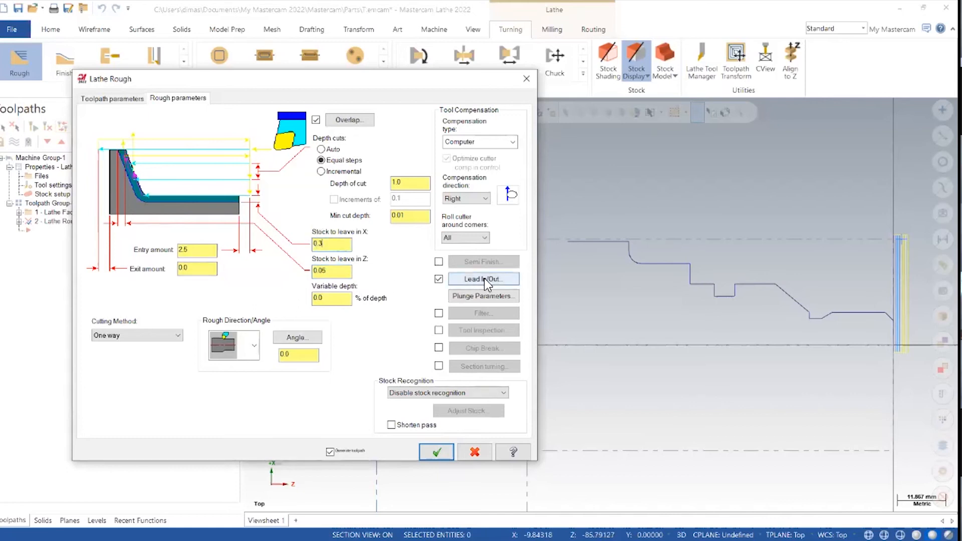
Open the lead in/out settings and set the lead-in entry vector angle to -135 degrees.
click(506, 282)
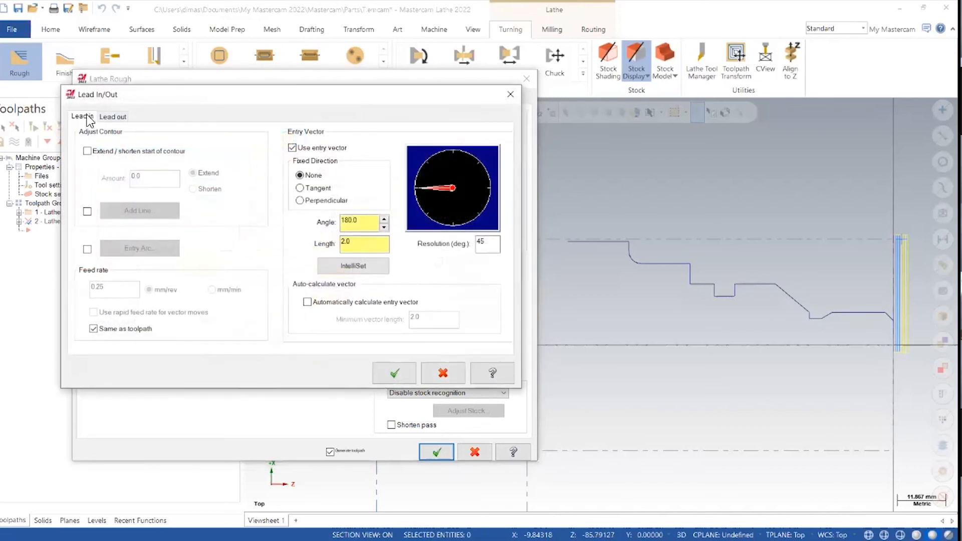
click(111, 117)
click(82, 116)
click(431, 206)
click(453, 217)
click(421, 184)
click(434, 208)
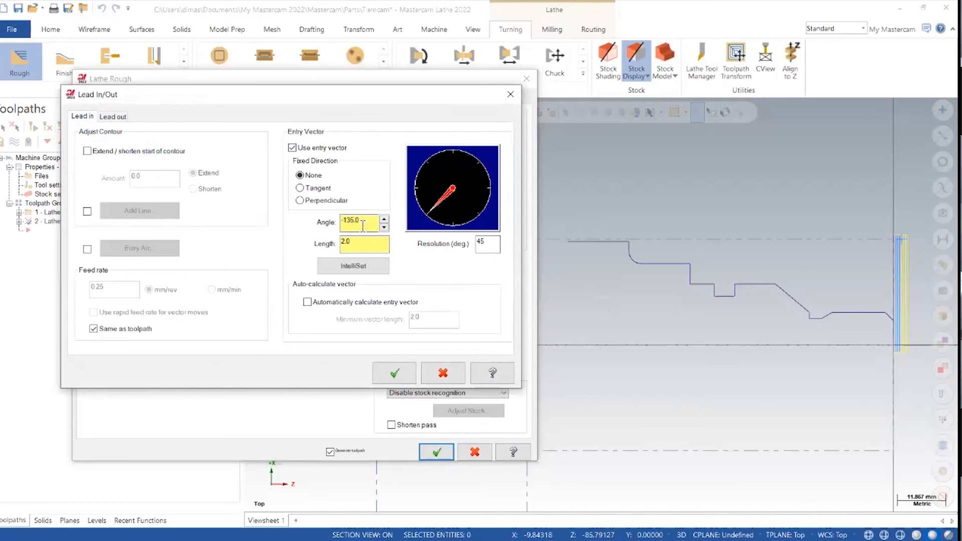
double_click(371, 246)
click(417, 188)
click(432, 209)
Check the entry vector's angle and length and the lead-out exit vector, and accept the lead in/out settings.
double_click(370, 226)
click(371, 229)
double_click(365, 248)
click(366, 246)
click(122, 119)
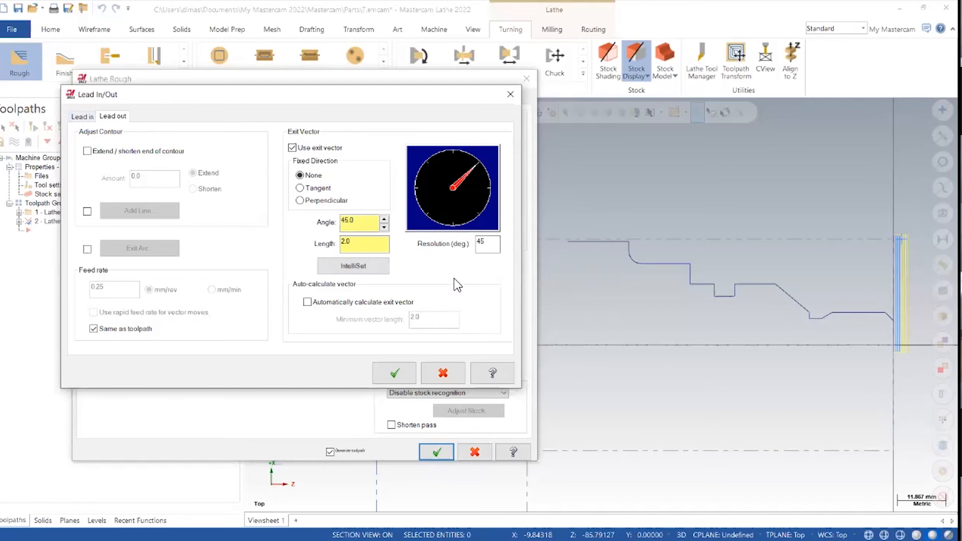
click(393, 374)
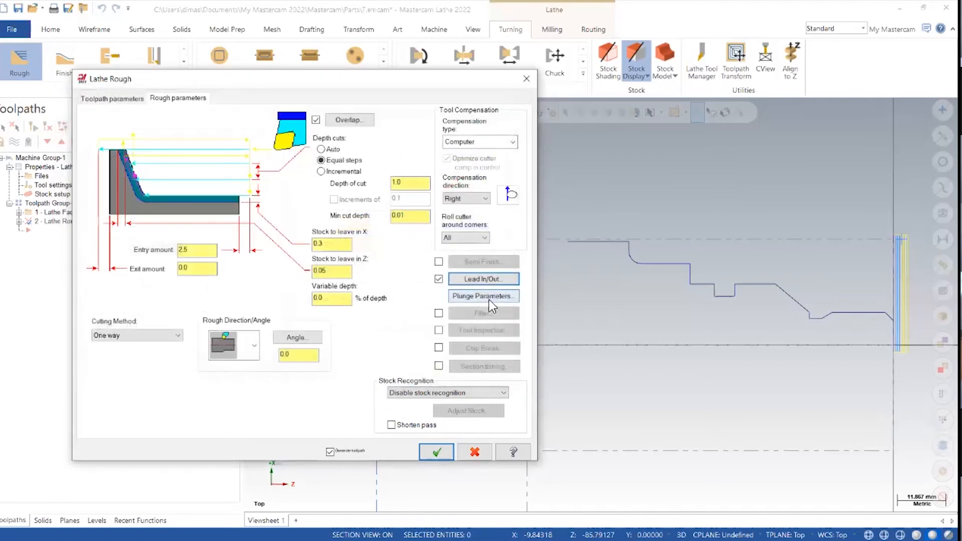
Compare the plunge cutting options, choose to allow plunging in both directions, and accept the plunge parameters.
click(515, 300)
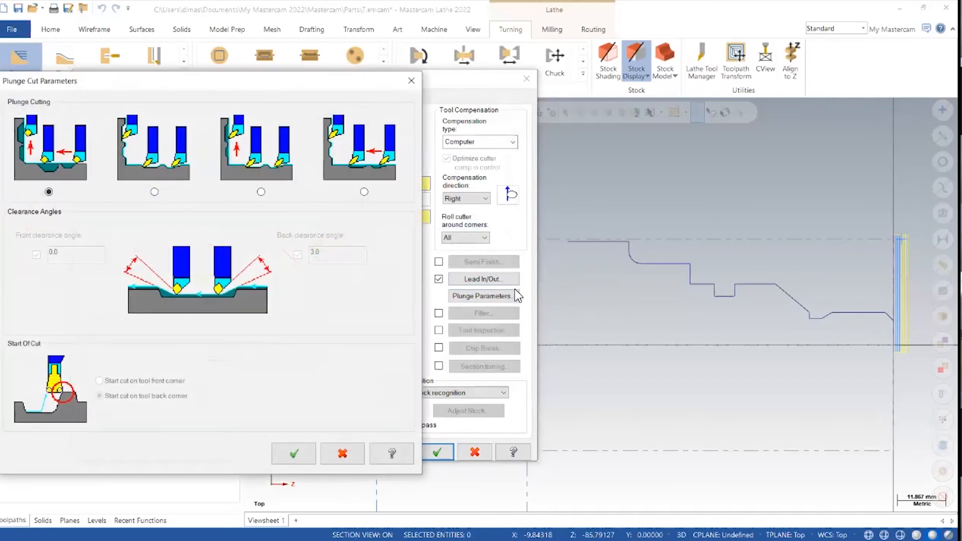
drag(212, 85, 282, 67)
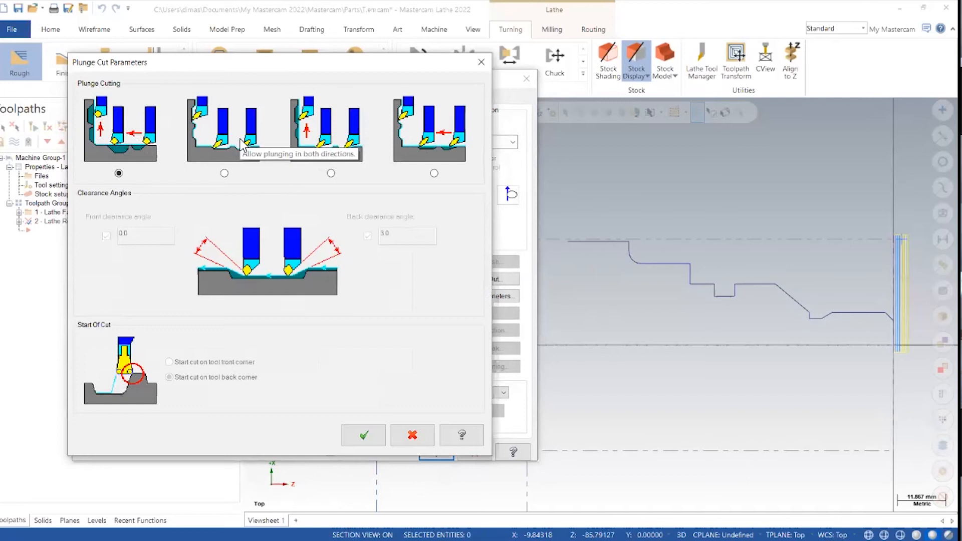
click(224, 173)
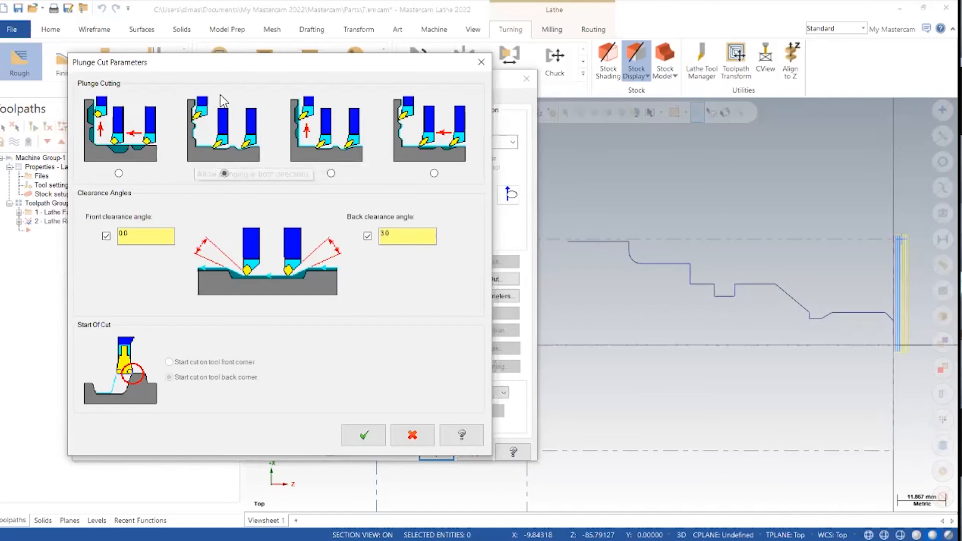
click(330, 174)
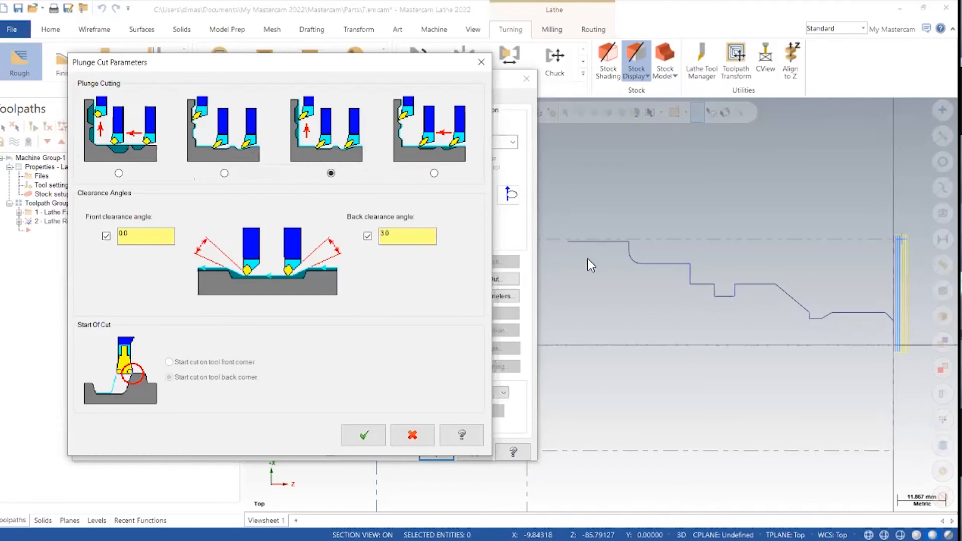
click(435, 173)
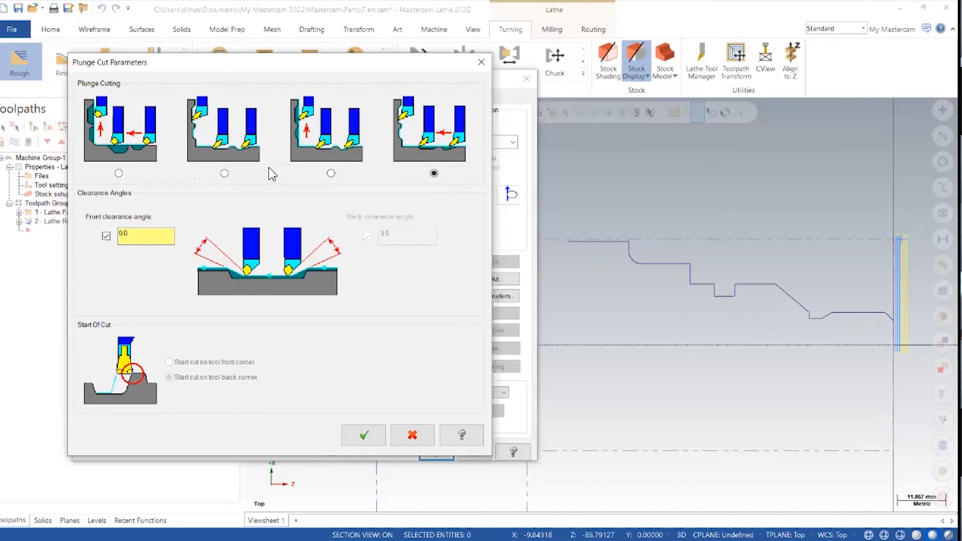
click(224, 174)
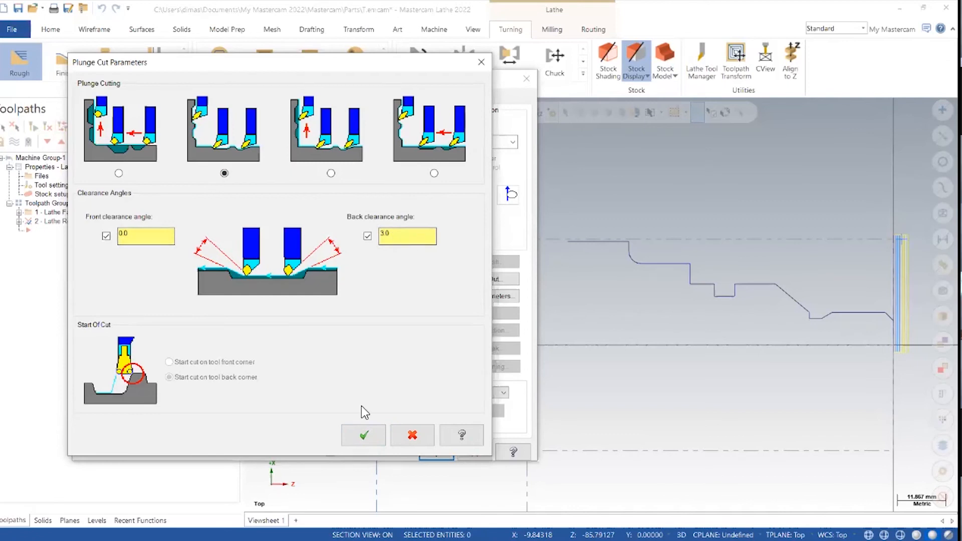
click(362, 436)
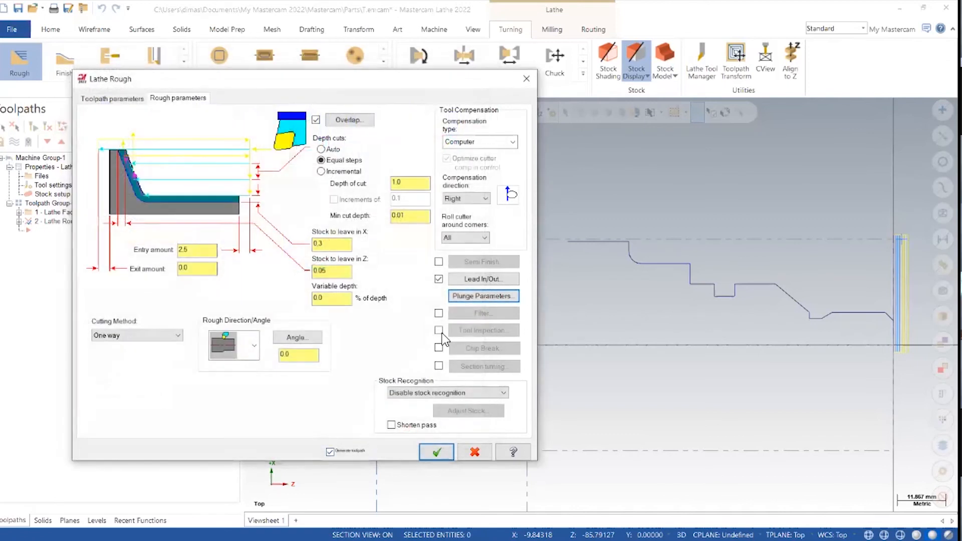
Set the roughing operation's stock recognition to Remaining stock.
click(415, 393)
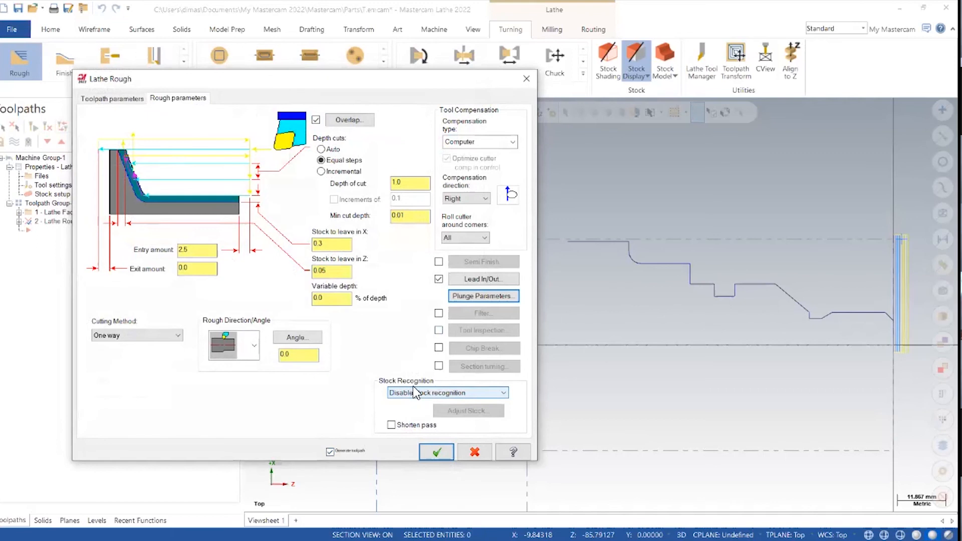
click(414, 393)
click(414, 392)
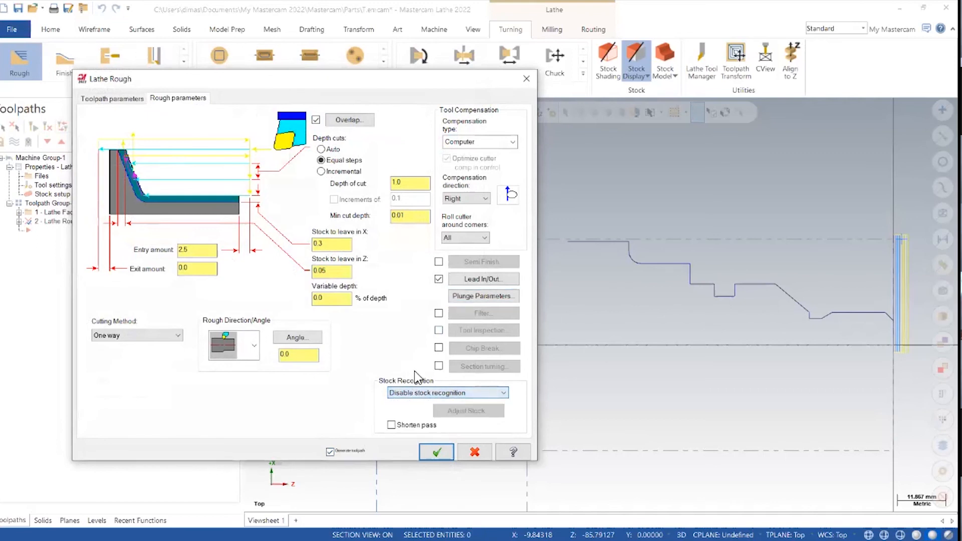
click(419, 394)
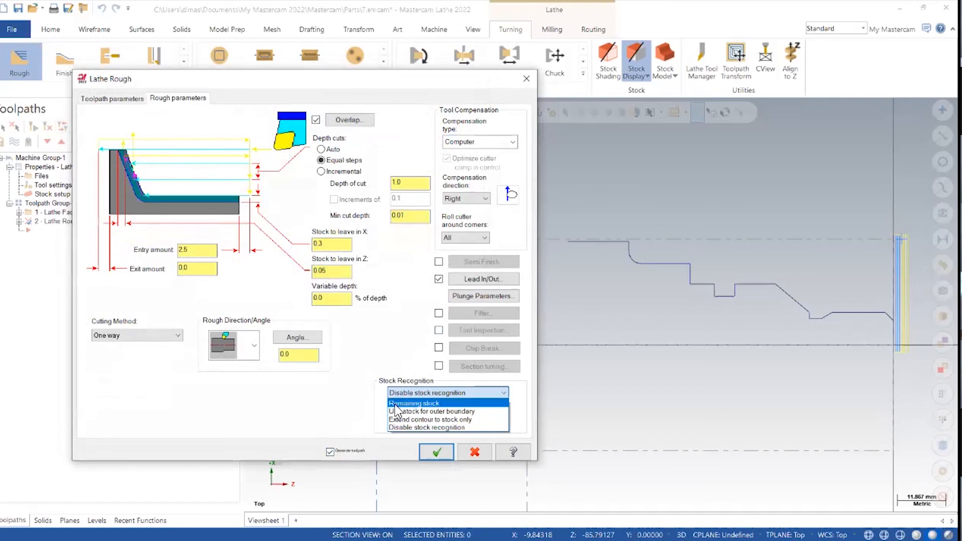
click(434, 404)
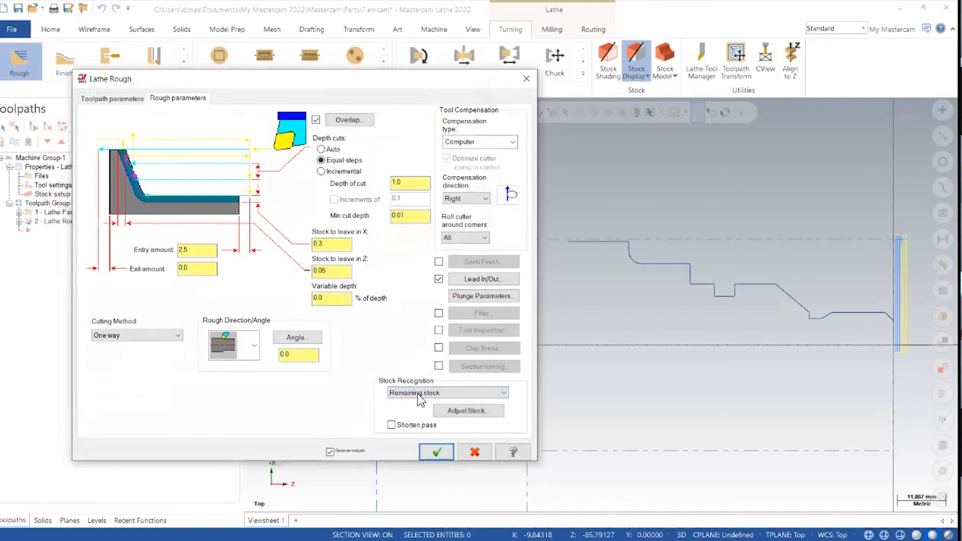
Review the remaining stock boundary with Adjust Stock, accept it, and generate the roughing toolpath.
click(491, 412)
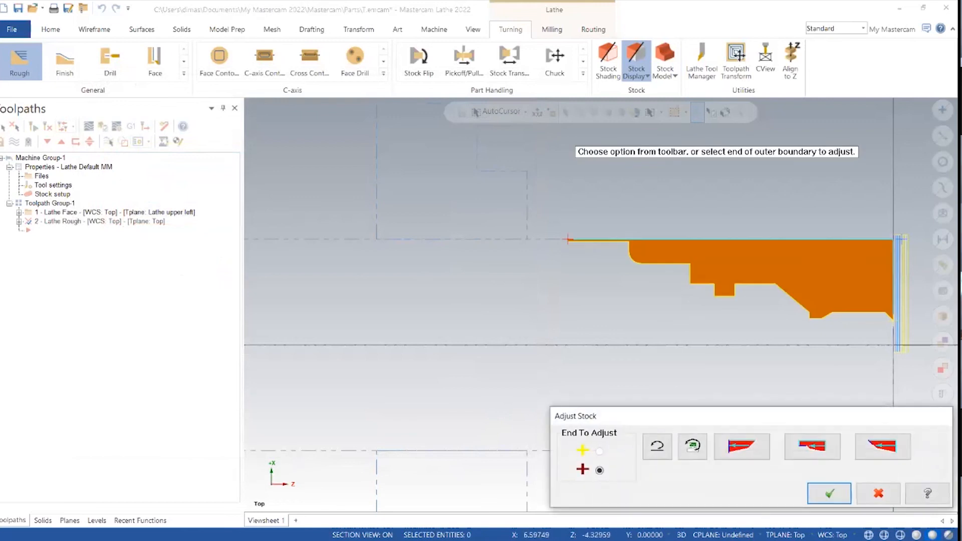
scroll(882, 314, up, 2)
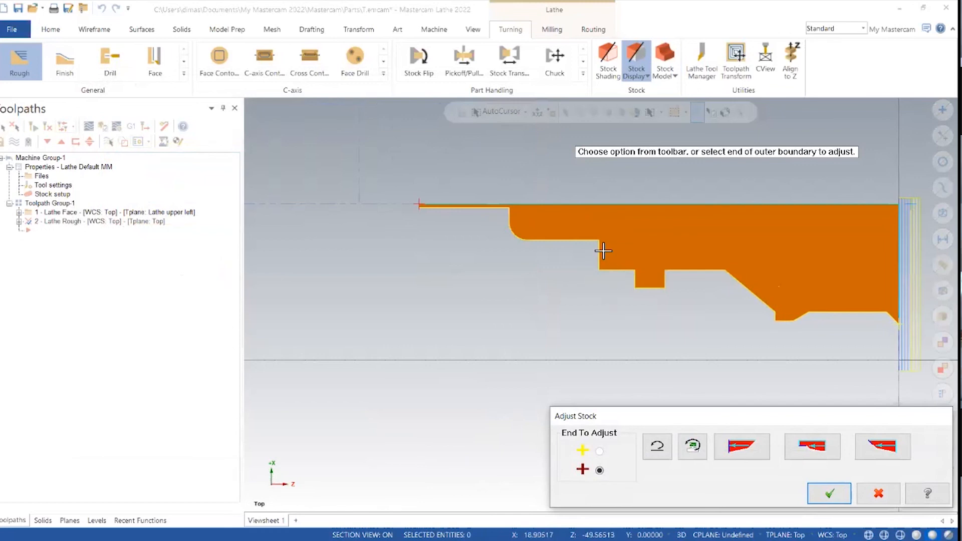
click(829, 493)
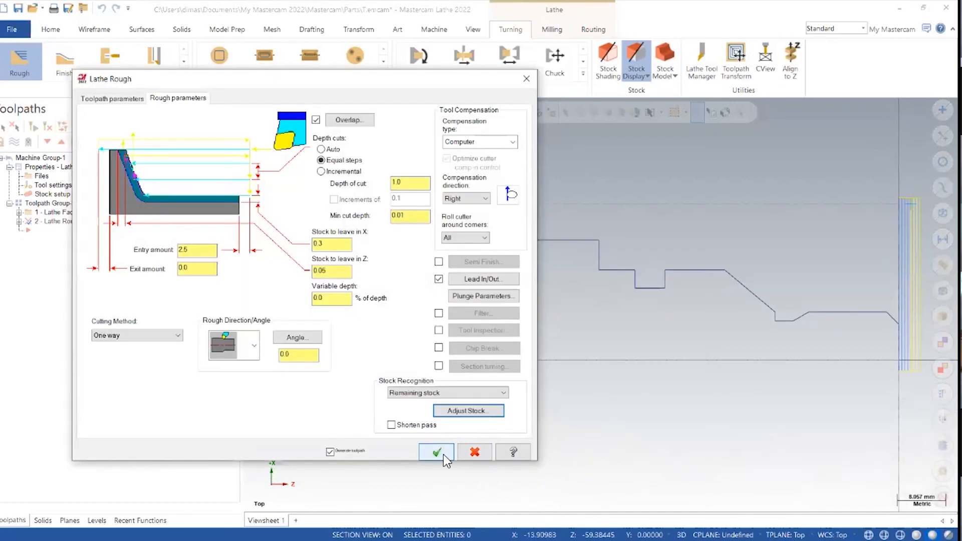
click(437, 453)
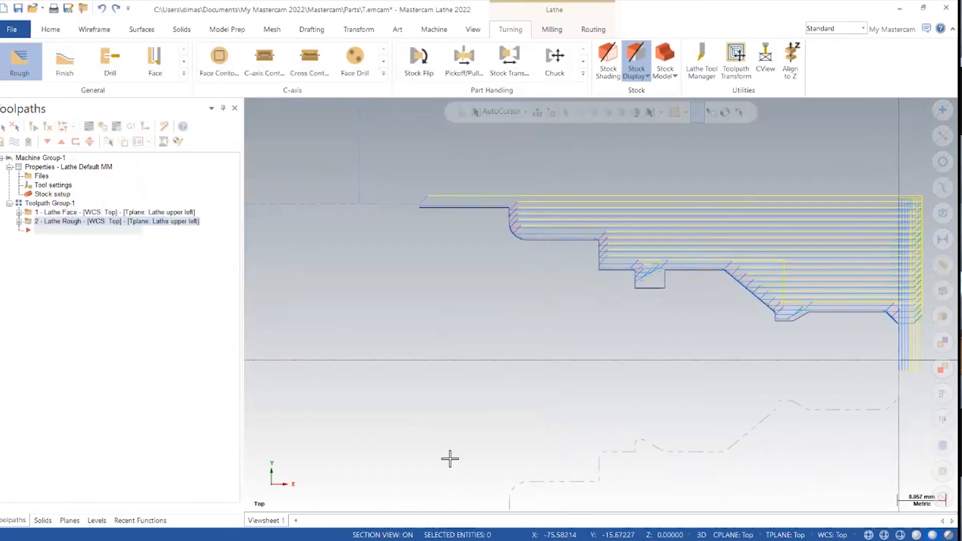
Examine the generated roughing passes along the shaft profile, especially where the tool plunges into the rectangular groove.
scroll(604, 400, up, 5)
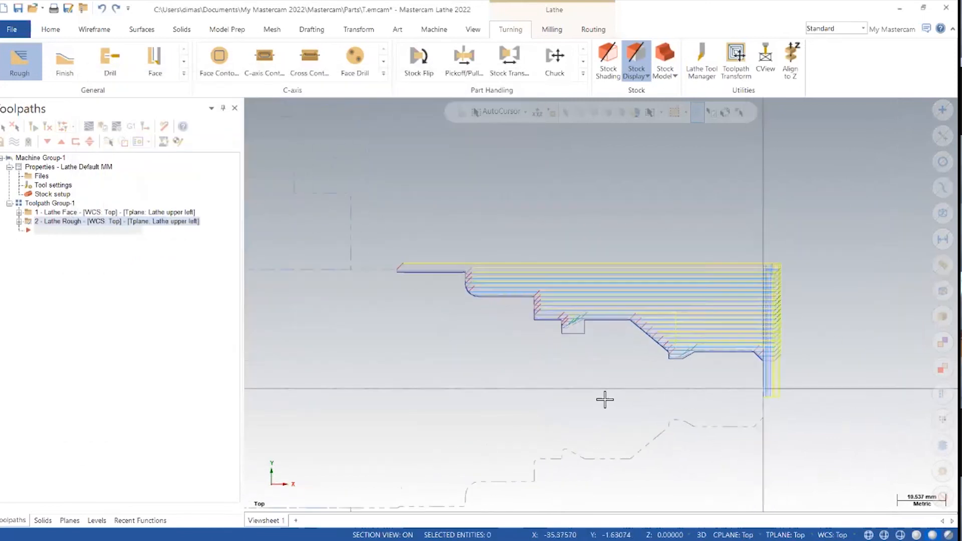
scroll(597, 333, up, 5)
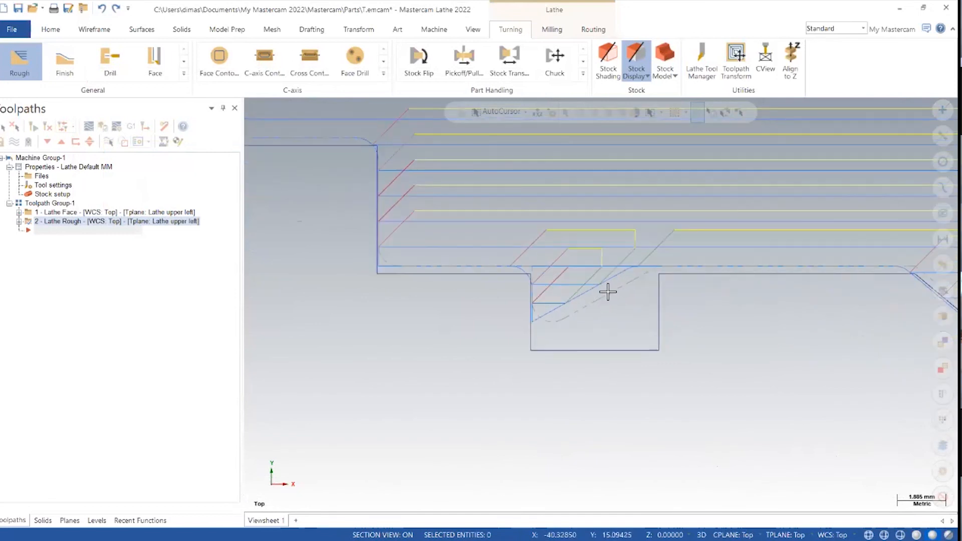
scroll(662, 291, up, 3)
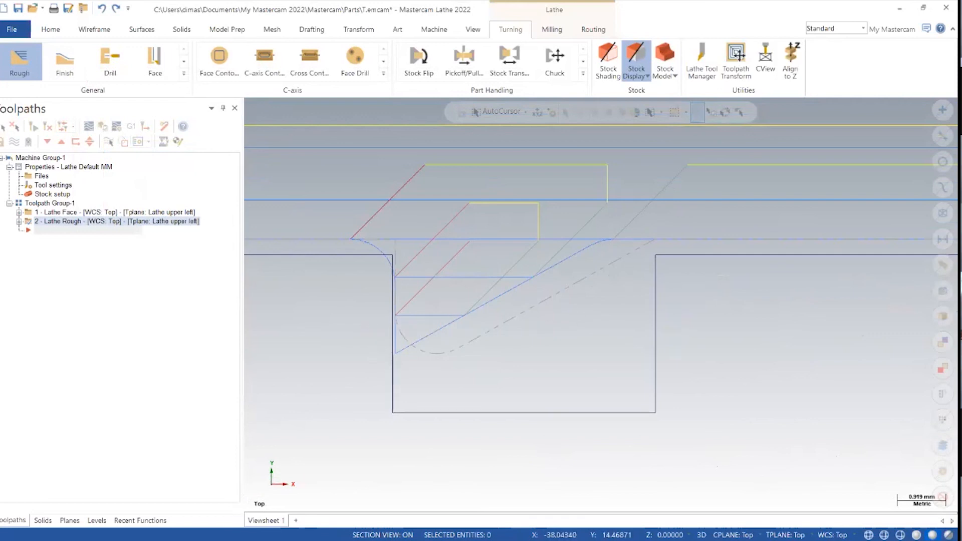
scroll(541, 288, down, 1)
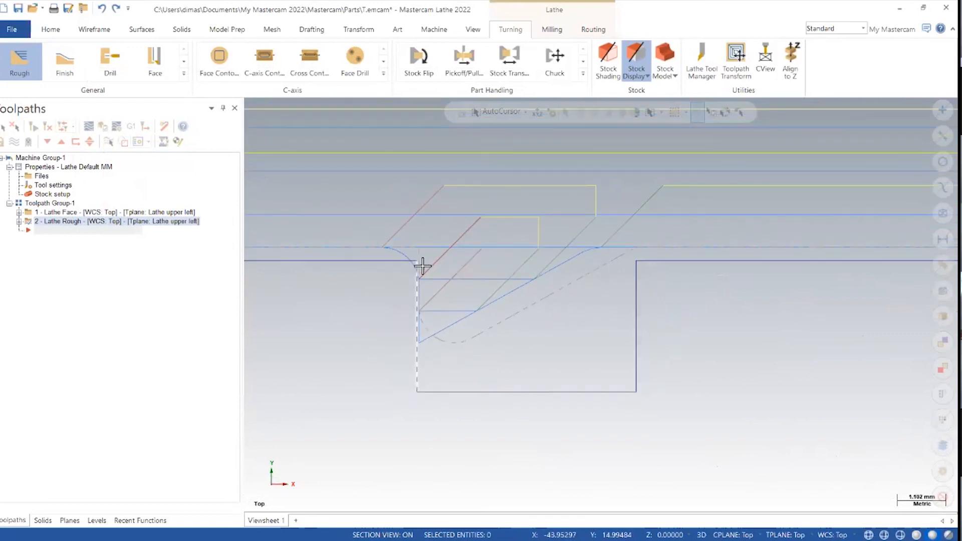
scroll(595, 292, down, 5)
scroll(585, 299, up, 5)
scroll(545, 288, down, 12)
scroll(446, 326, up, 2)
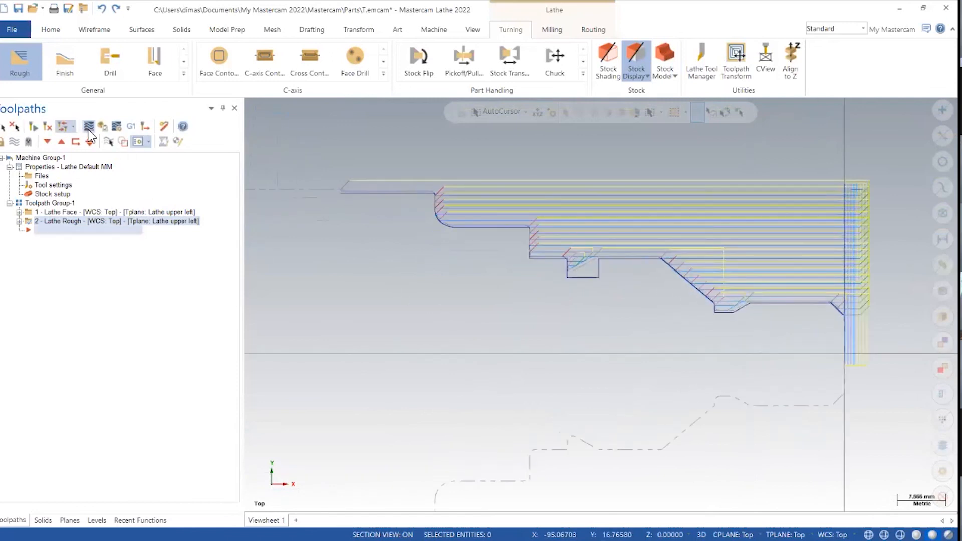
Backplot the roughing operation at a slower playback speed, inspect the passes around the shoulder before the rectangular groove, and close the backplot.
click(165, 127)
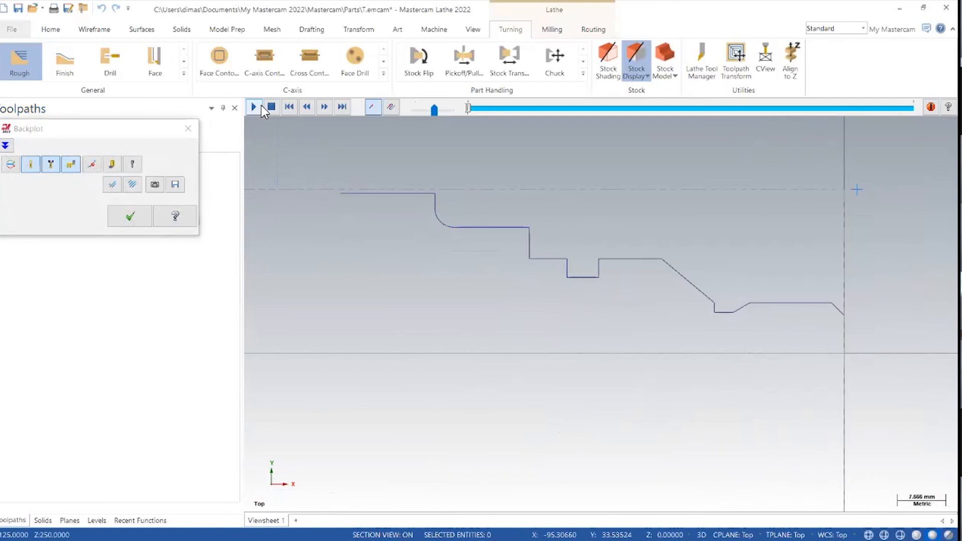
click(257, 108)
click(273, 109)
click(307, 109)
click(254, 108)
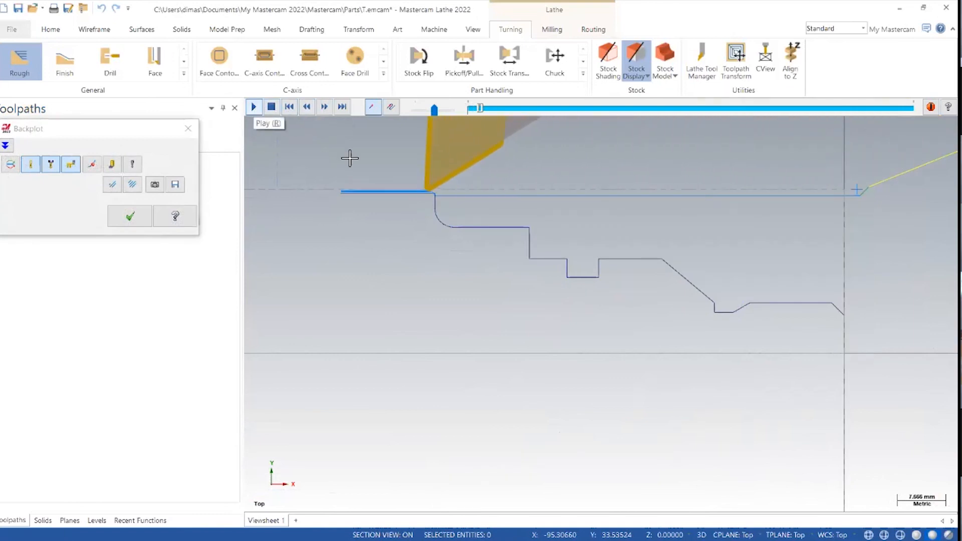
drag(432, 110, 427, 110)
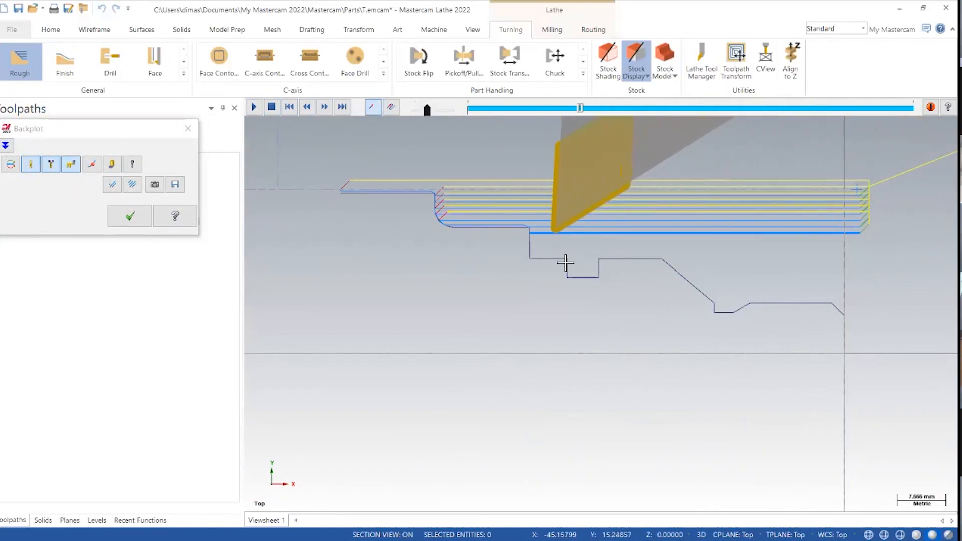
scroll(534, 237, up, 1)
scroll(535, 237, up, 3)
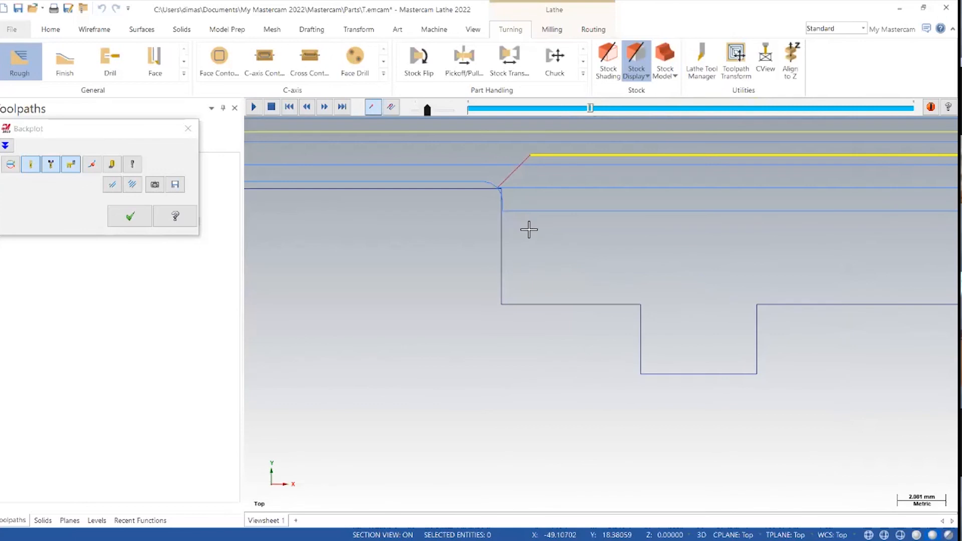
scroll(518, 234, down, 5)
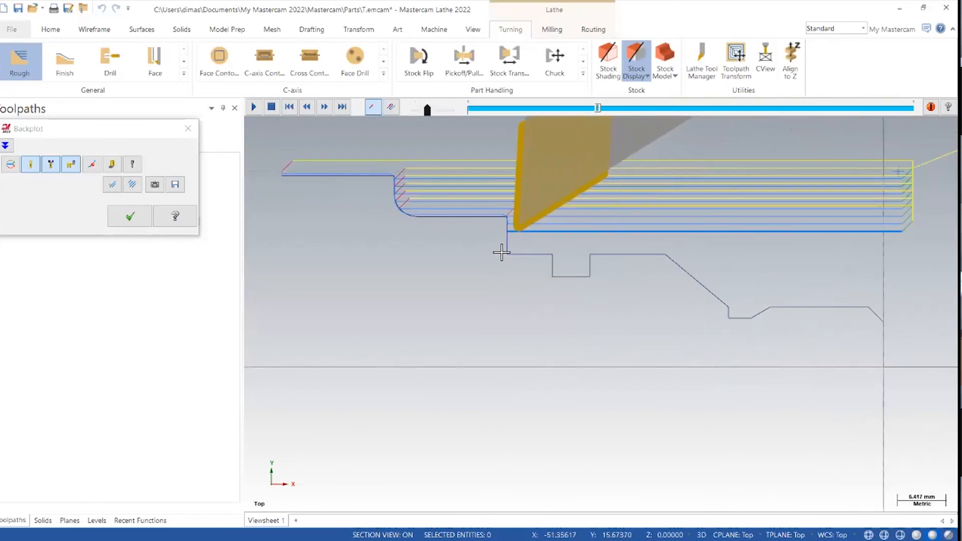
click(188, 129)
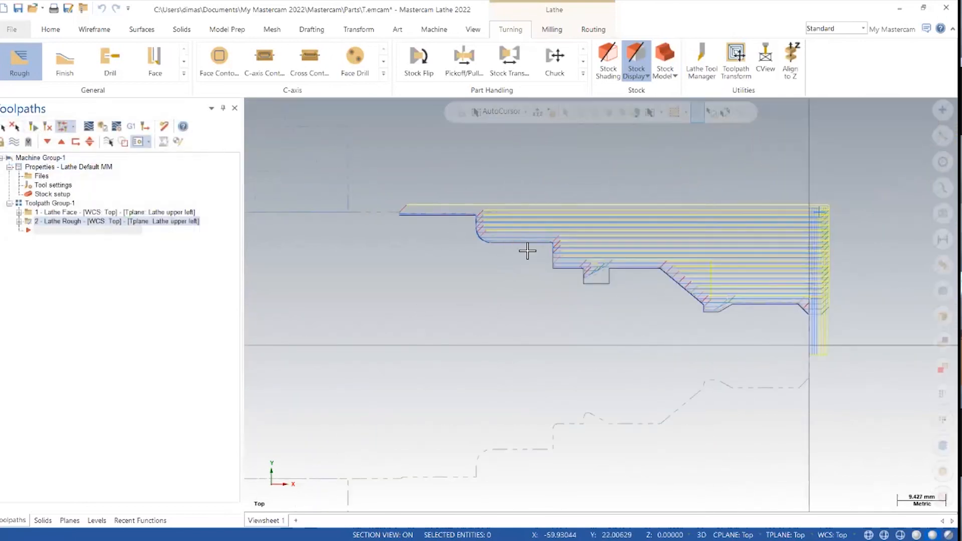
Draw a 5 mm horizontal line between the two upper corners of the rectangular groove to close its opening.
scroll(531, 271, up, 4)
scroll(542, 312, up, 2)
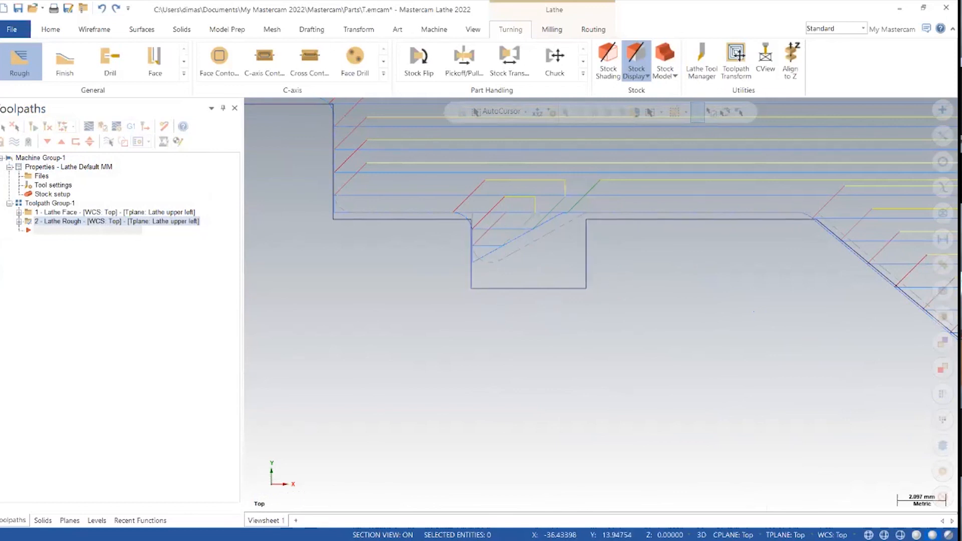
click(104, 28)
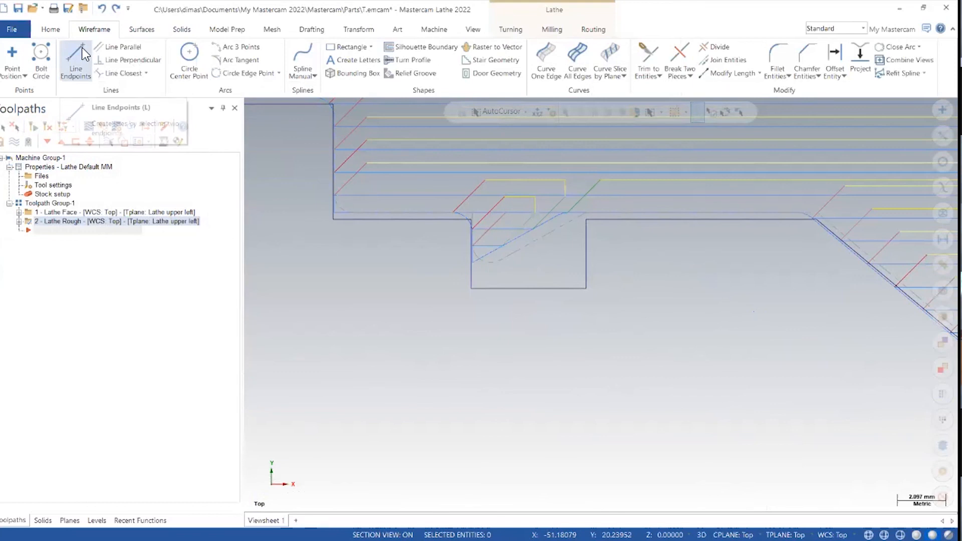
click(82, 56)
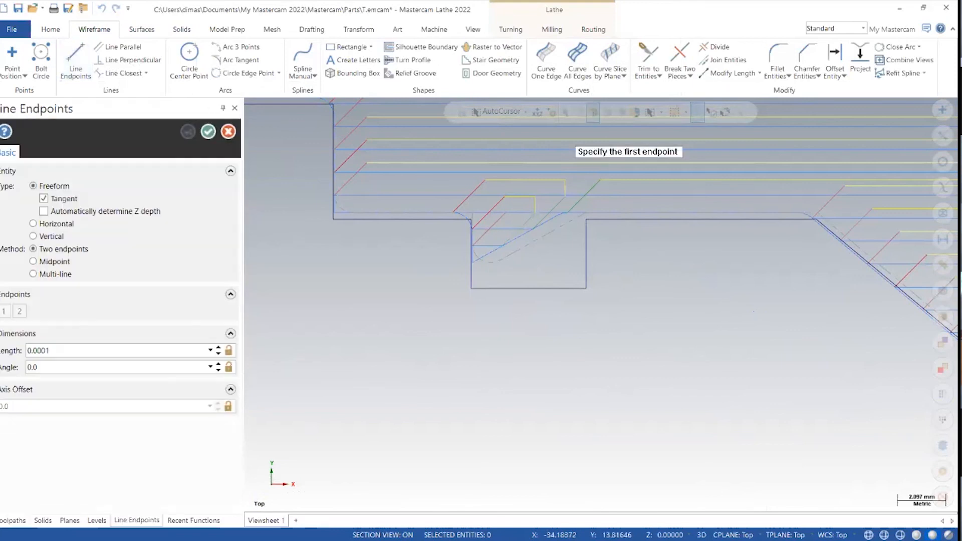
click(589, 223)
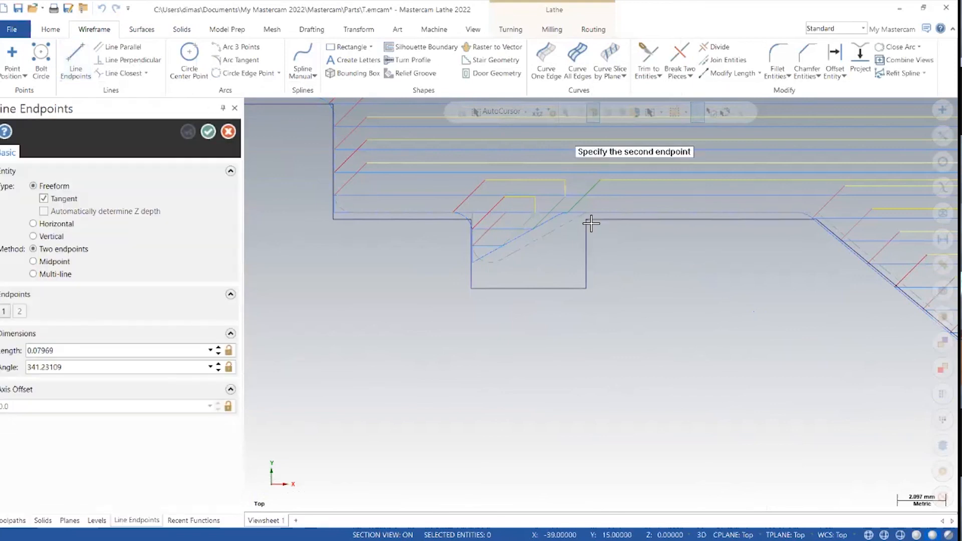
click(476, 226)
scroll(477, 348, down, 1)
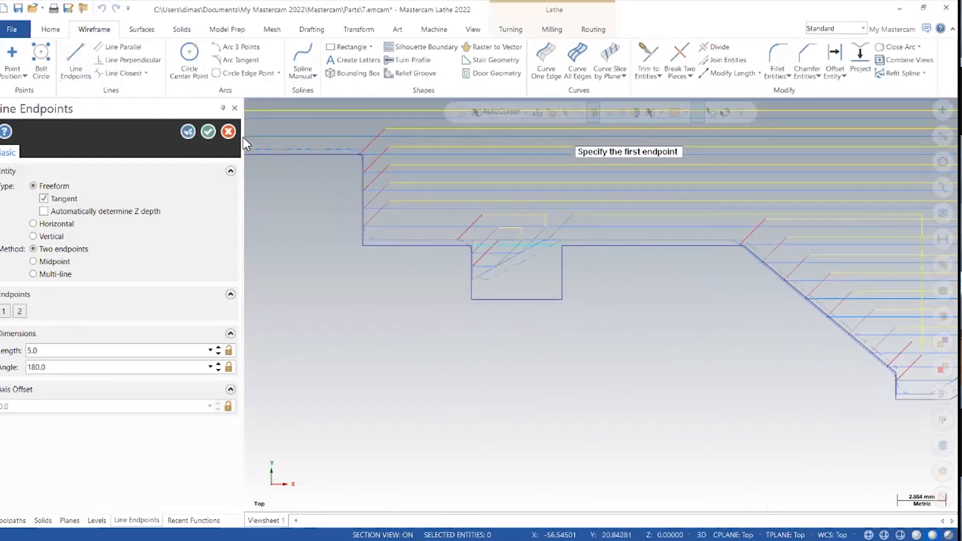
click(209, 134)
scroll(642, 332, down, 10)
middle_drag(812, 378, 750, 339)
Expand the Lathe Rough operation, look through its rough and toolpath parameters, and close them without changes.
click(19, 222)
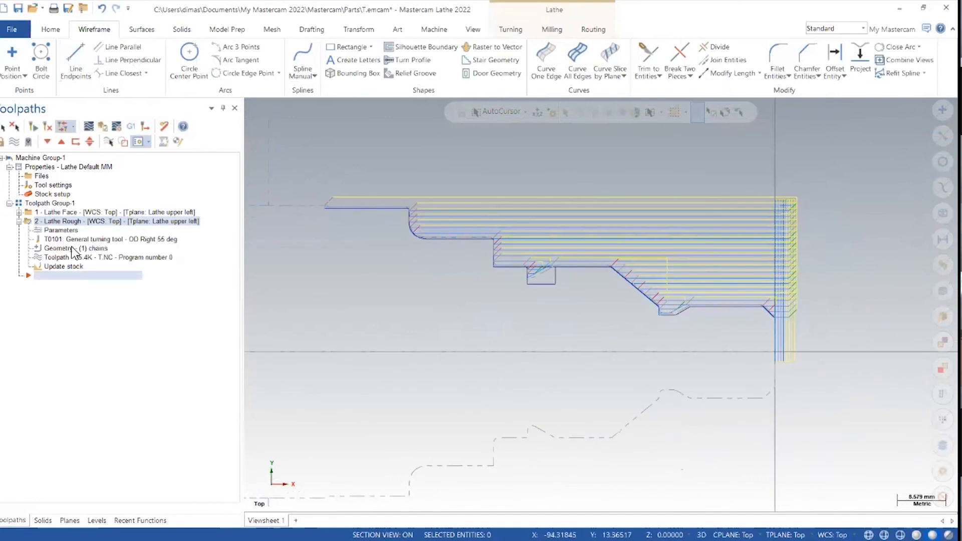
click(62, 231)
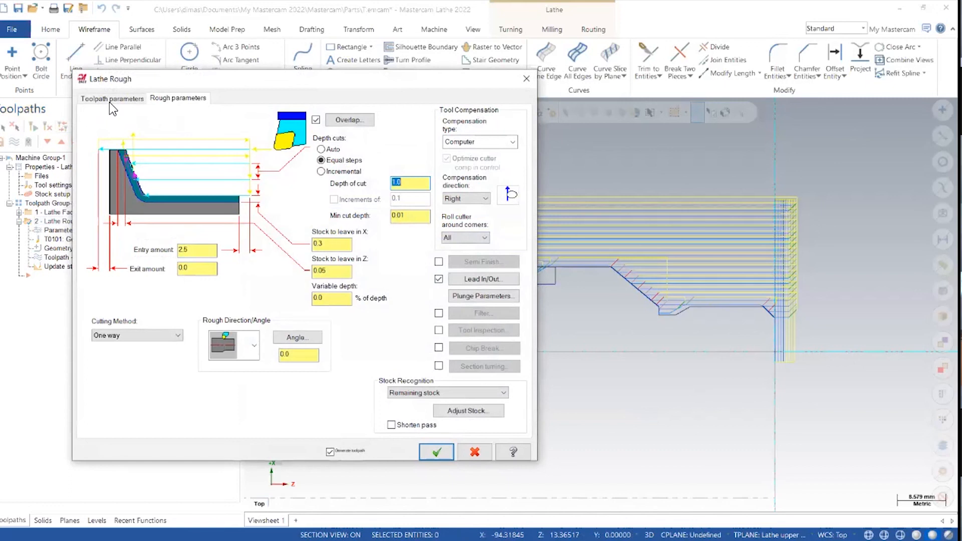
click(112, 100)
click(526, 79)
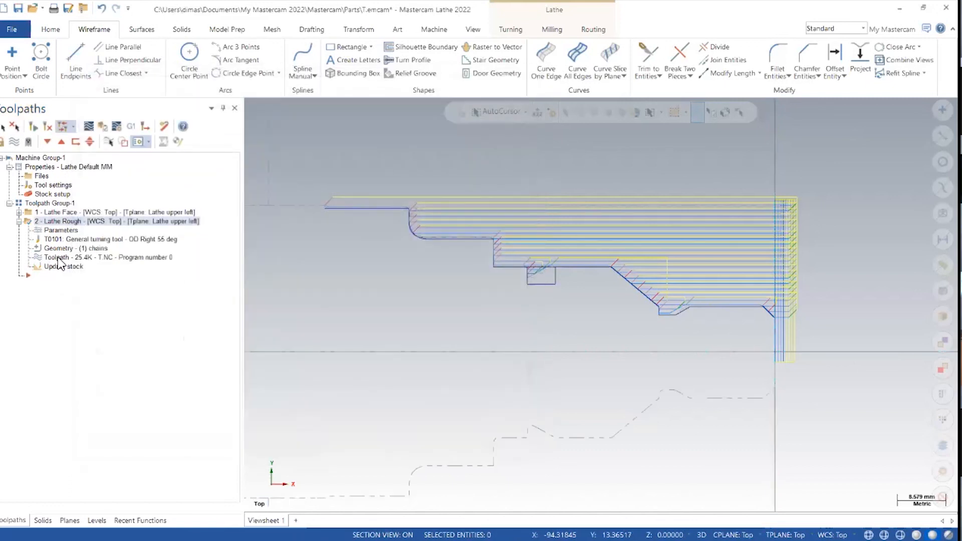
Open the roughing operation's geometry in the Chain Manager and start rechaining all of its chains.
click(67, 251)
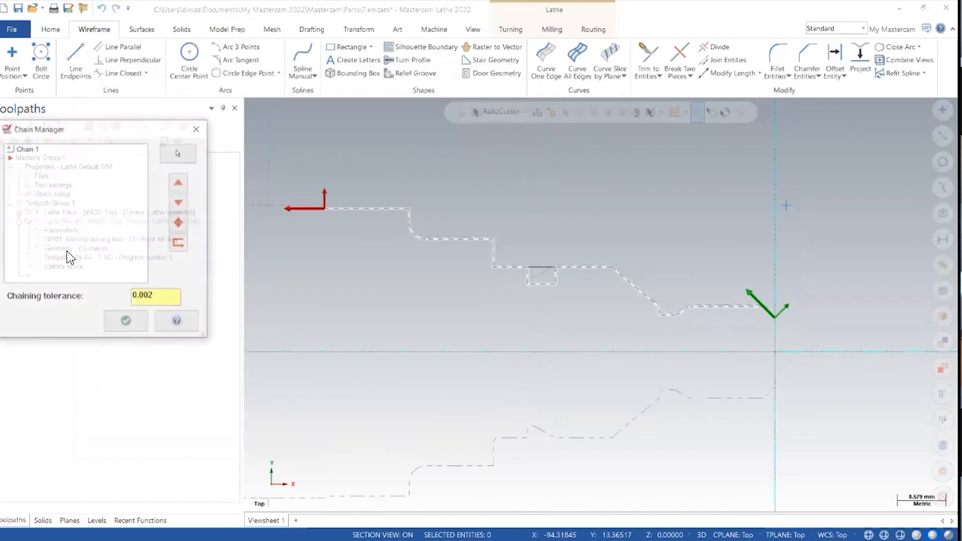
click(40, 148)
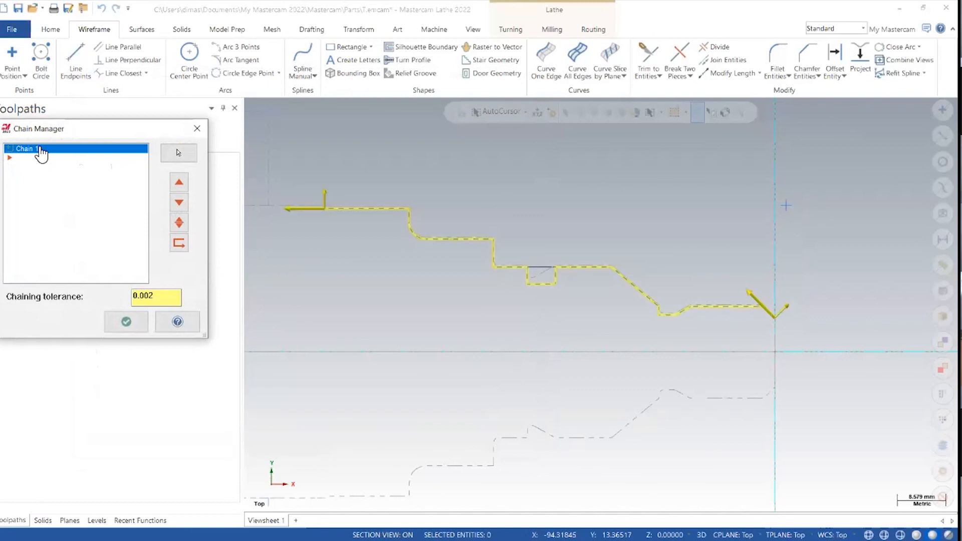
right_click(41, 152)
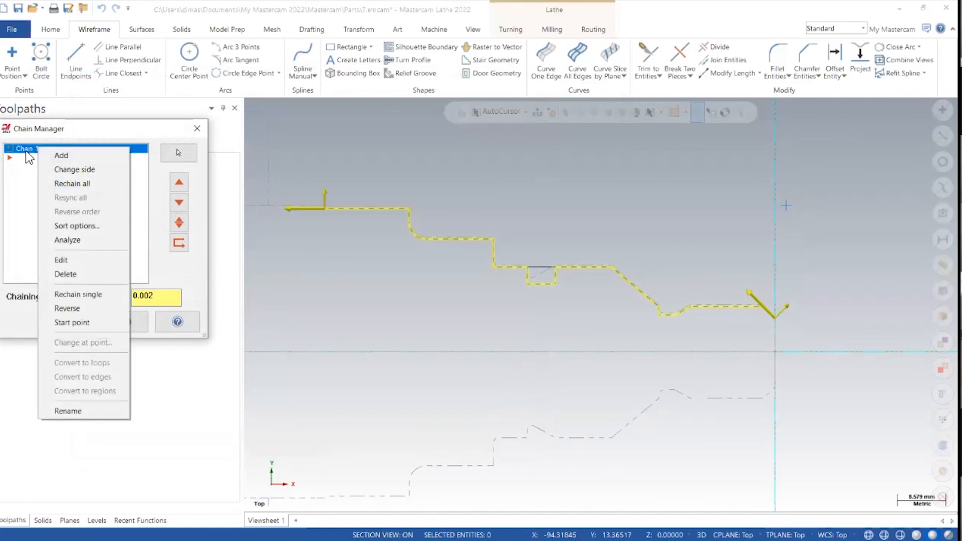
right_click(25, 151)
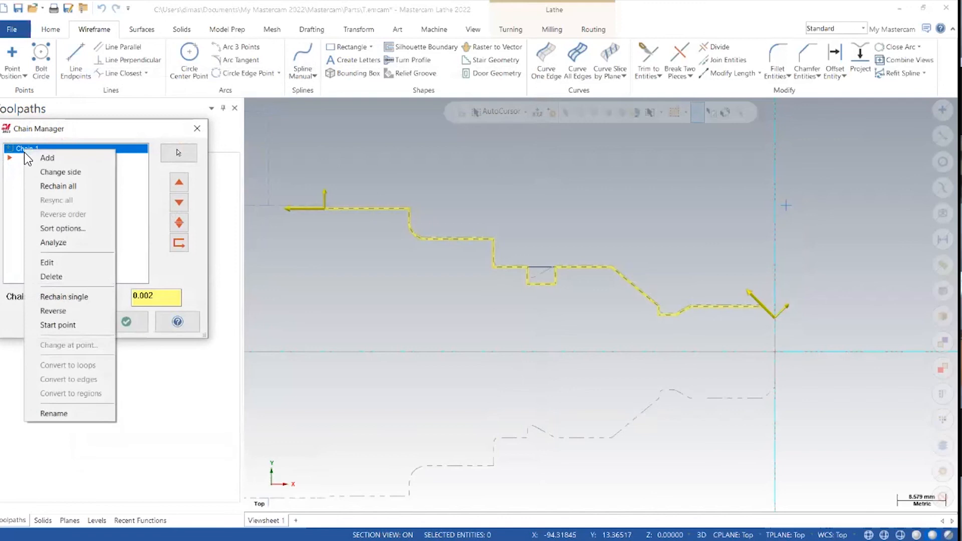
click(89, 187)
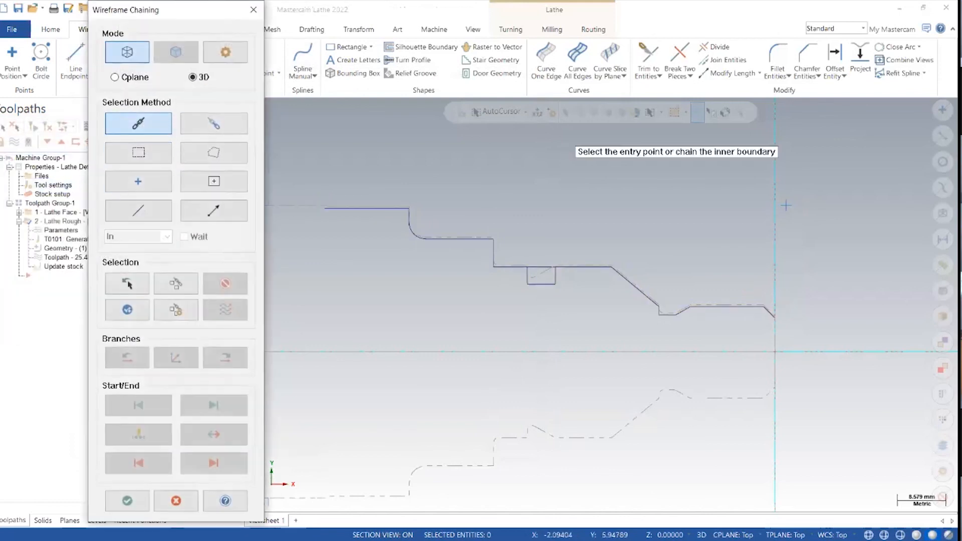
Chain the shaft profile from the front chamfer to its far end, following the line across the groove opening, and accept the chain.
click(774, 317)
scroll(461, 287, up, 3)
scroll(677, 250, down, 3)
middle_drag(737, 270, 699, 328)
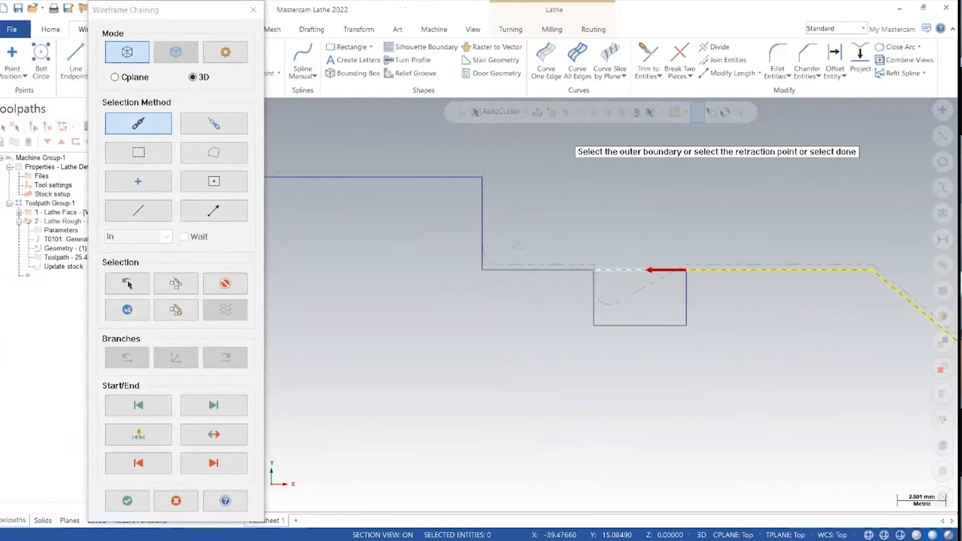
click(684, 270)
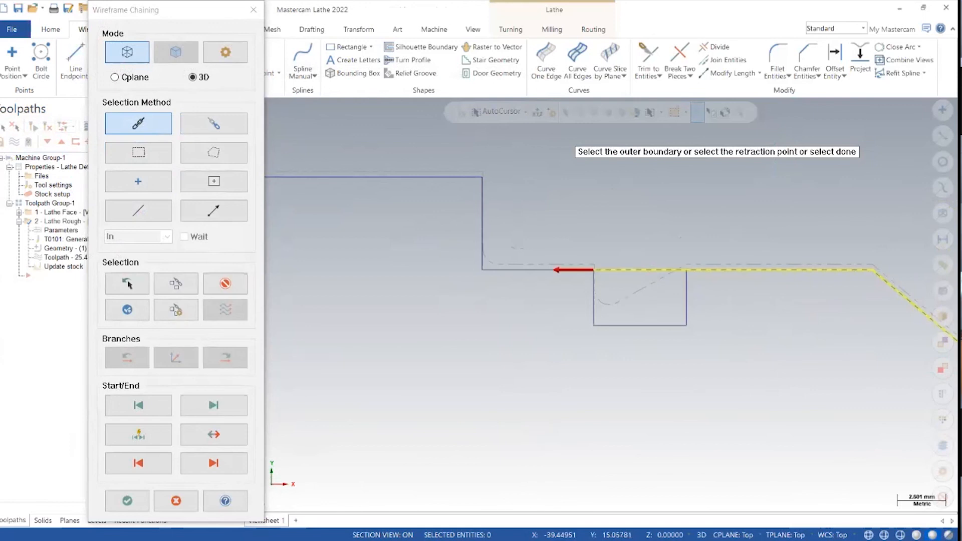
click(569, 271)
scroll(516, 307, down, 6)
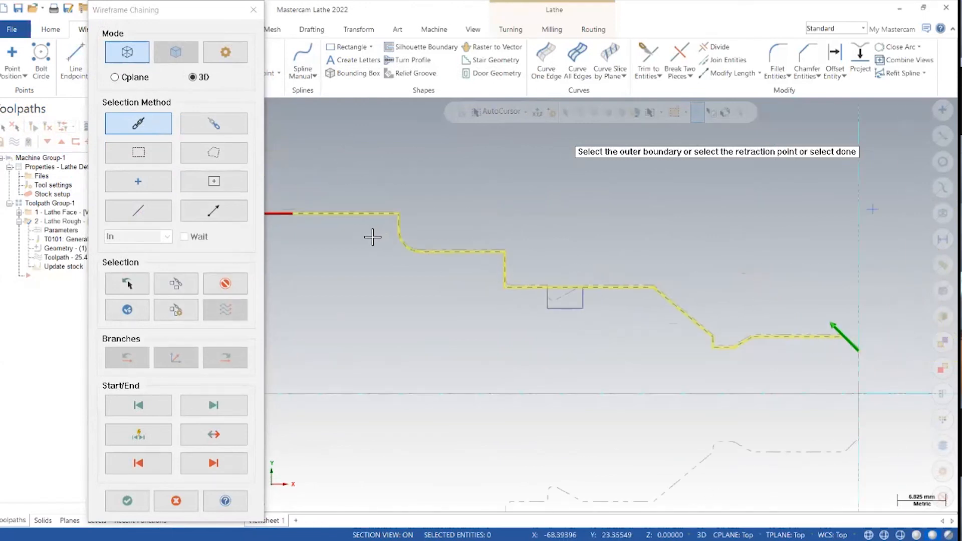
click(127, 501)
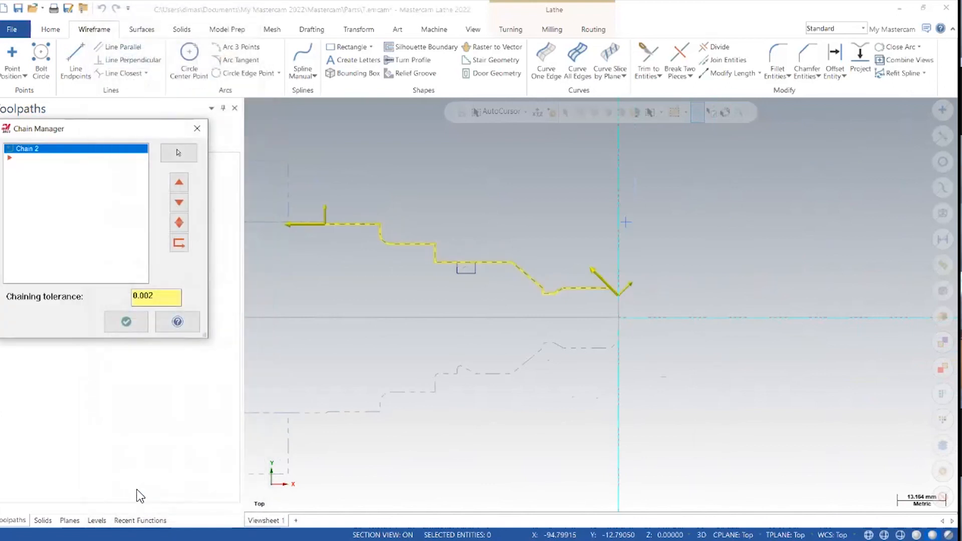
click(121, 322)
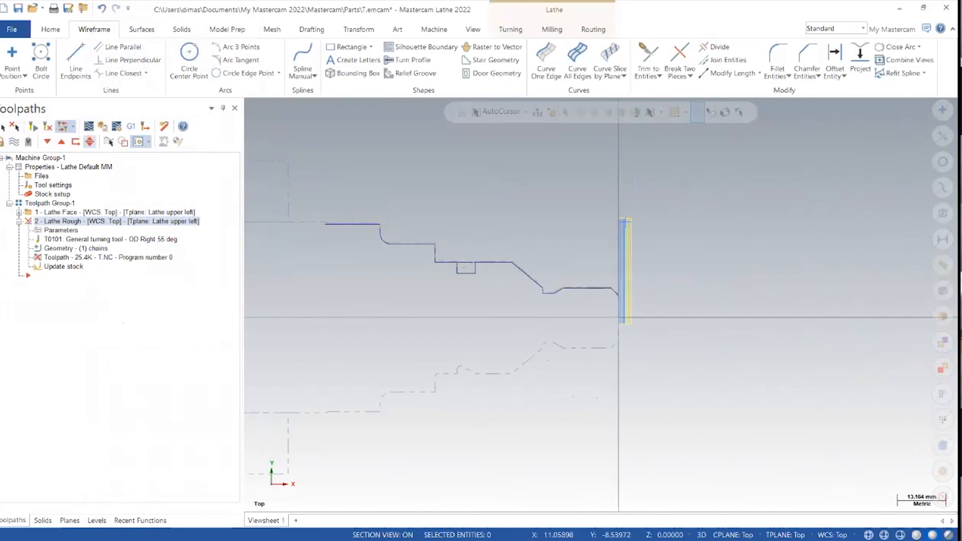
Regenerate the roughing toolpath from the new chain and inspect its passes over the closed groove.
scroll(363, 223, up, 2)
click(90, 143)
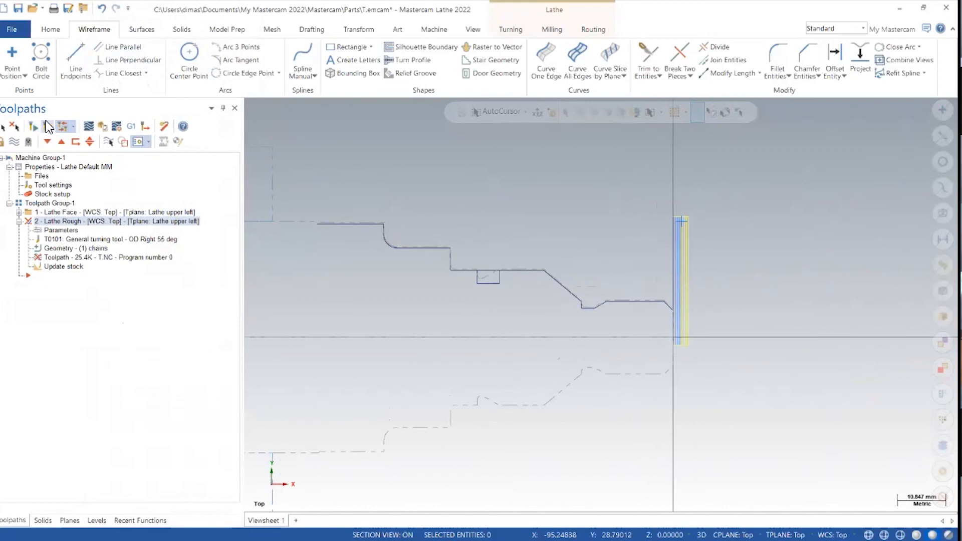
scroll(531, 251, up, 10)
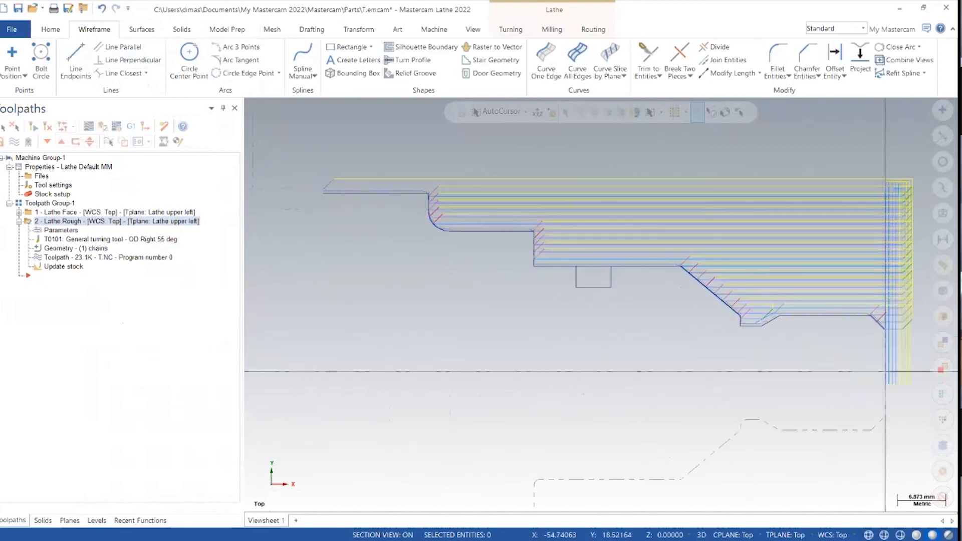
scroll(433, 231, down, 5)
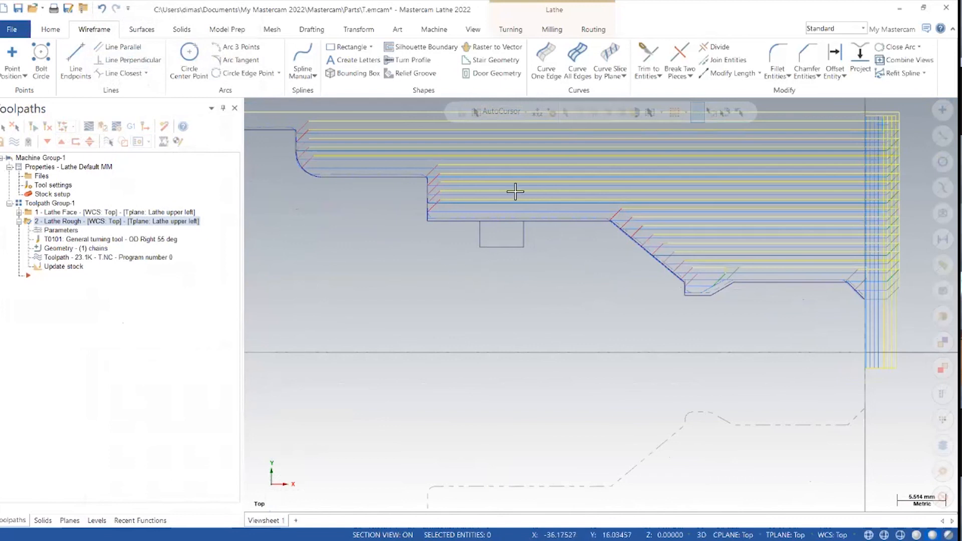
scroll(521, 263, up, 2)
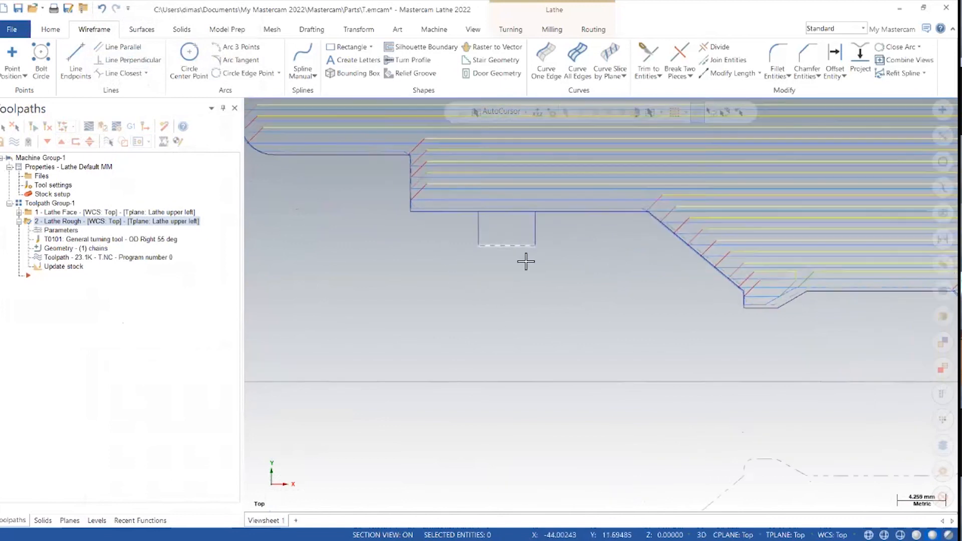
scroll(505, 290, down, 5)
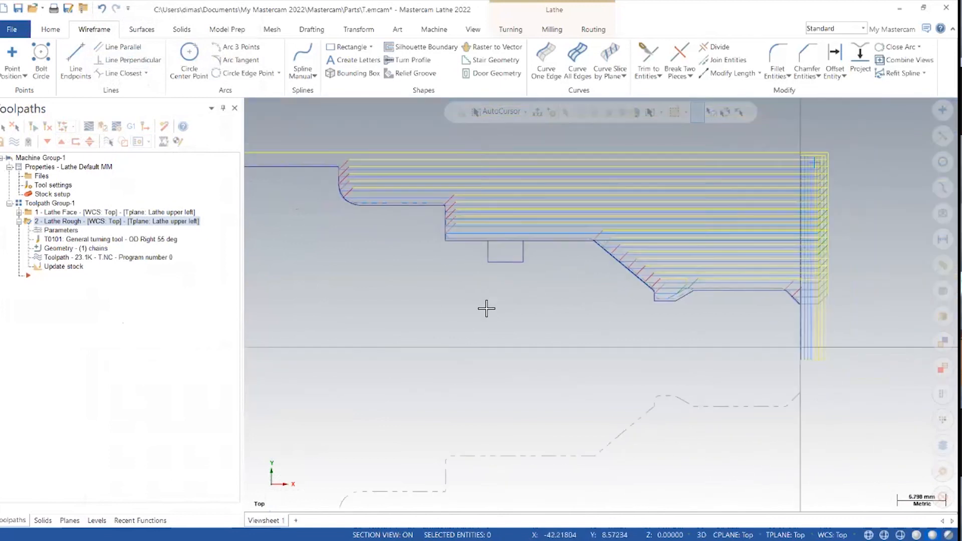
Examine in the top view where the roughing passes end and retract at the far end of the largest diameter.
scroll(508, 237, up, 18)
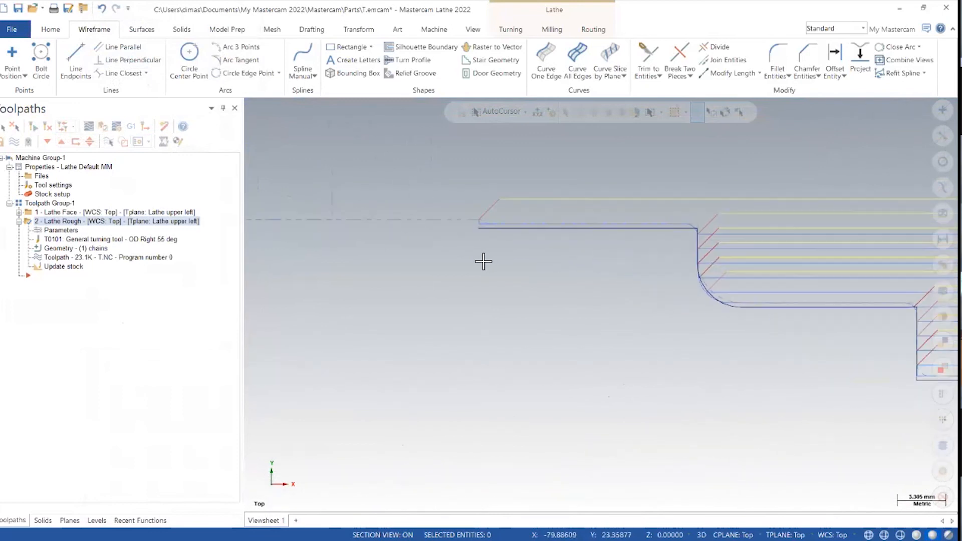
scroll(485, 255, down, 10)
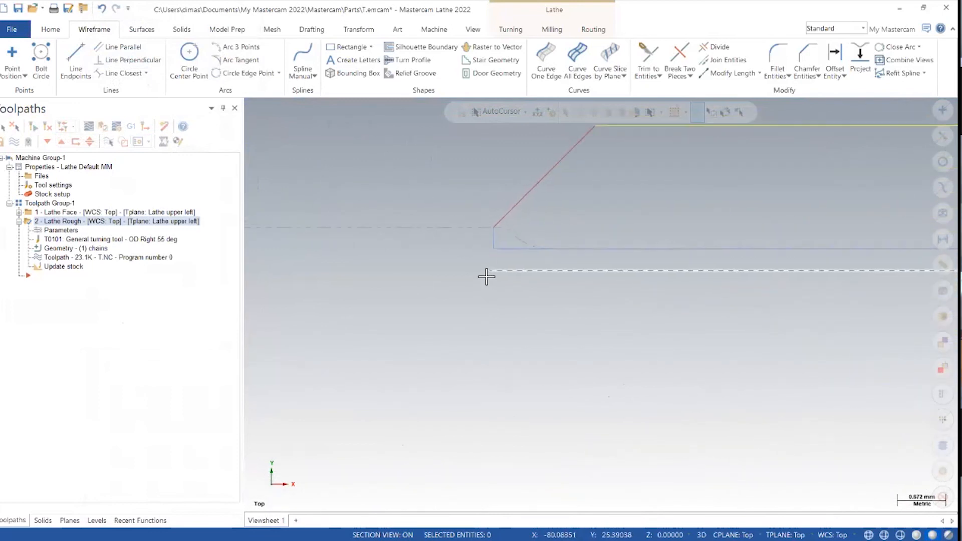
scroll(502, 275, down, 7)
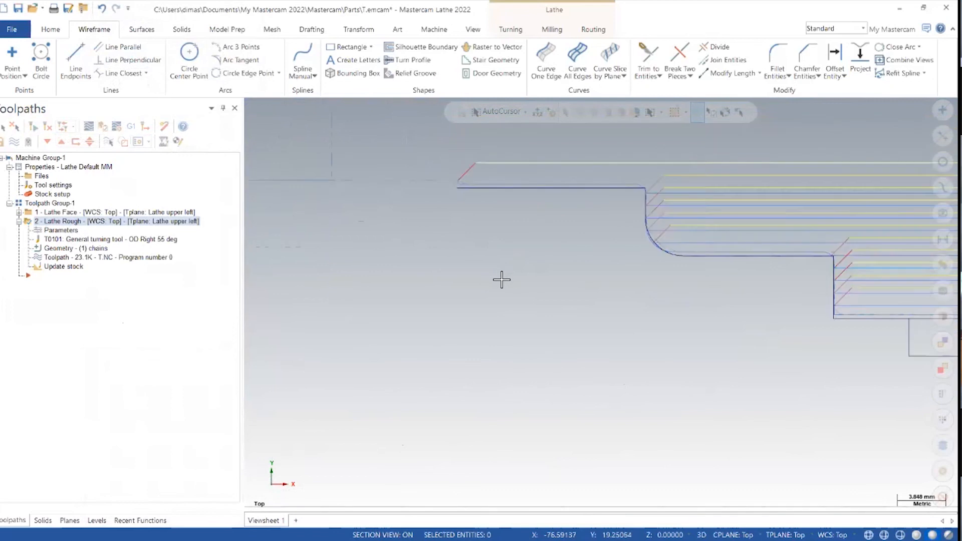
middle_drag(553, 292, 553, 354)
right_click(501, 288)
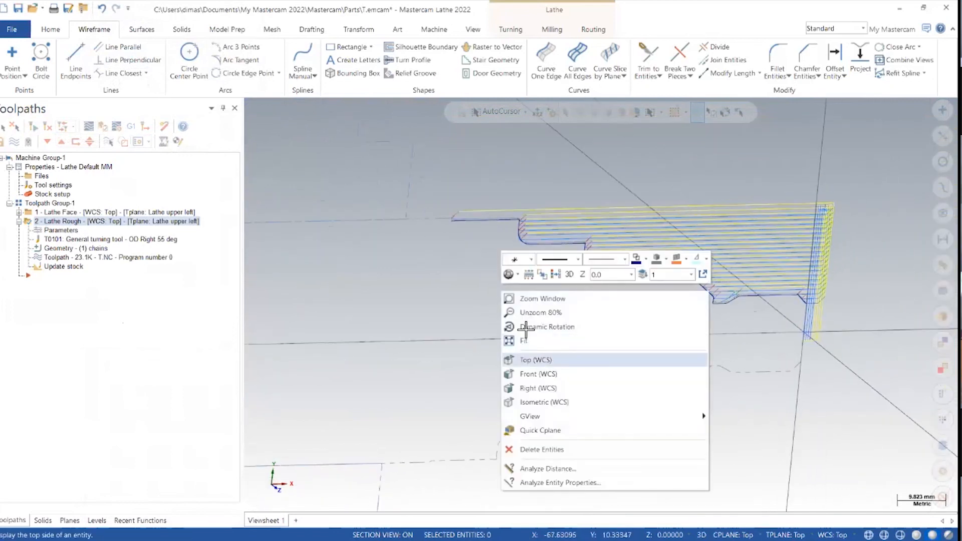
click(531, 359)
scroll(424, 220, up, 6)
middle_drag(463, 258, 533, 344)
scroll(533, 273, up, 4)
scroll(531, 279, down, 5)
scroll(538, 276, down, 2)
middle_drag(554, 368, 558, 344)
scroll(539, 256, up, 5)
scroll(526, 239, up, 4)
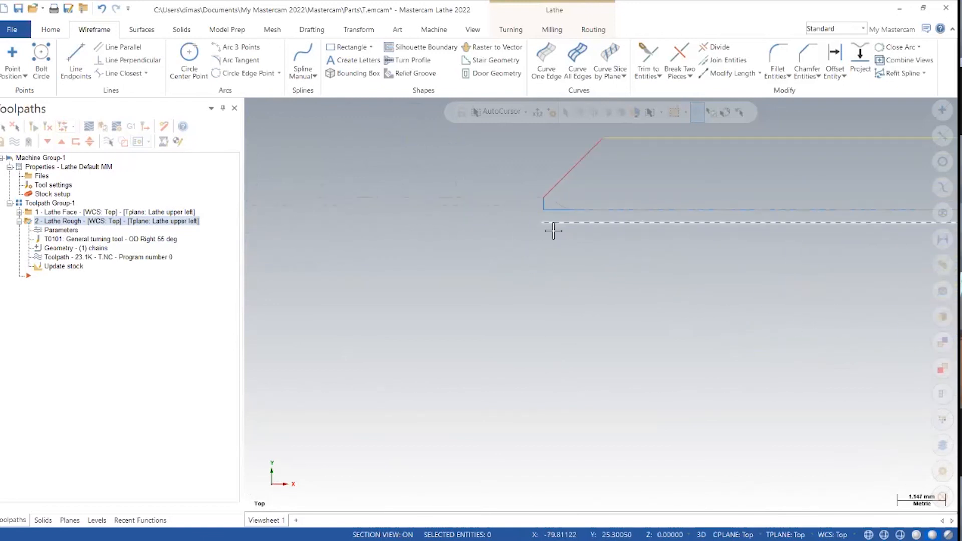
scroll(542, 241, down, 1)
scroll(382, 269, down, 2)
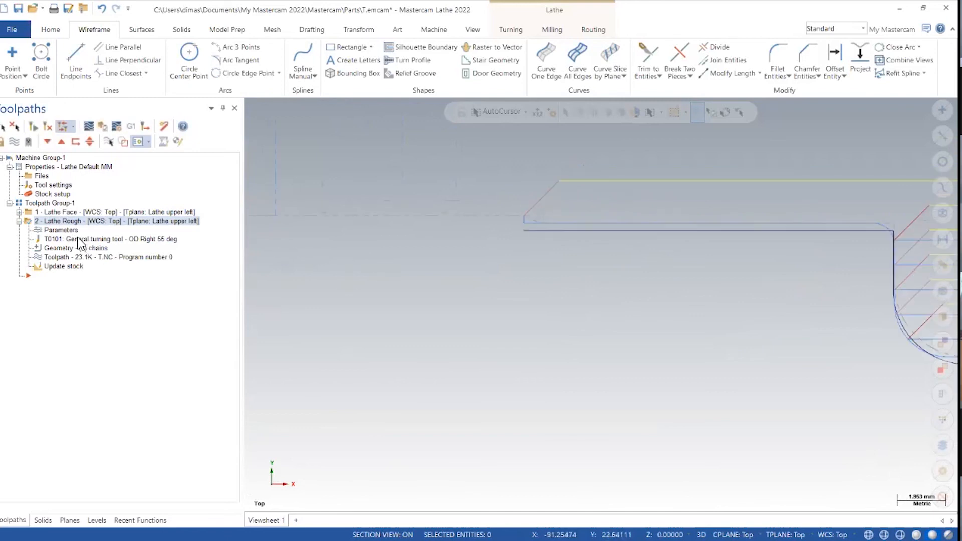
Extend the end of the contour by 2.0 mm in the roughing operation's lead-out settings and accept them.
click(55, 231)
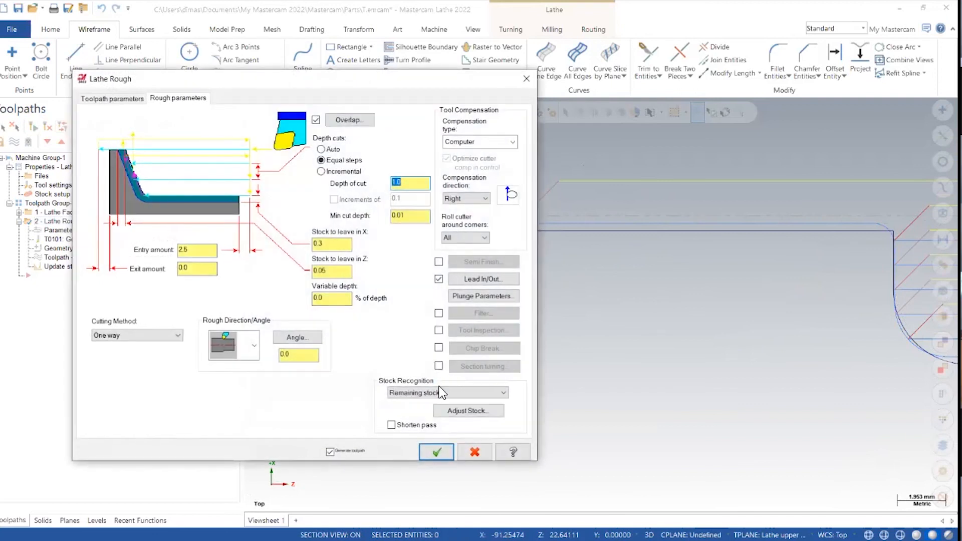
click(483, 280)
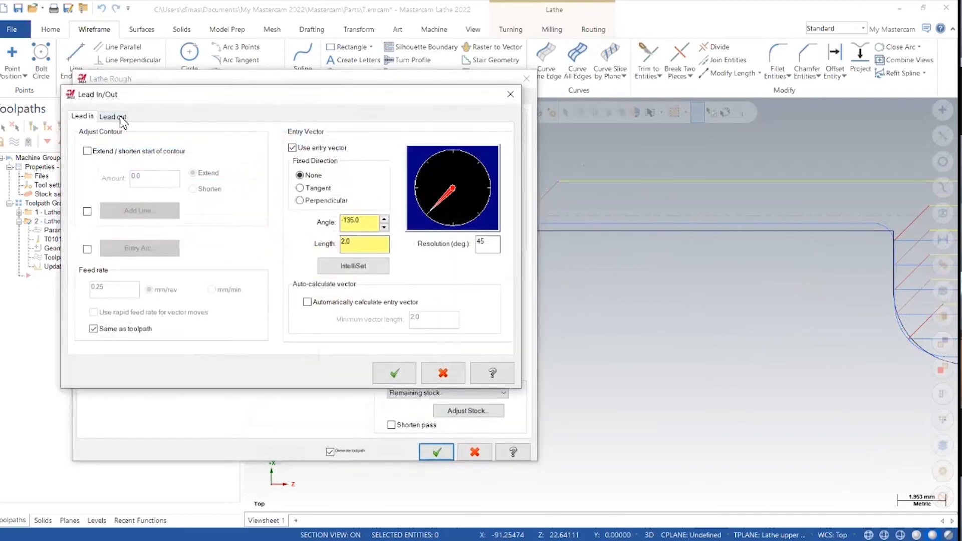
click(114, 117)
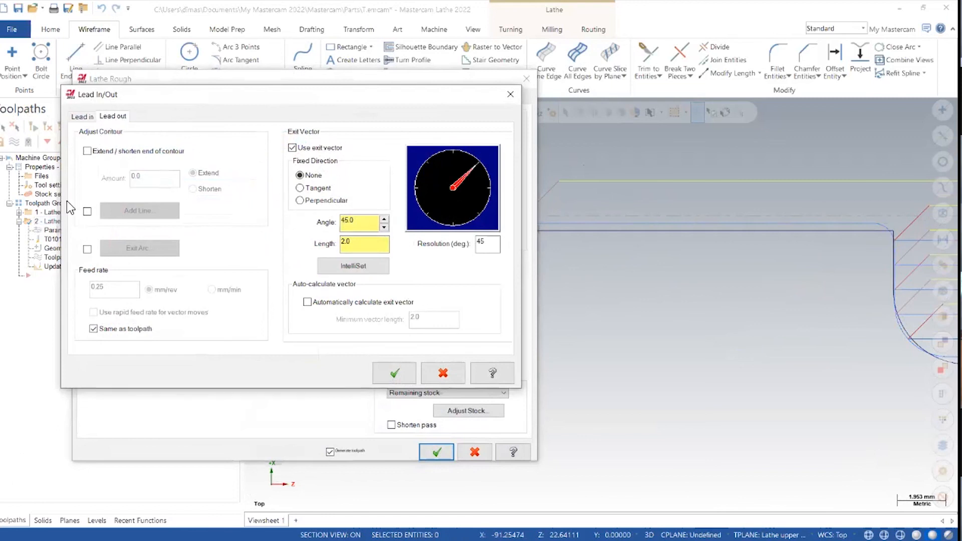
click(122, 155)
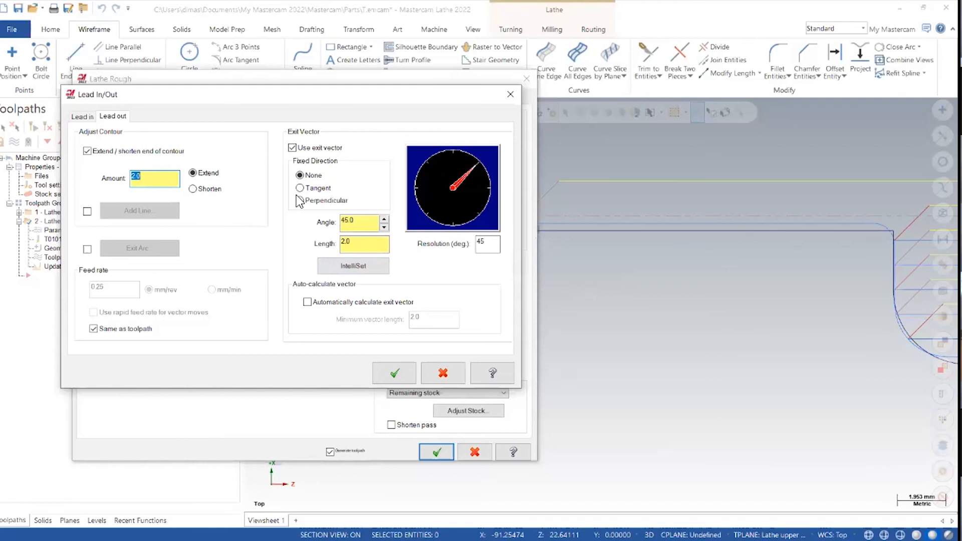
click(365, 244)
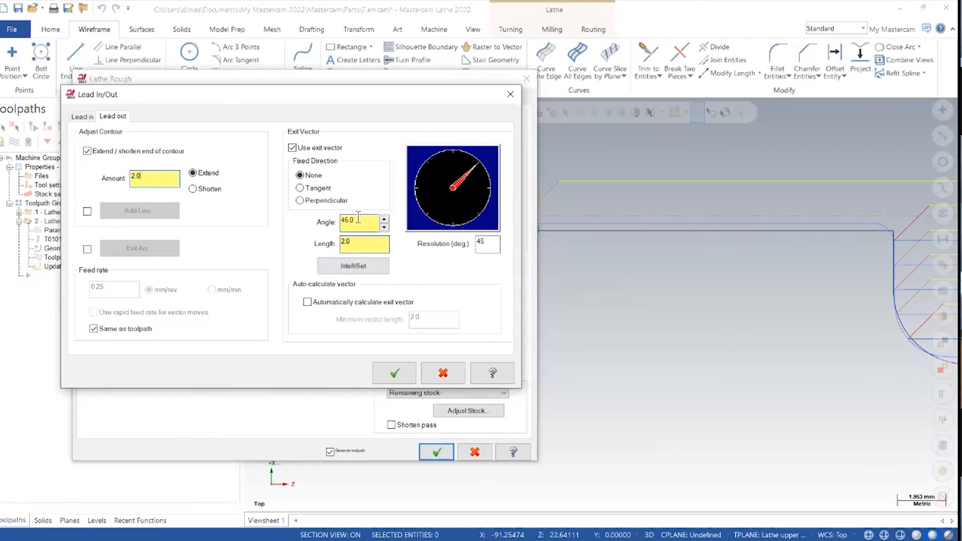
double_click(173, 177)
click(391, 373)
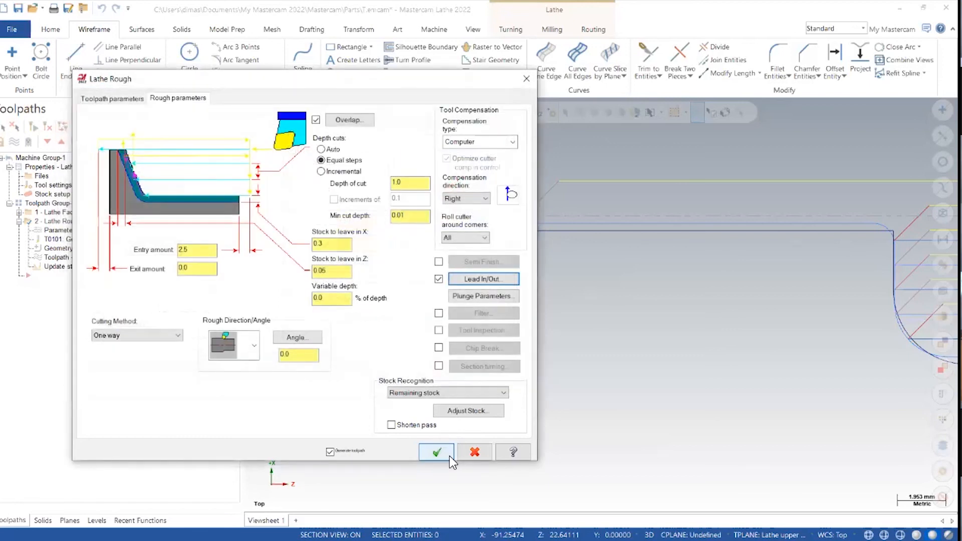
Apply the roughing parameters to regenerate the toolpath, check its extended end at the largest diameter, and collapse the operation.
click(437, 453)
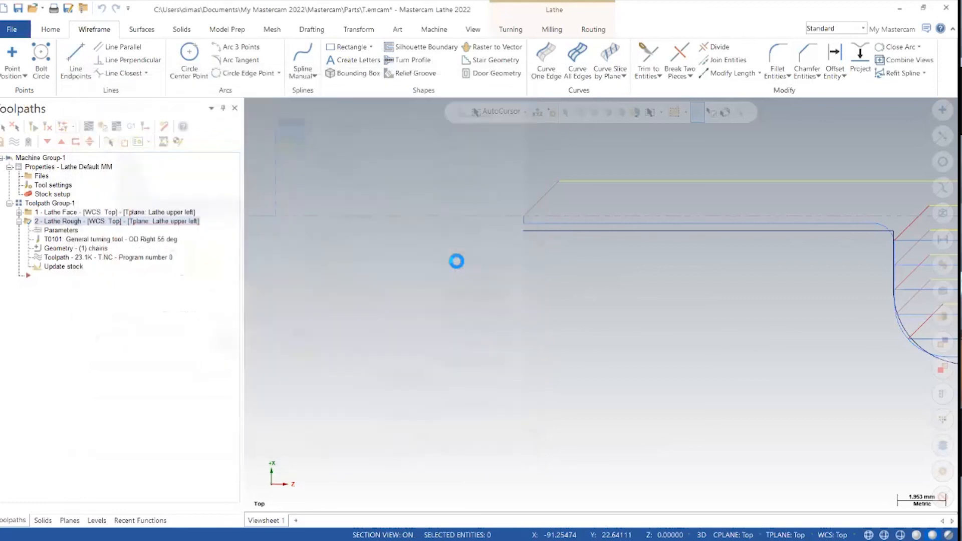
scroll(466, 236, up, 4)
scroll(502, 203, up, 8)
scroll(504, 229, down, 7)
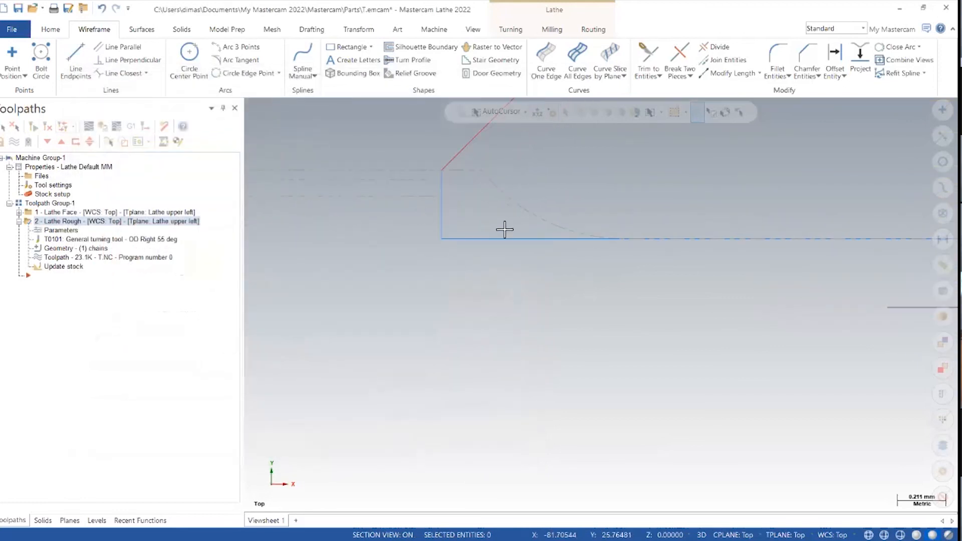
scroll(492, 255, down, 12)
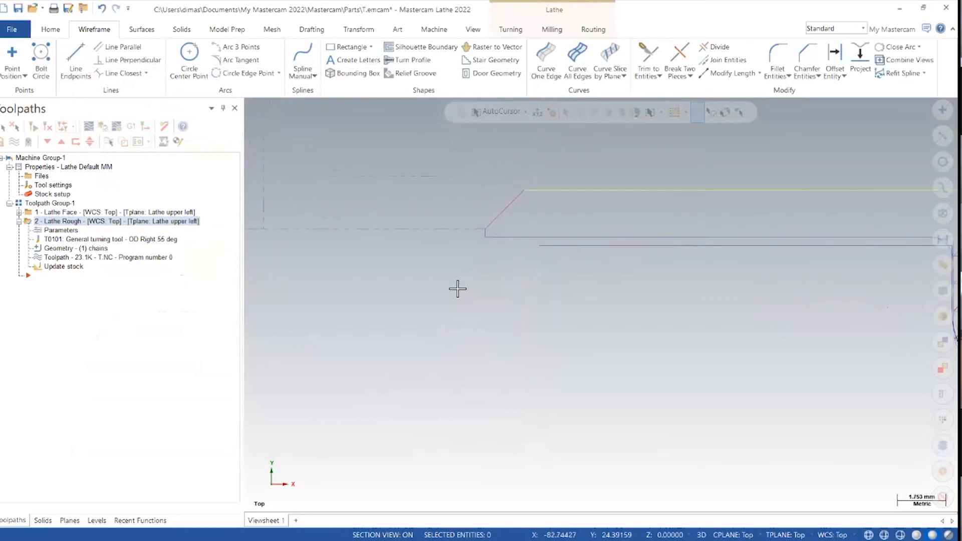
middle_drag(616, 366, 537, 286)
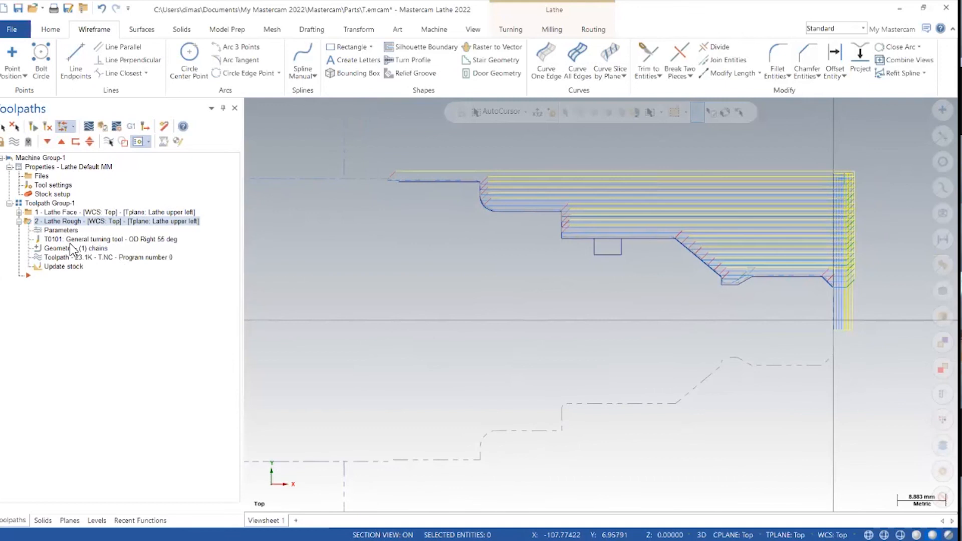
click(18, 222)
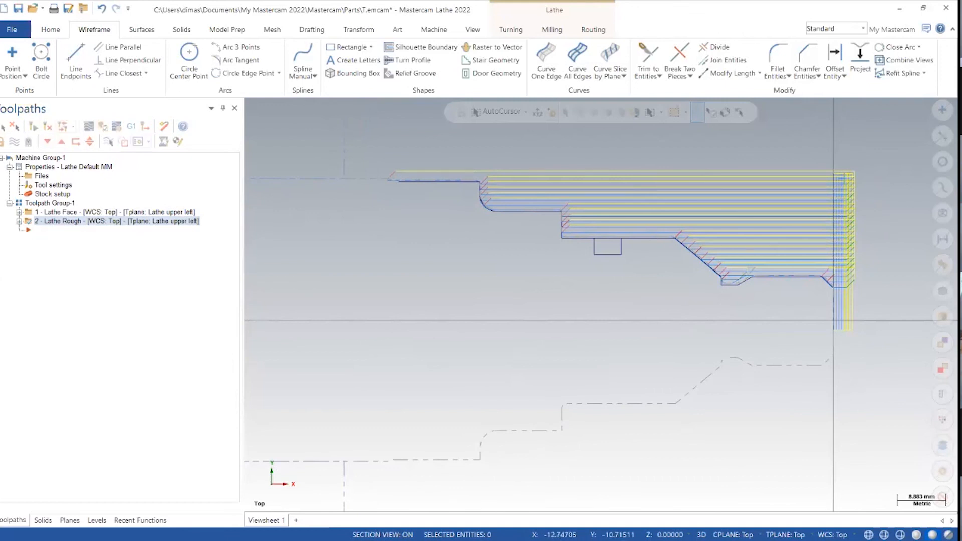
Save the file as Part 1.emcam in the Training UNY folder under Documents.
click(22, 10)
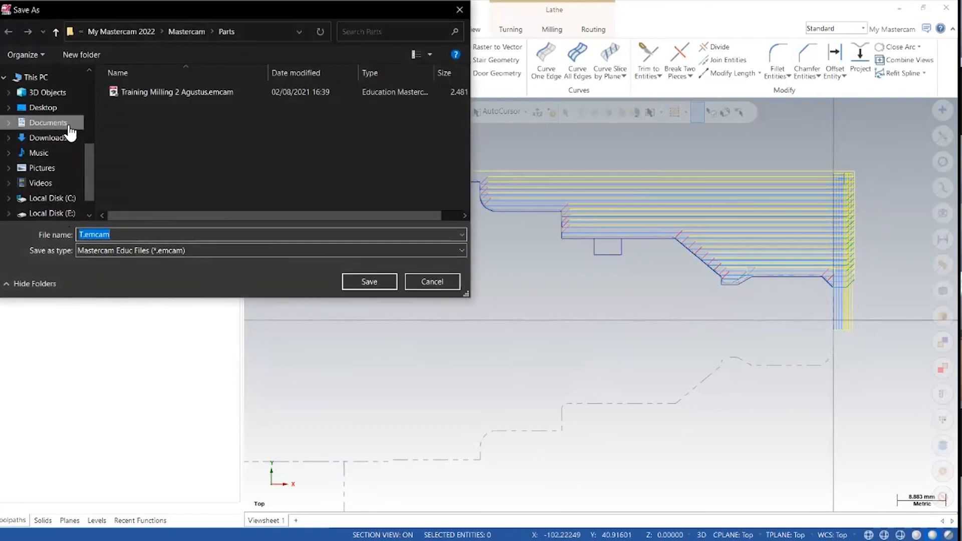
click(52, 123)
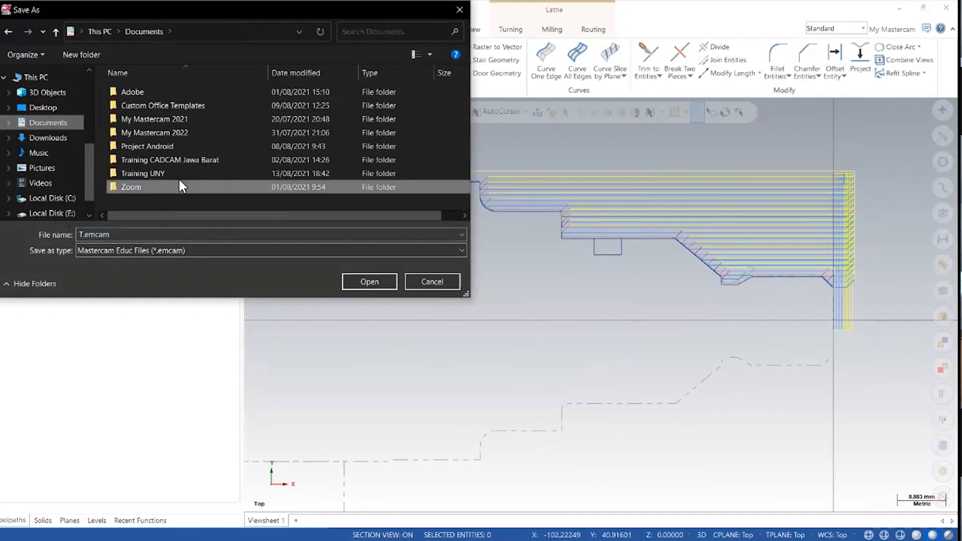
double_click(176, 173)
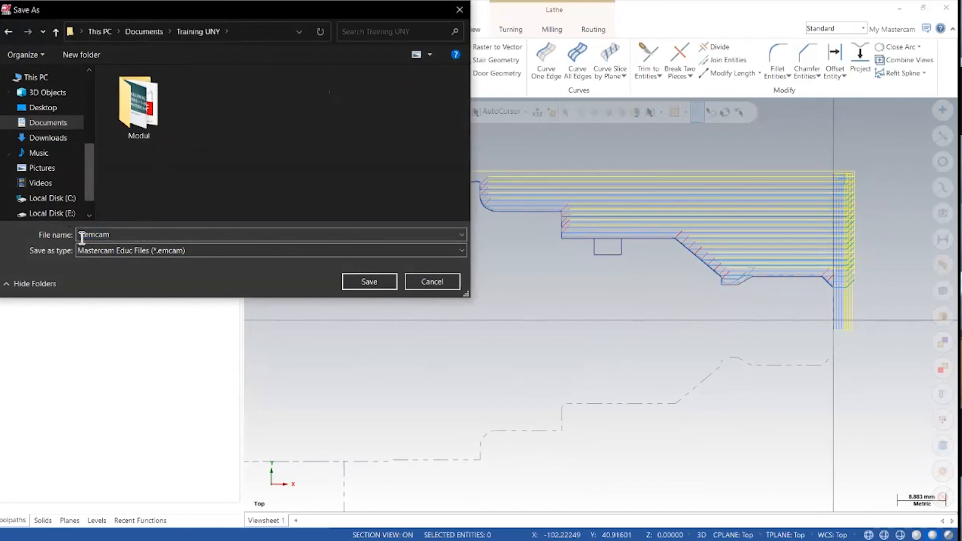
key(BackSpace)
text(Part)
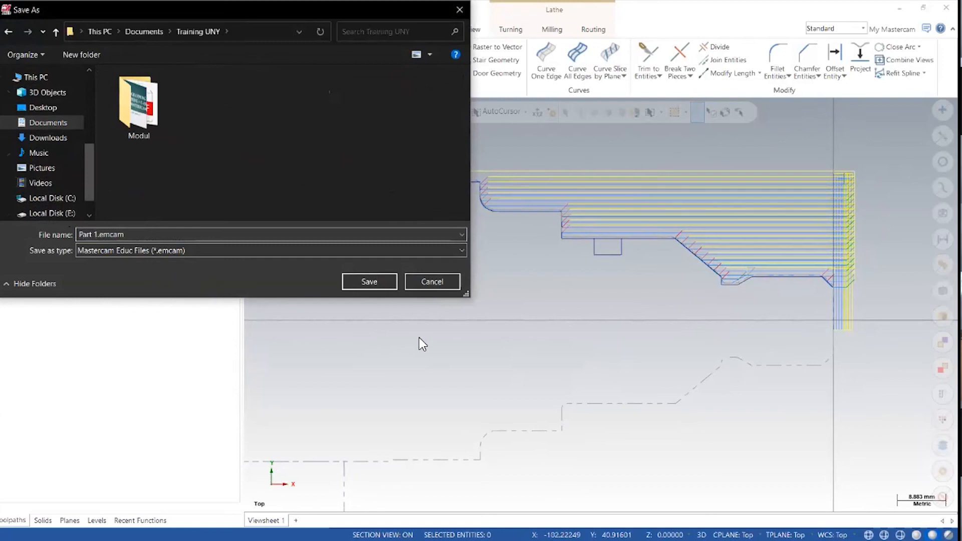
text( 1)
click(379, 277)
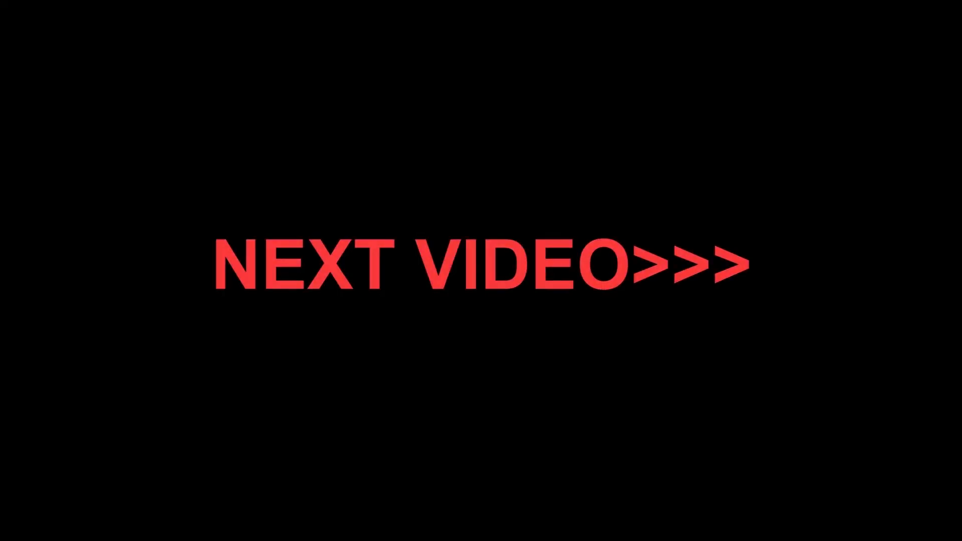